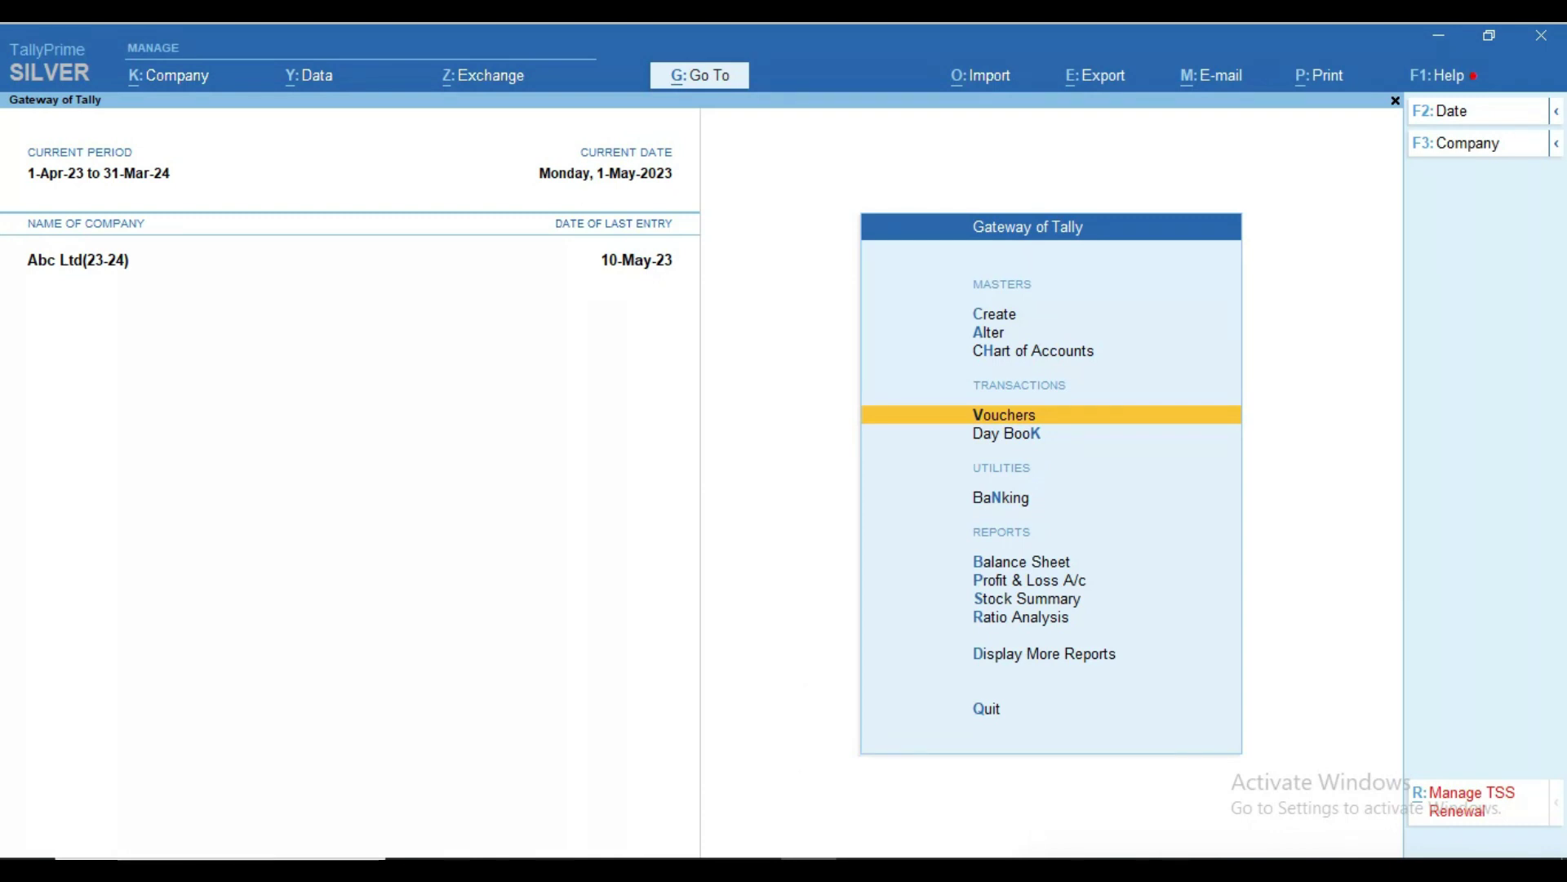
# Check the journal transaction list in Microsoft Word, then return to TallyPrime and open a new journal voucher
pyautogui.hotkey('alt', 'Tab')
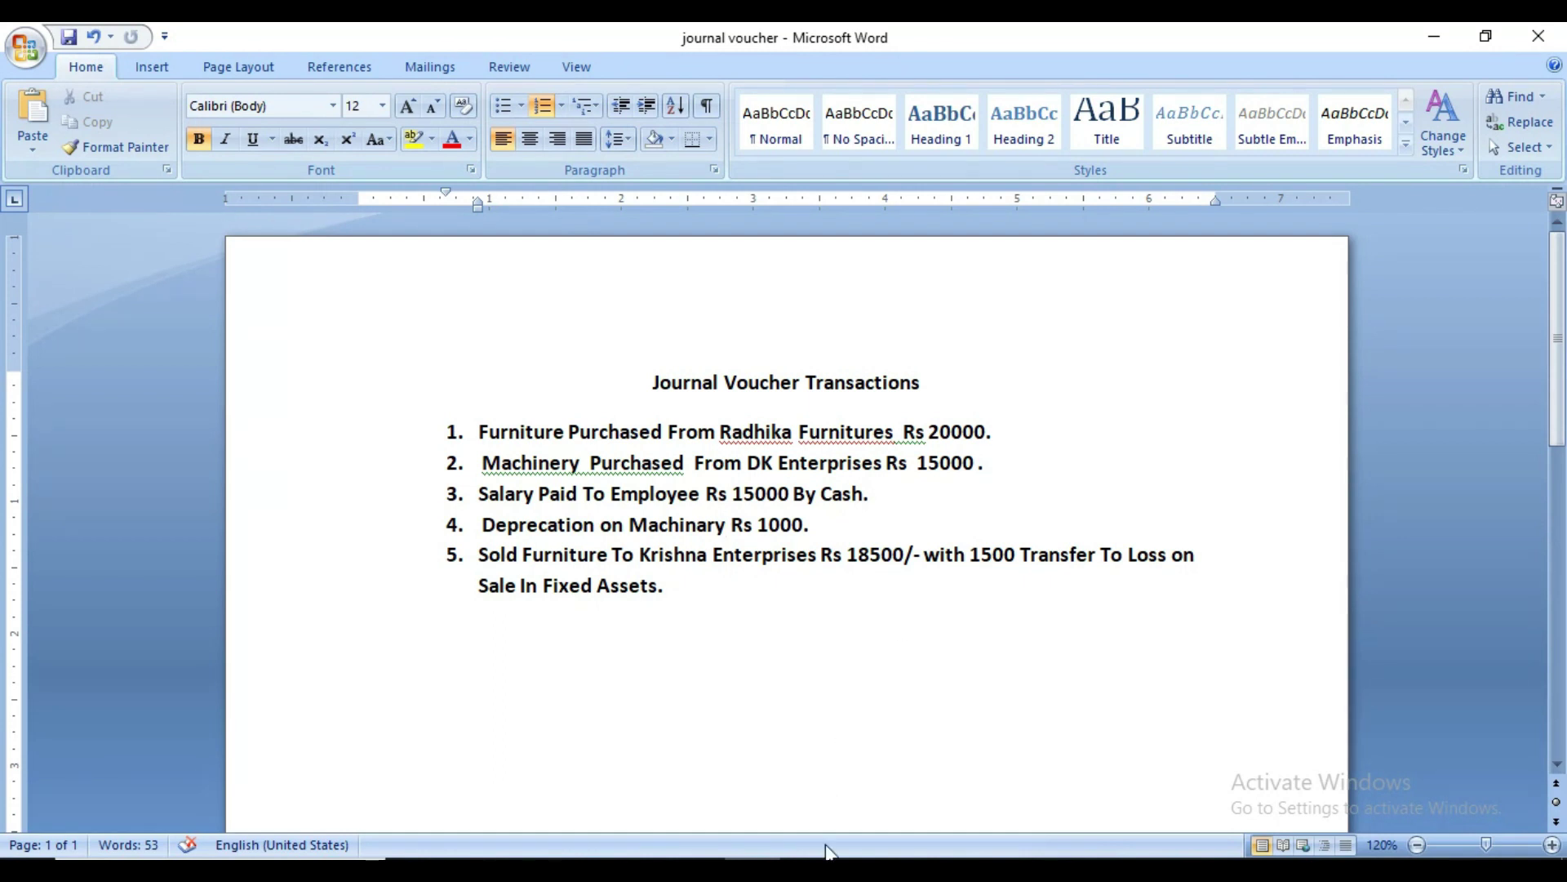
pyautogui.hotkey('alt', 'Tab')
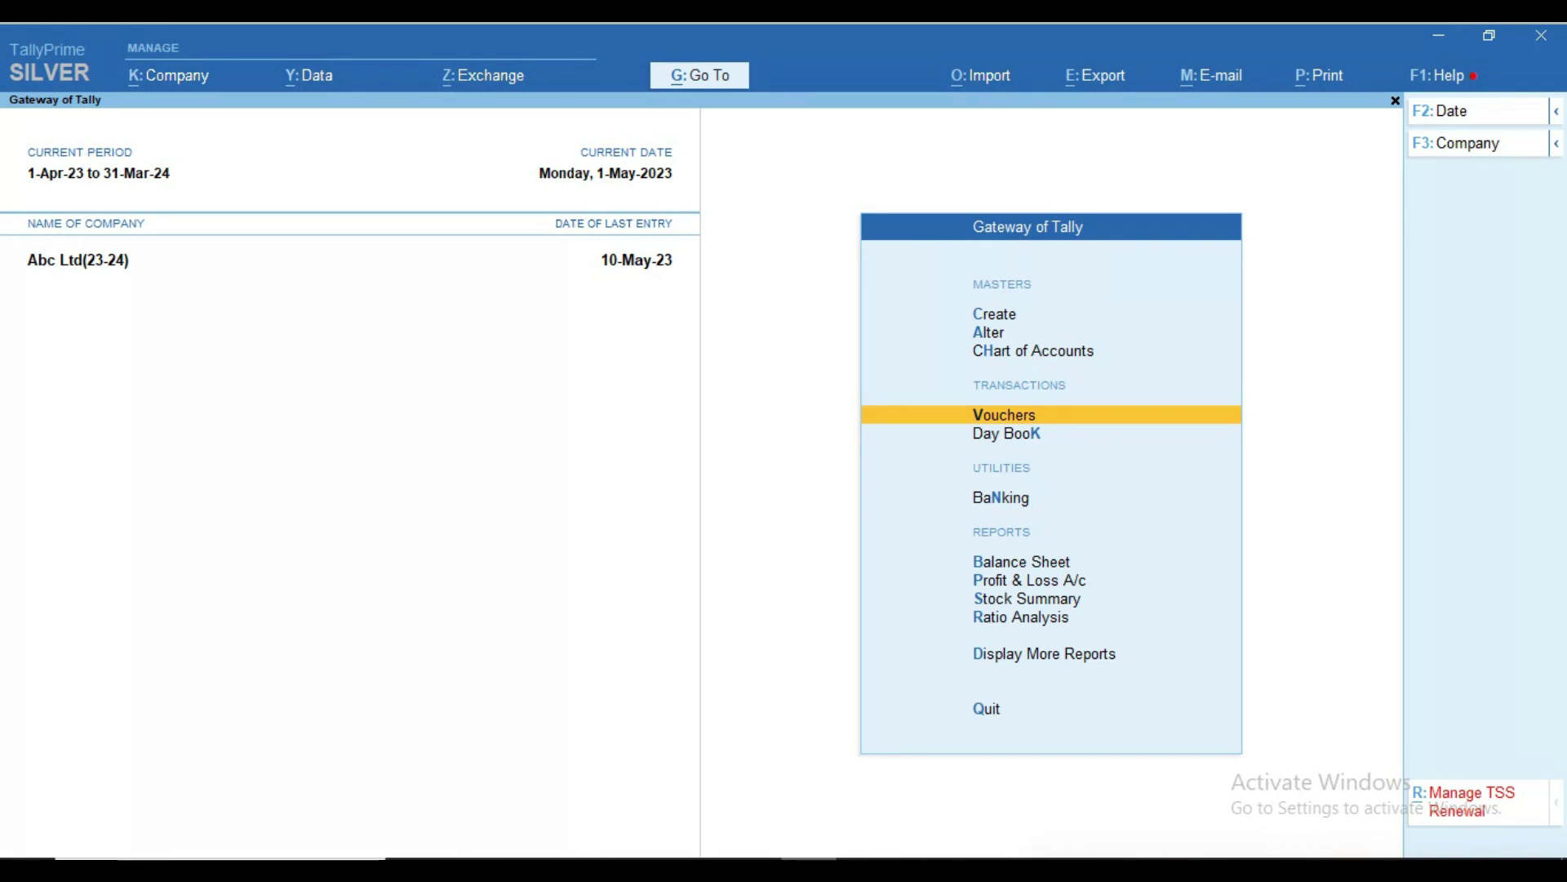
pyautogui.press('Return')
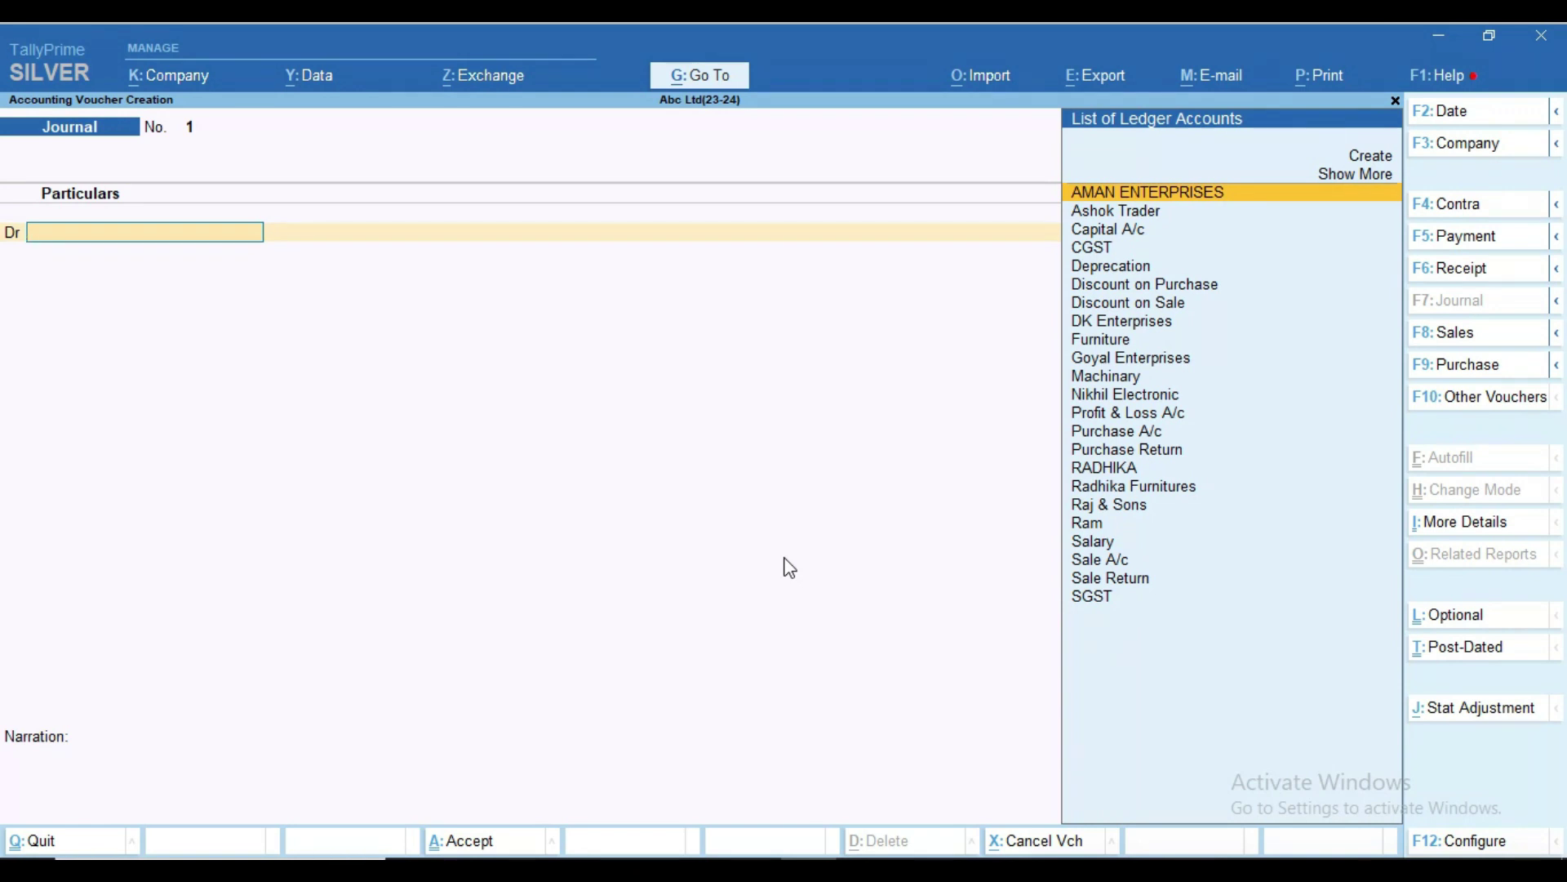
pyautogui.press('ctrl')
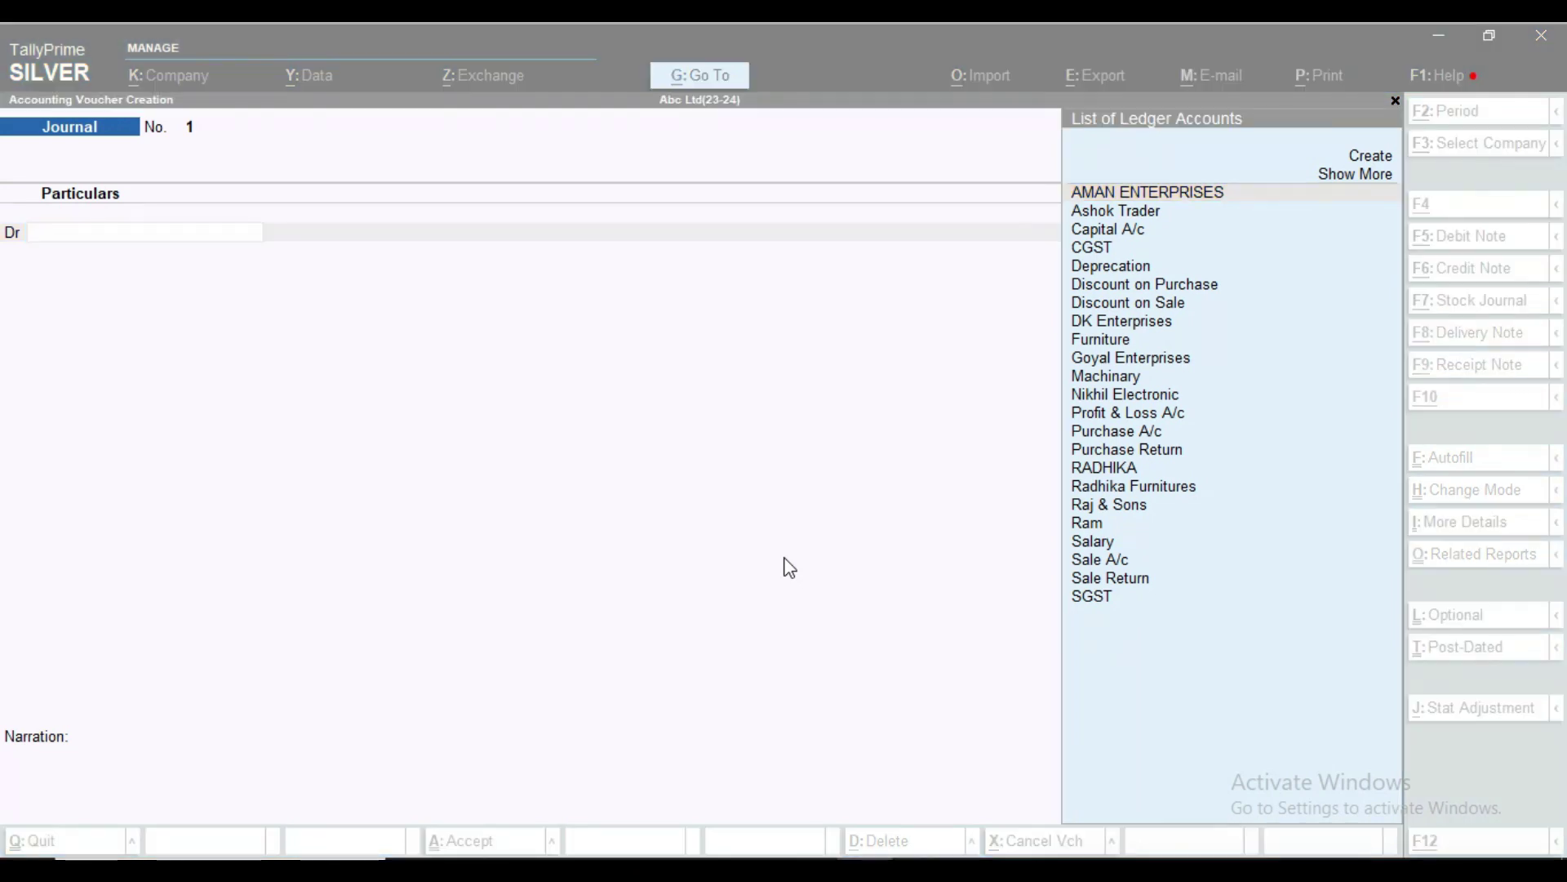
# Consult the first transaction in the Word list and debit the Furniture ledger 20,000 in journal voucher 1
pyautogui.hotkey('alt', 'Tab')
pyautogui.hotkey('alt', 'Tab')
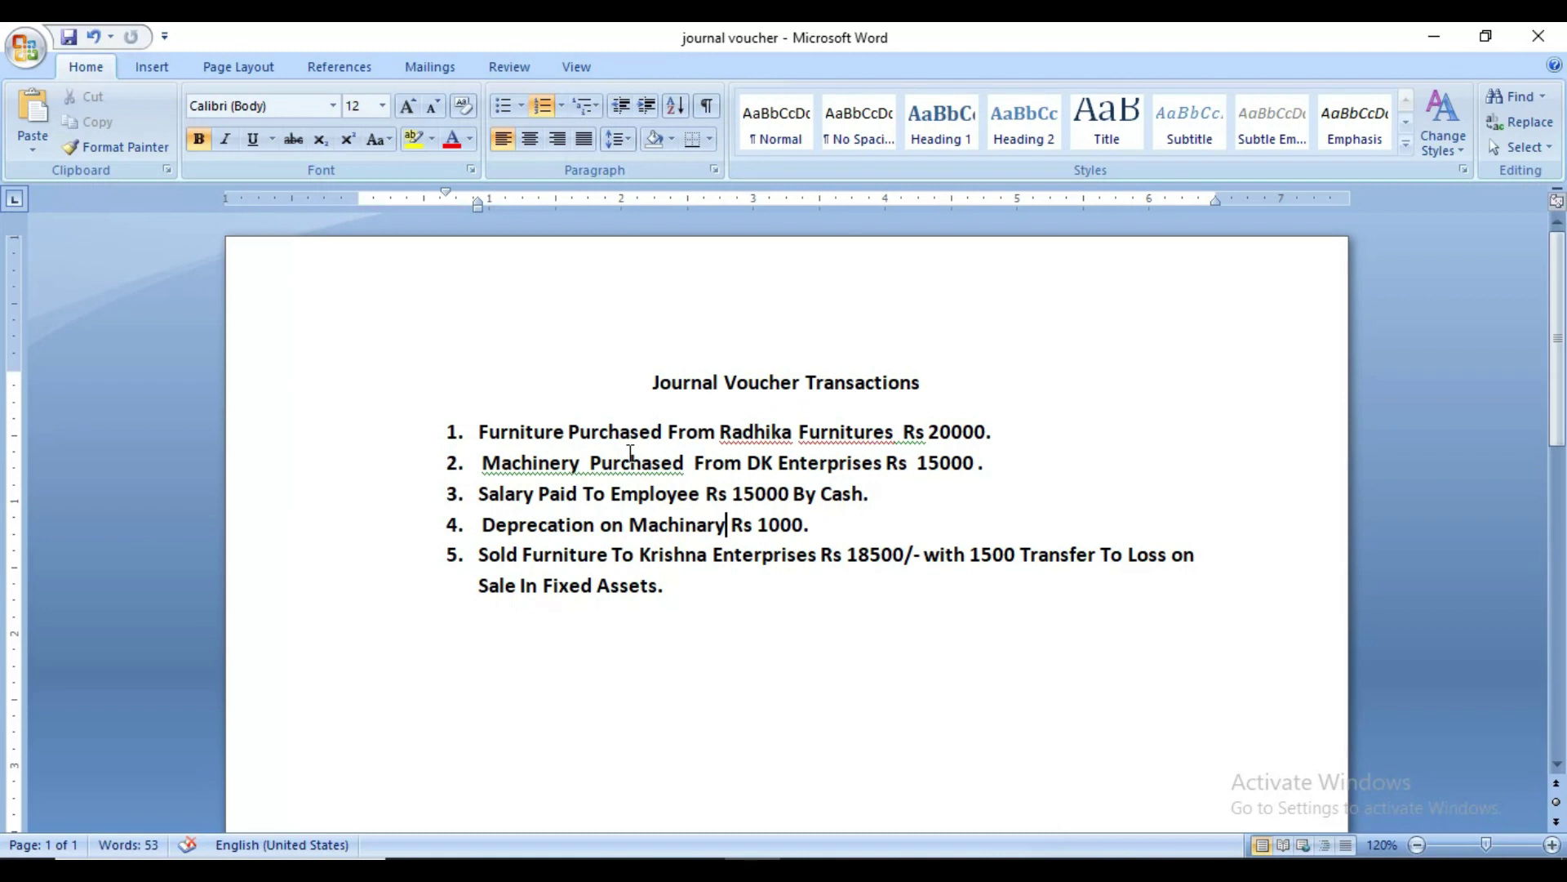
pyautogui.hotkey('alt', 'Tab')
pyautogui.hotkey('alt', 'Tab')
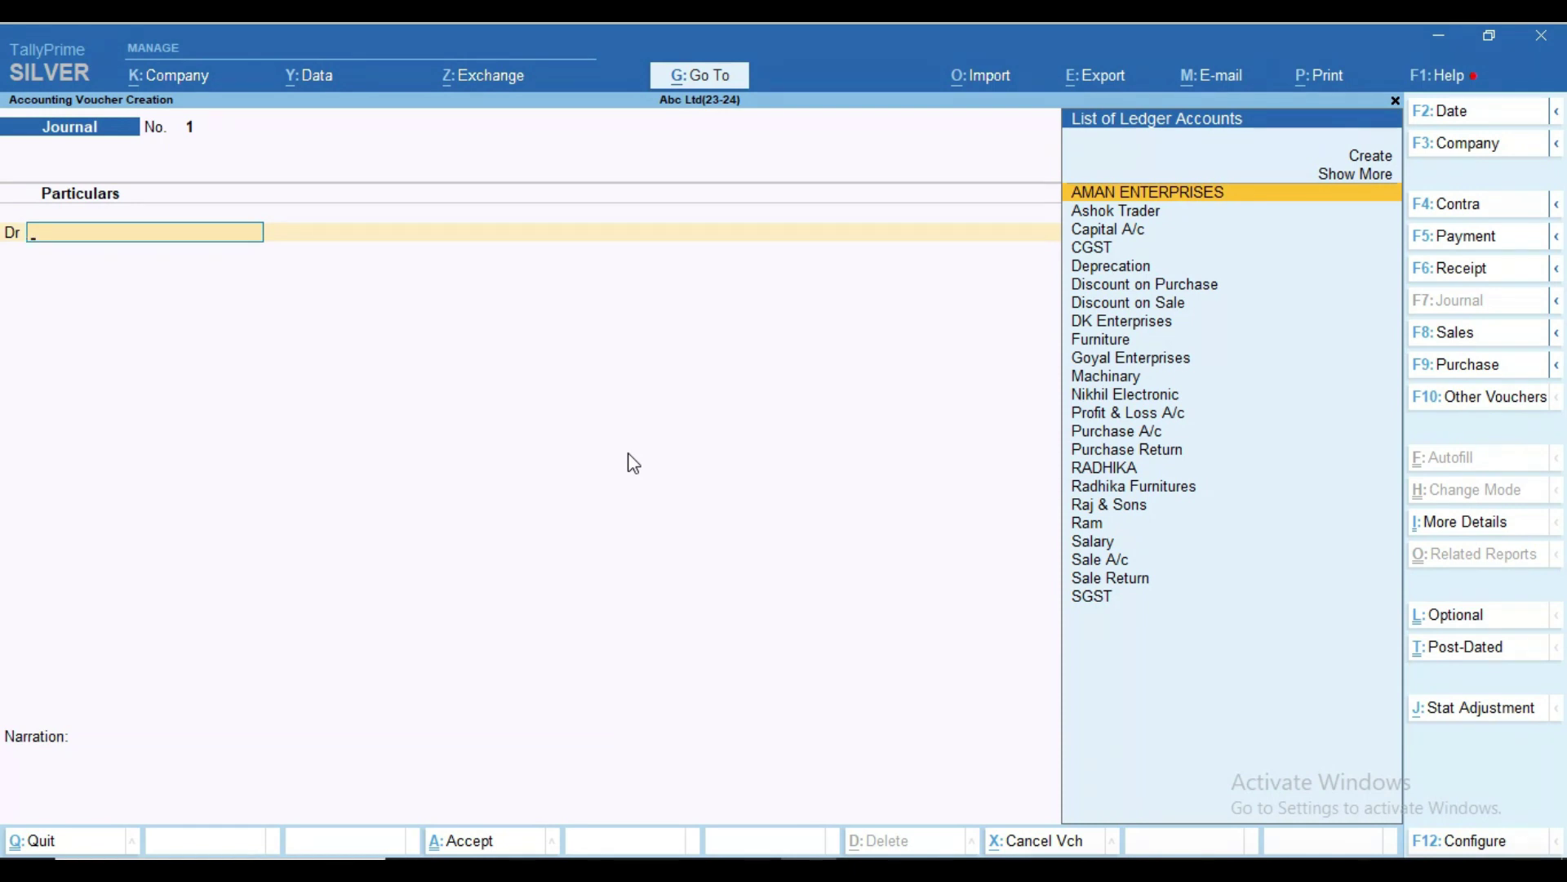
pyautogui.write('Fur')
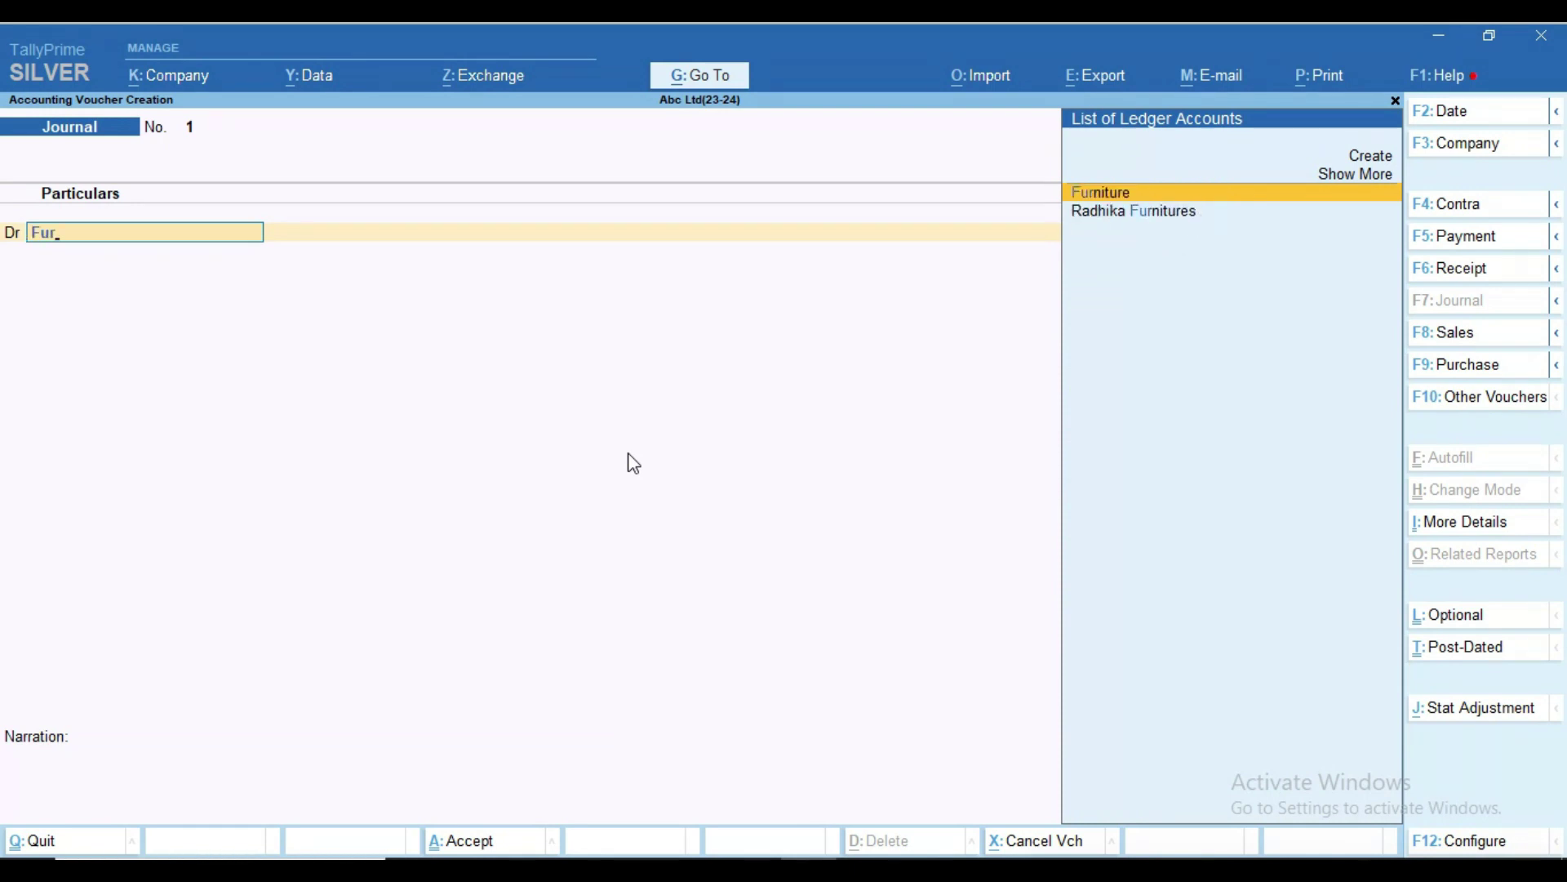
pyautogui.press('Return')
pyautogui.write('20000')
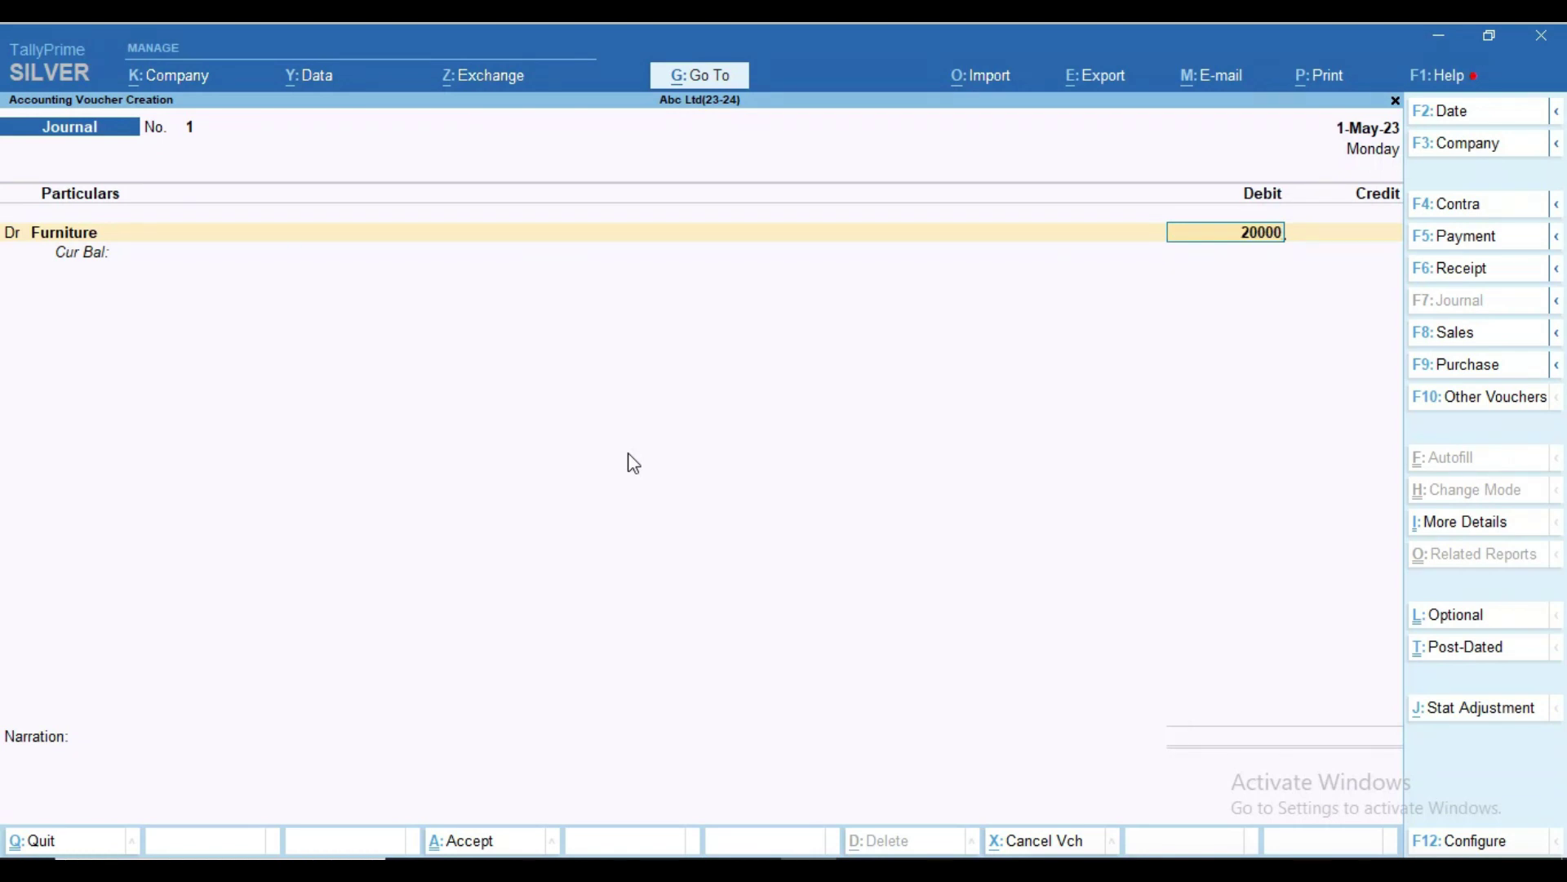
pyautogui.press('Return')
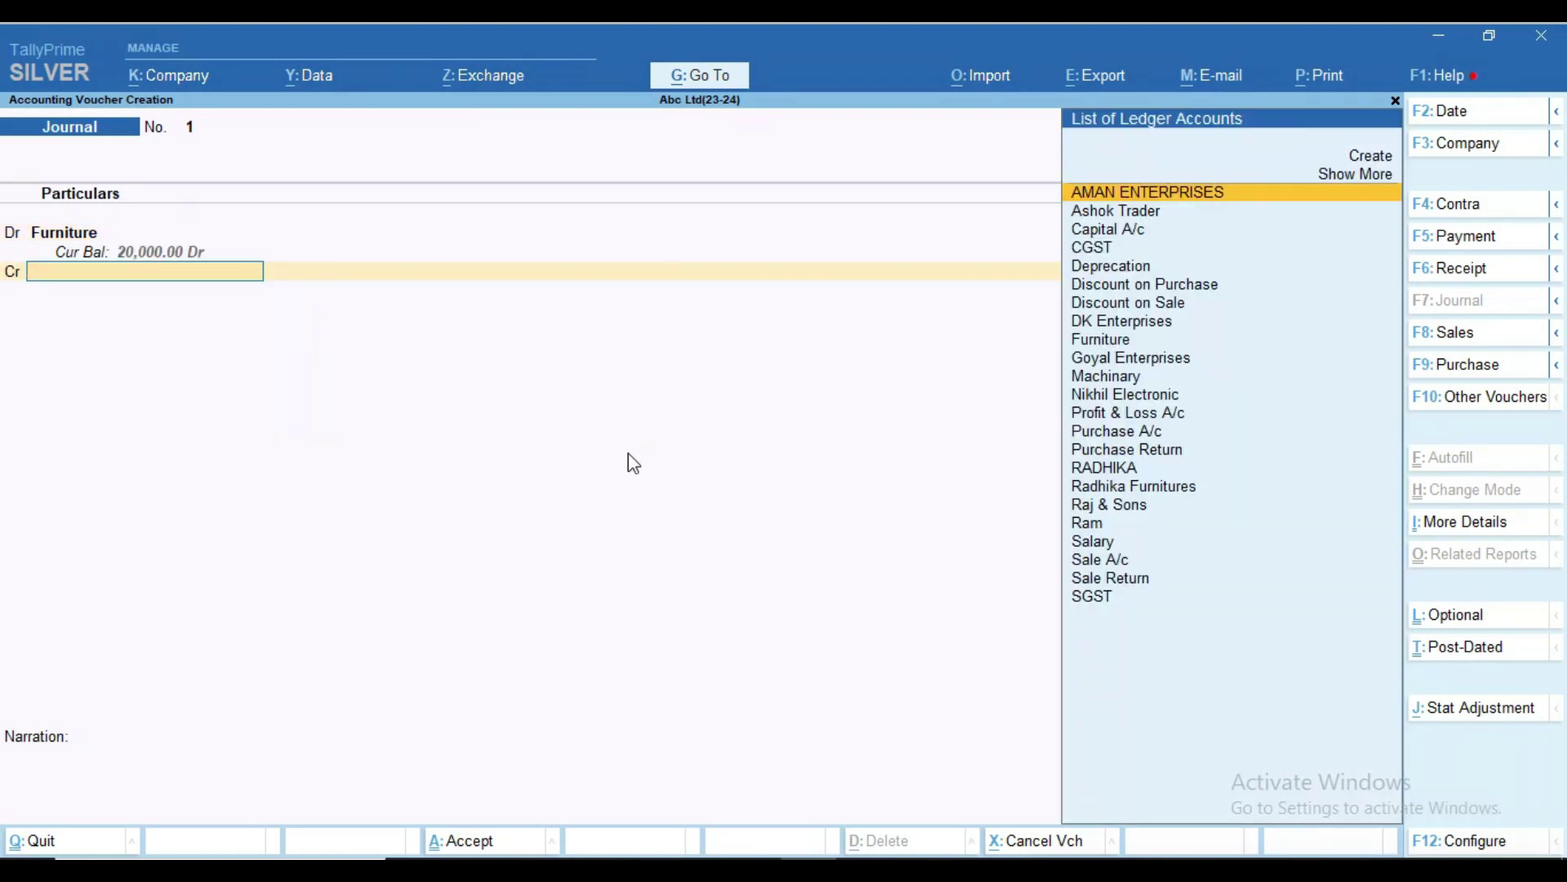
# Credit Radhika Furnitures 20,000 and accept the furniture purchase voucher with a blank narration
pyautogui.write('Rad')
pyautogui.press('Down')
pyautogui.press('Down')
pyautogui.press('Return')
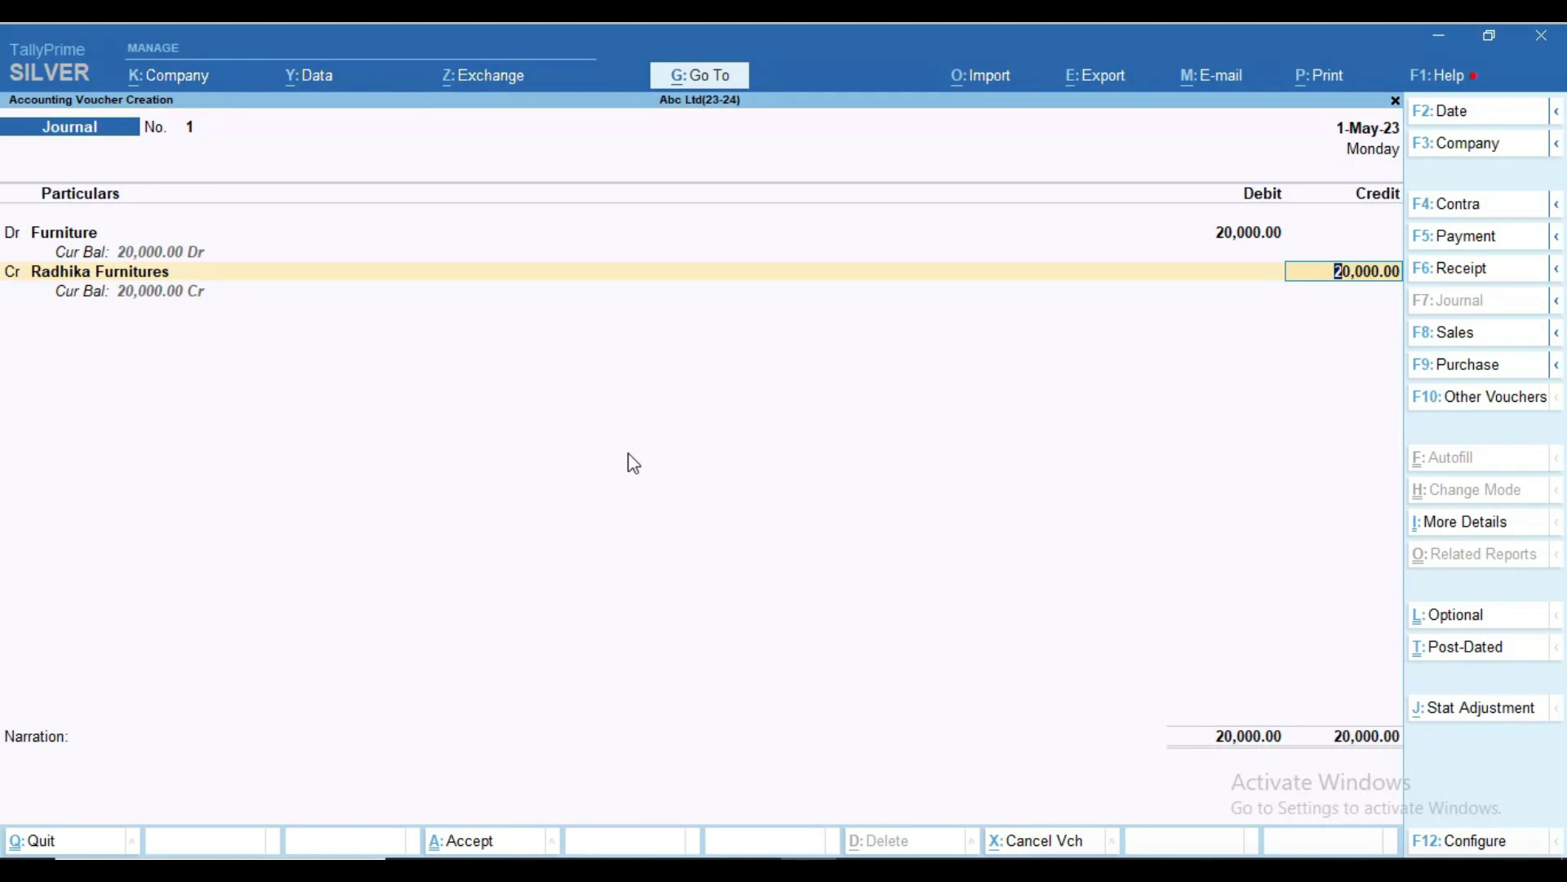
pyautogui.press('Return')
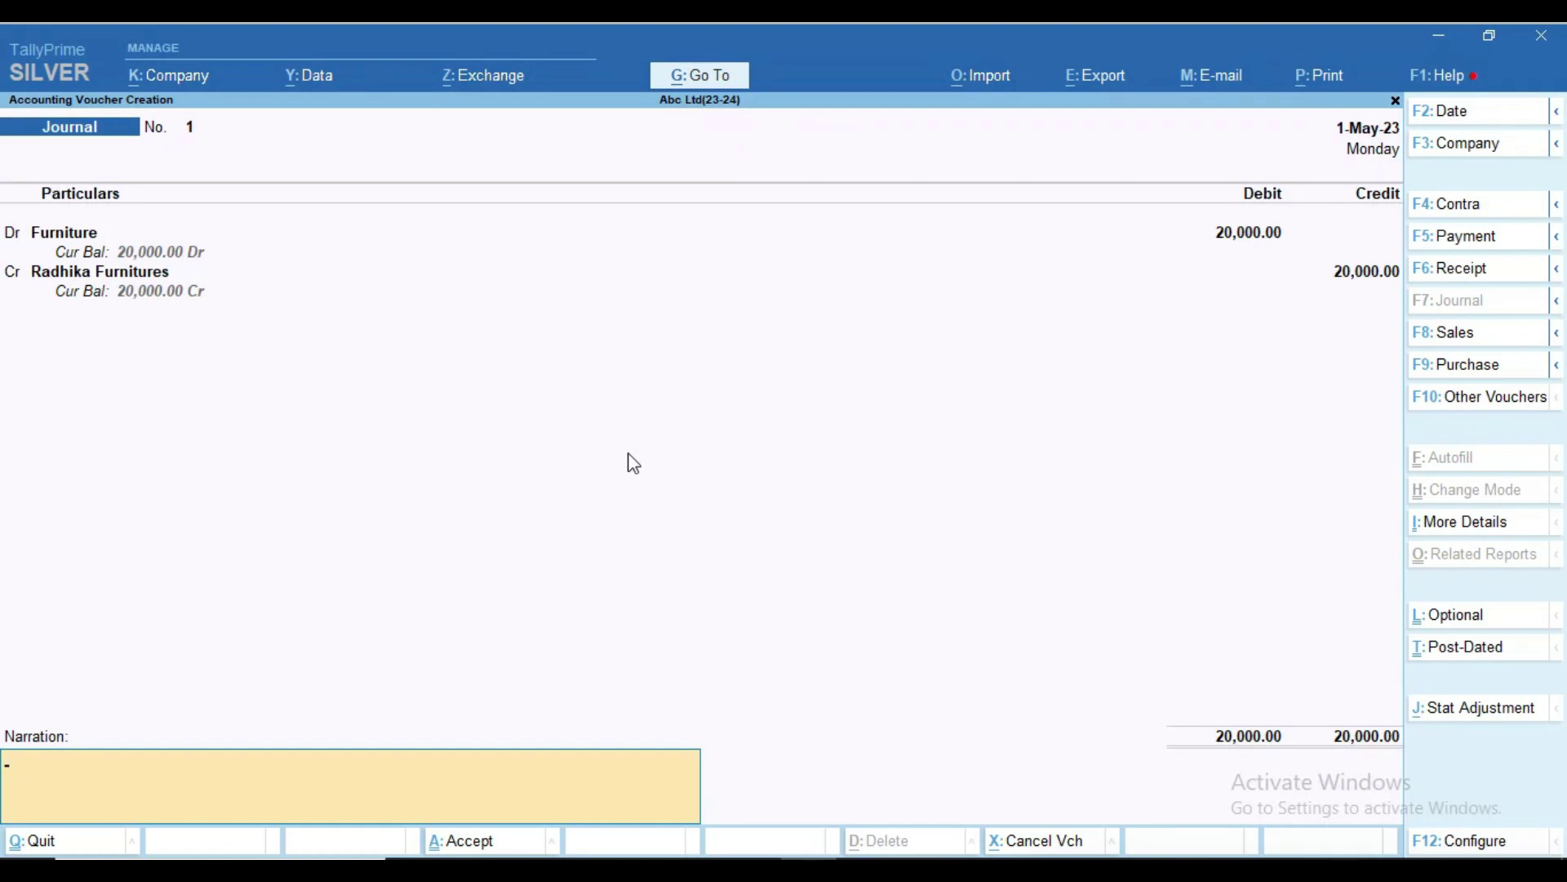
pyautogui.press('Return')
pyautogui.press('Return')
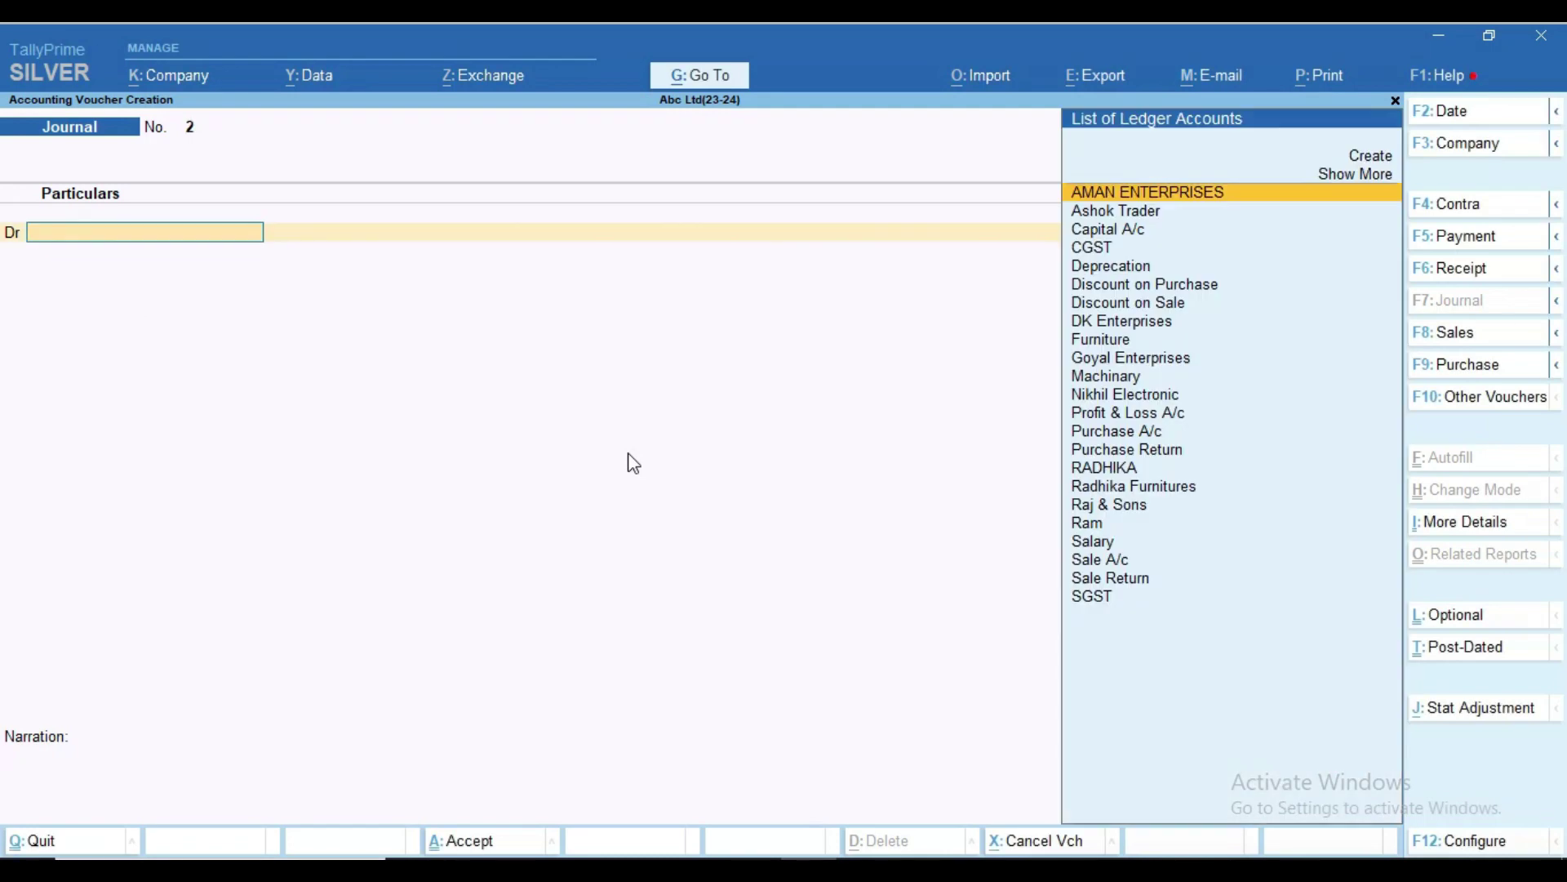
# Consult the second transaction in the Word list and debit the Machinary ledger 15,000 in journal voucher 2
pyautogui.hotkey('alt', 'Tab')
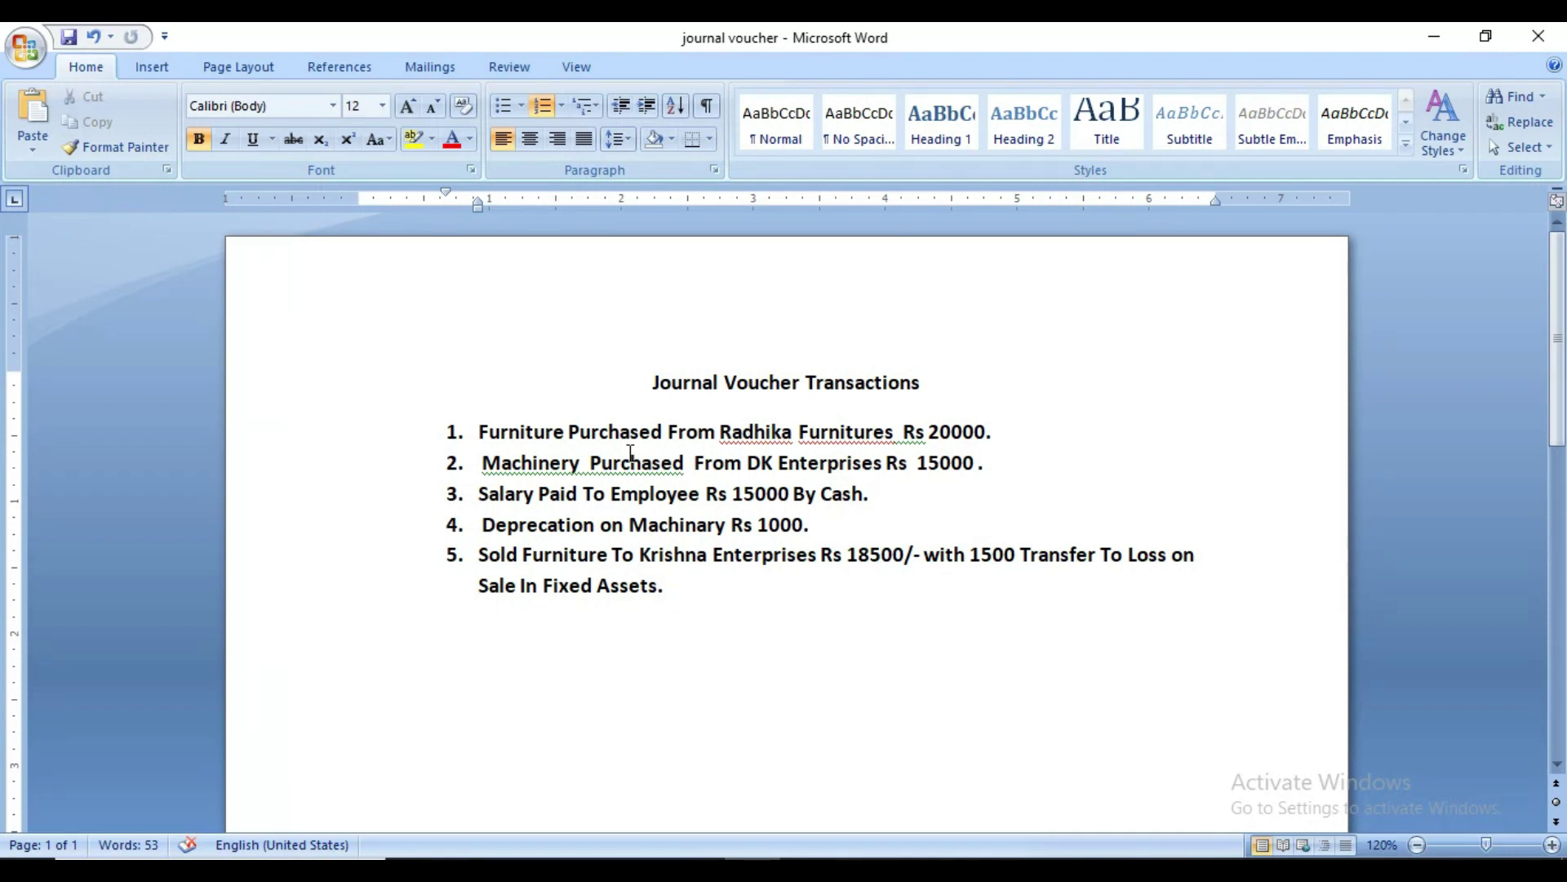
pyautogui.hotkey('alt', 'Tab')
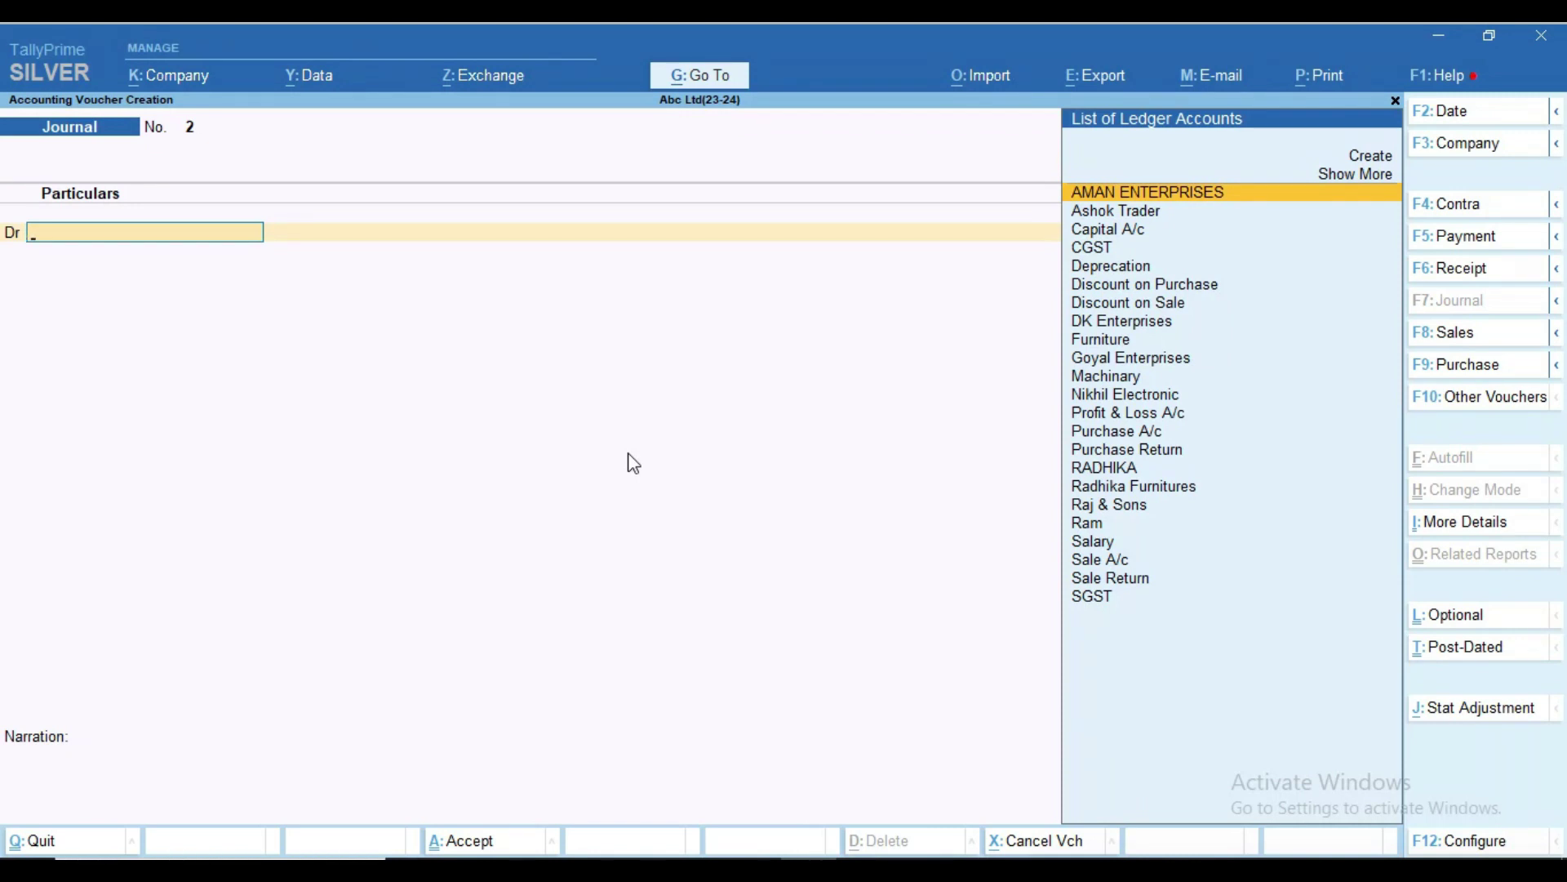
pyautogui.write('M')
pyautogui.write('h')
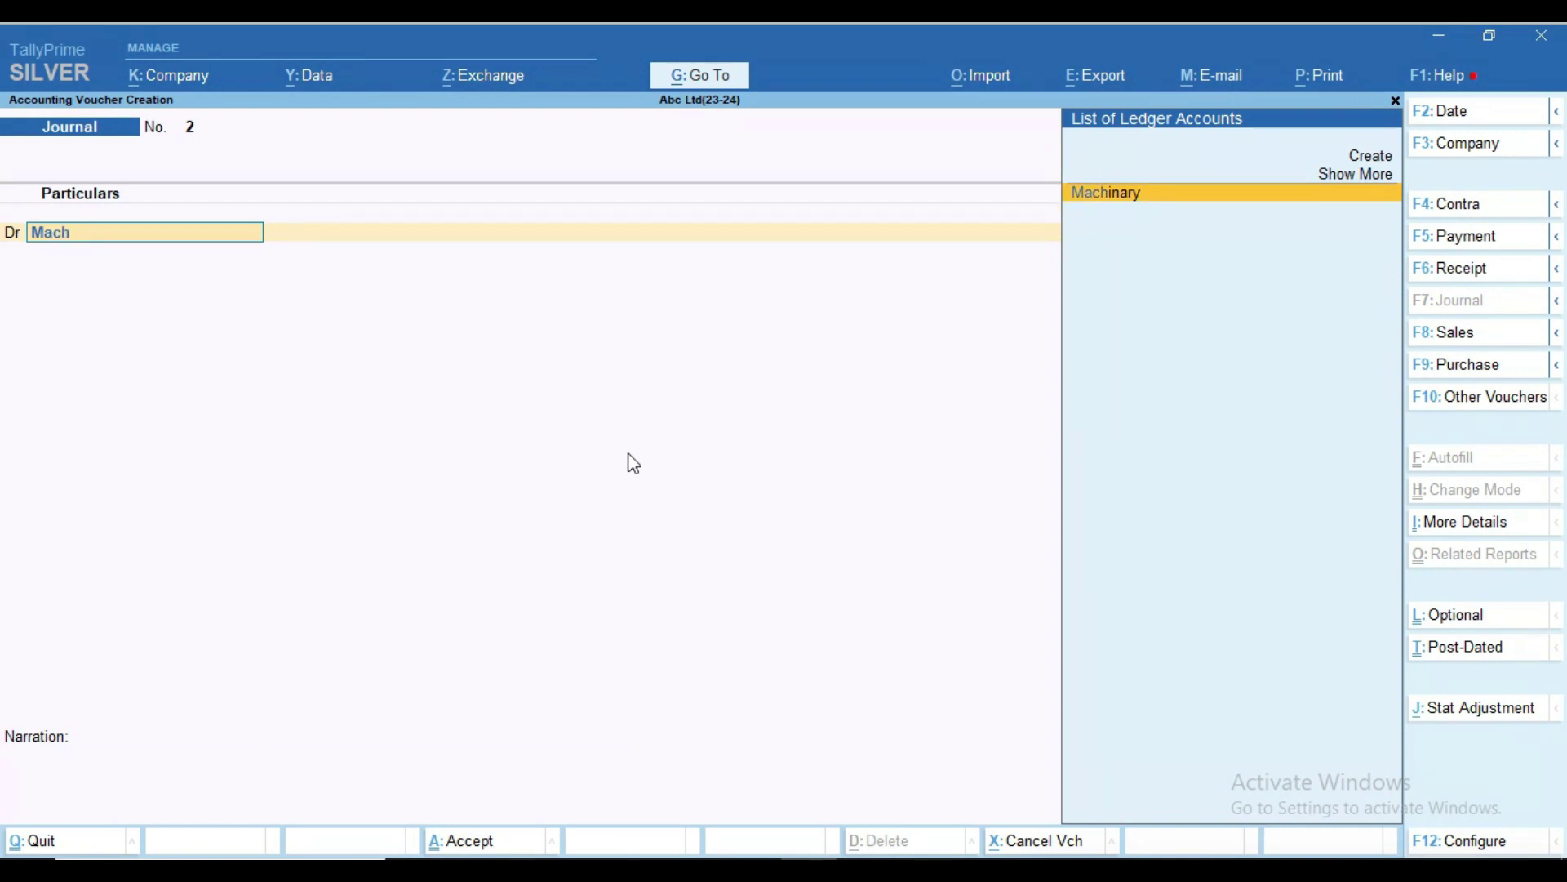
pyautogui.press('Return')
pyautogui.write('15,000')
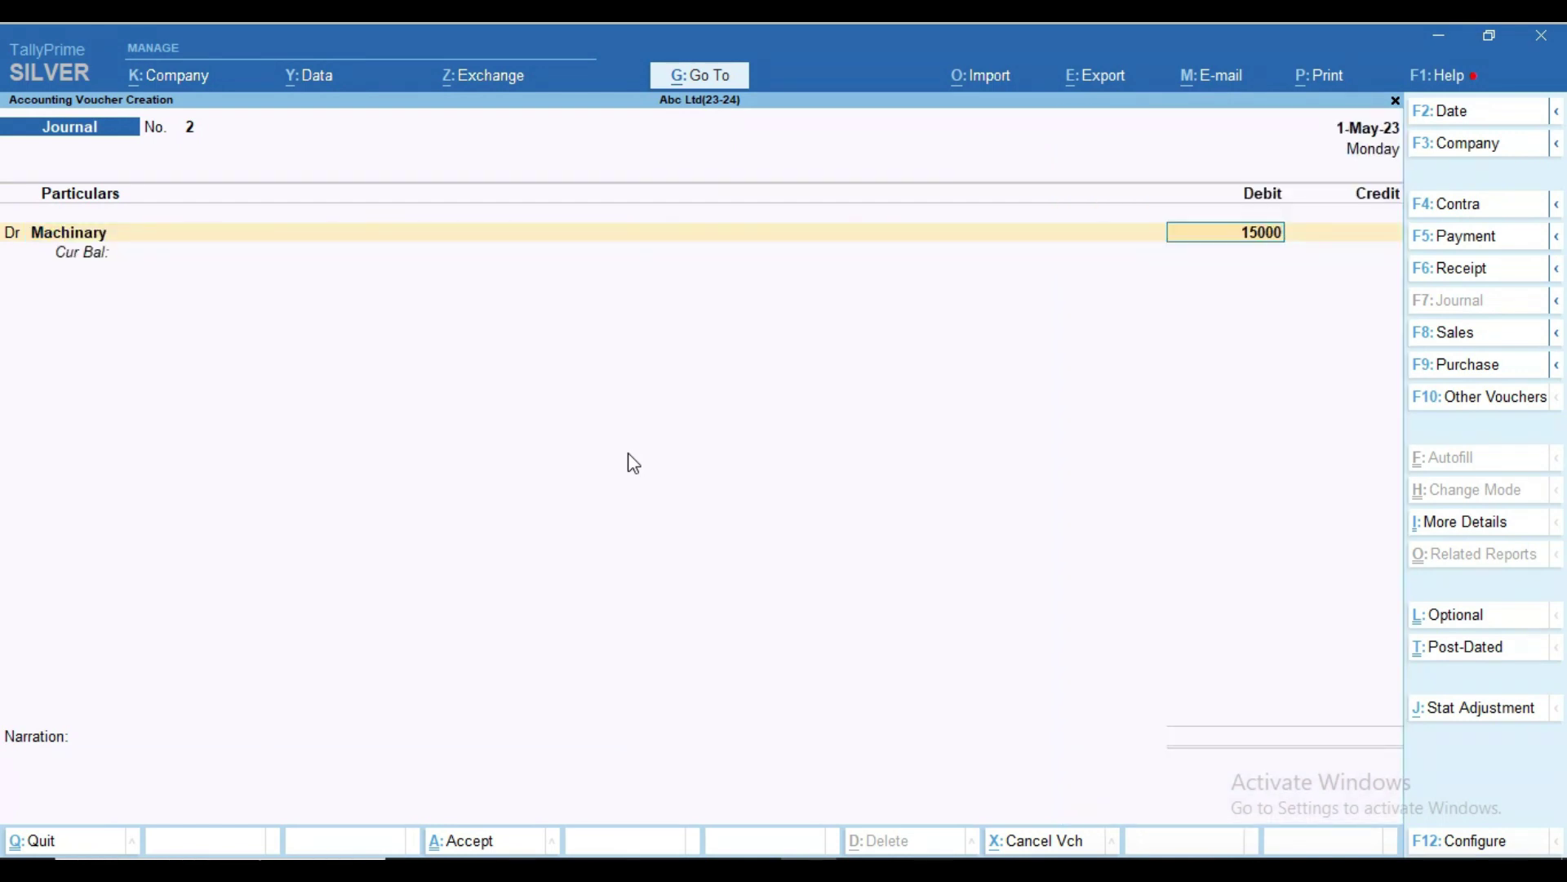
pyautogui.press('Return')
pyautogui.press('Return')
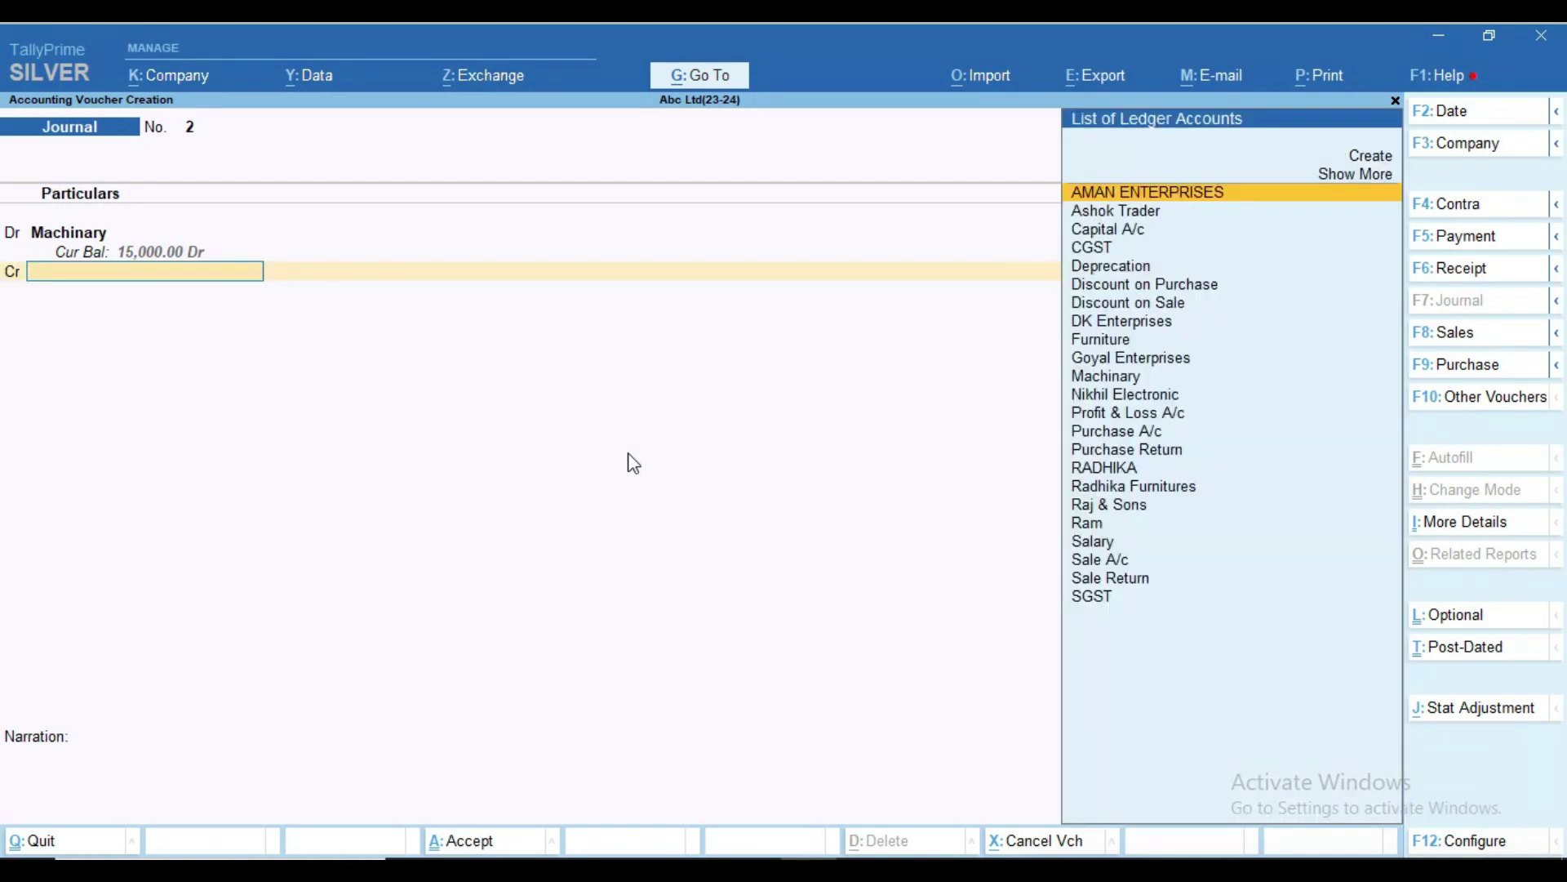
# Credit DK Enterprises 15,000 and accept the machinery purchase voucher without a narration
pyautogui.write('Dk')
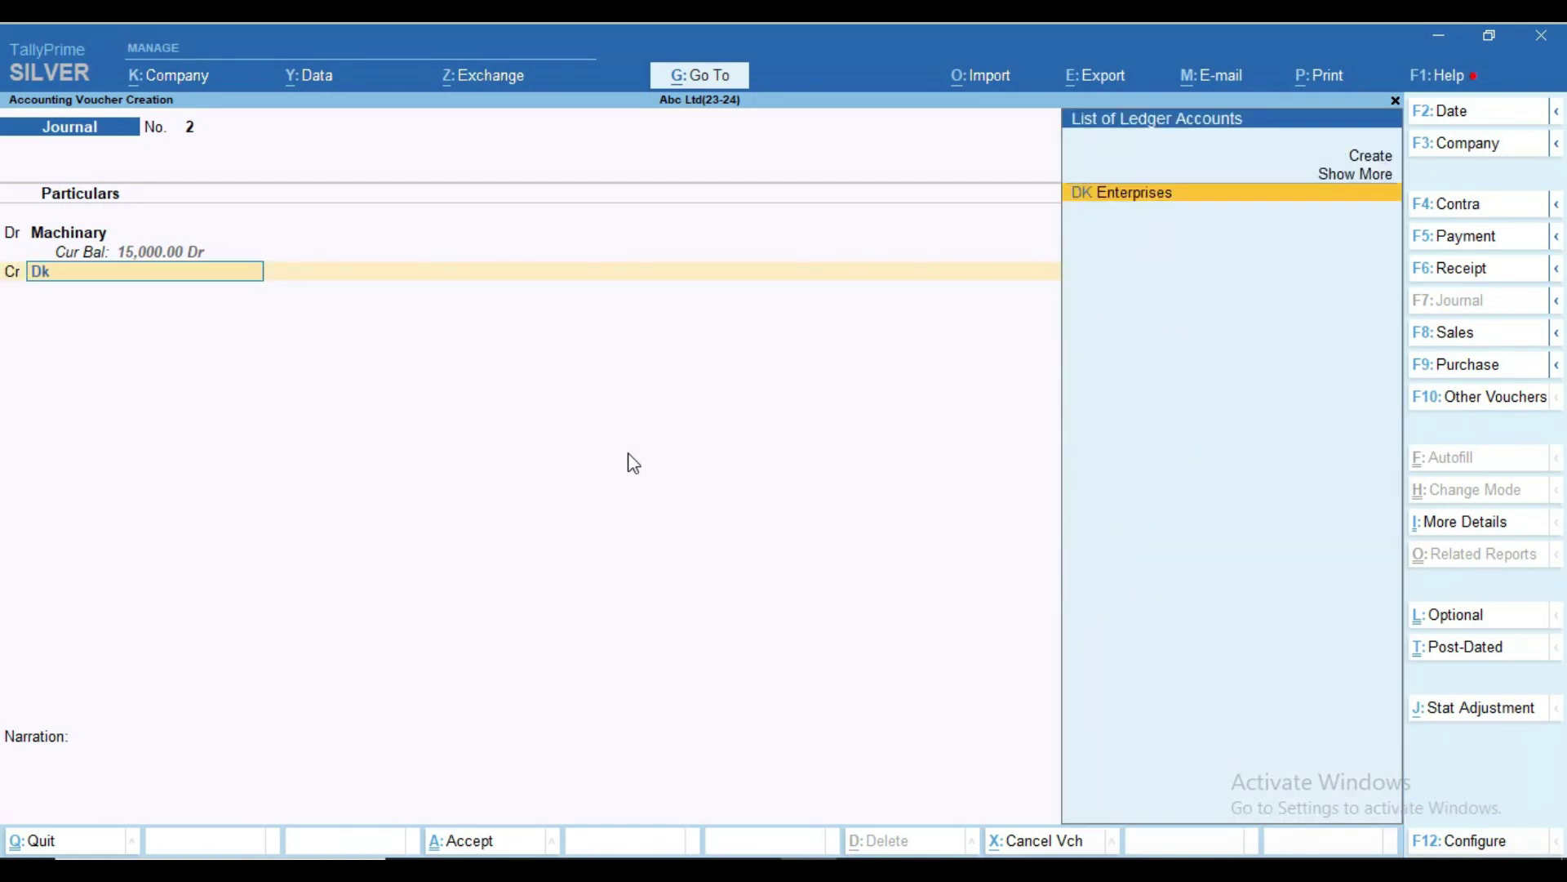
pyautogui.press('Return')
pyautogui.press('Return')
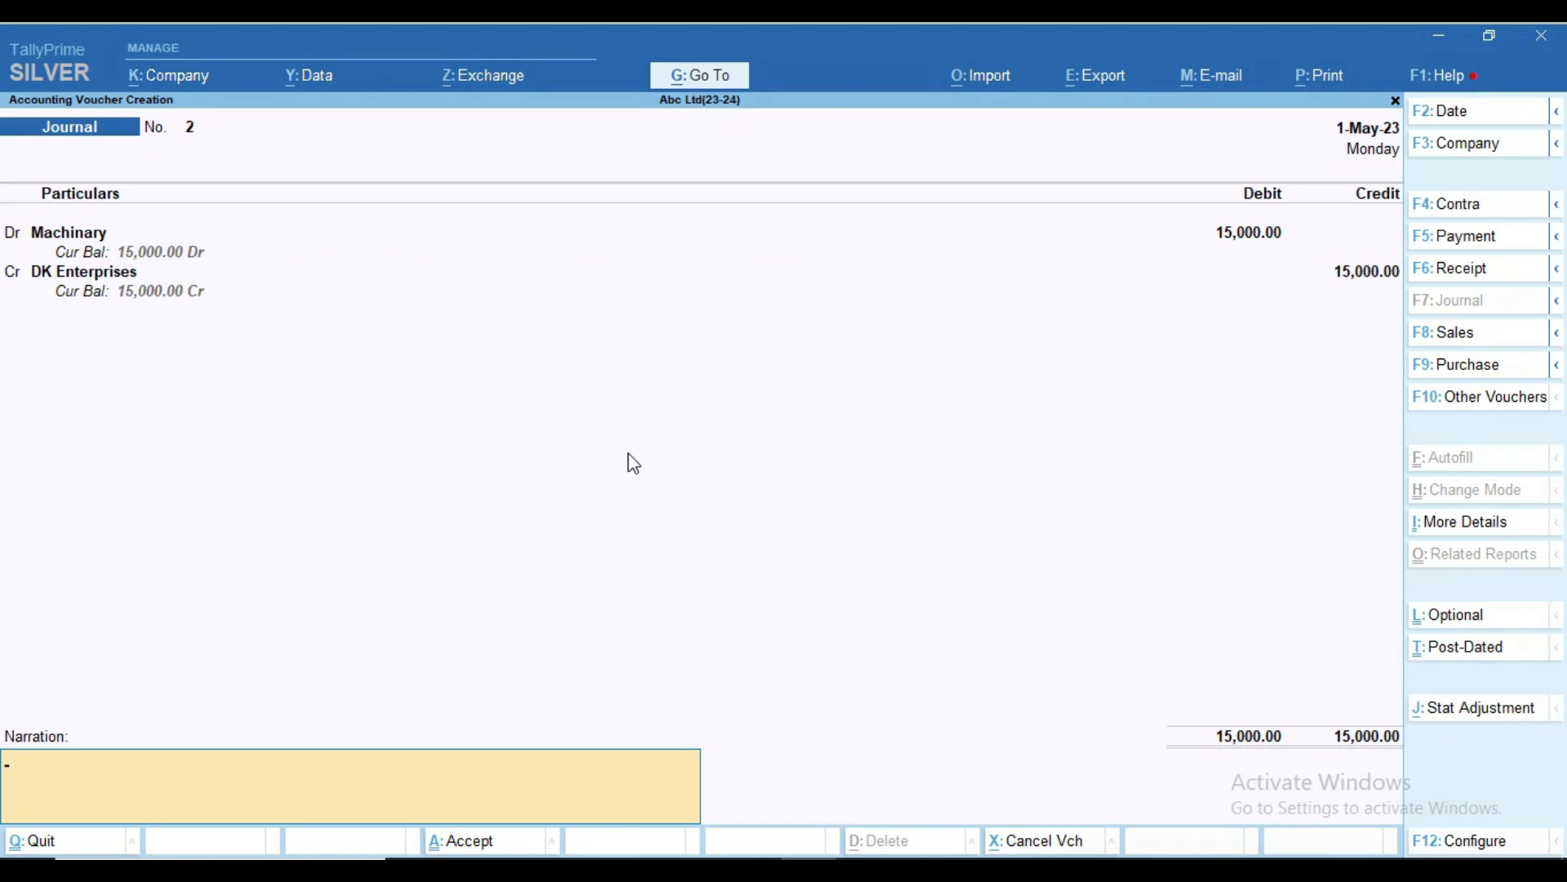
pyautogui.press('Return')
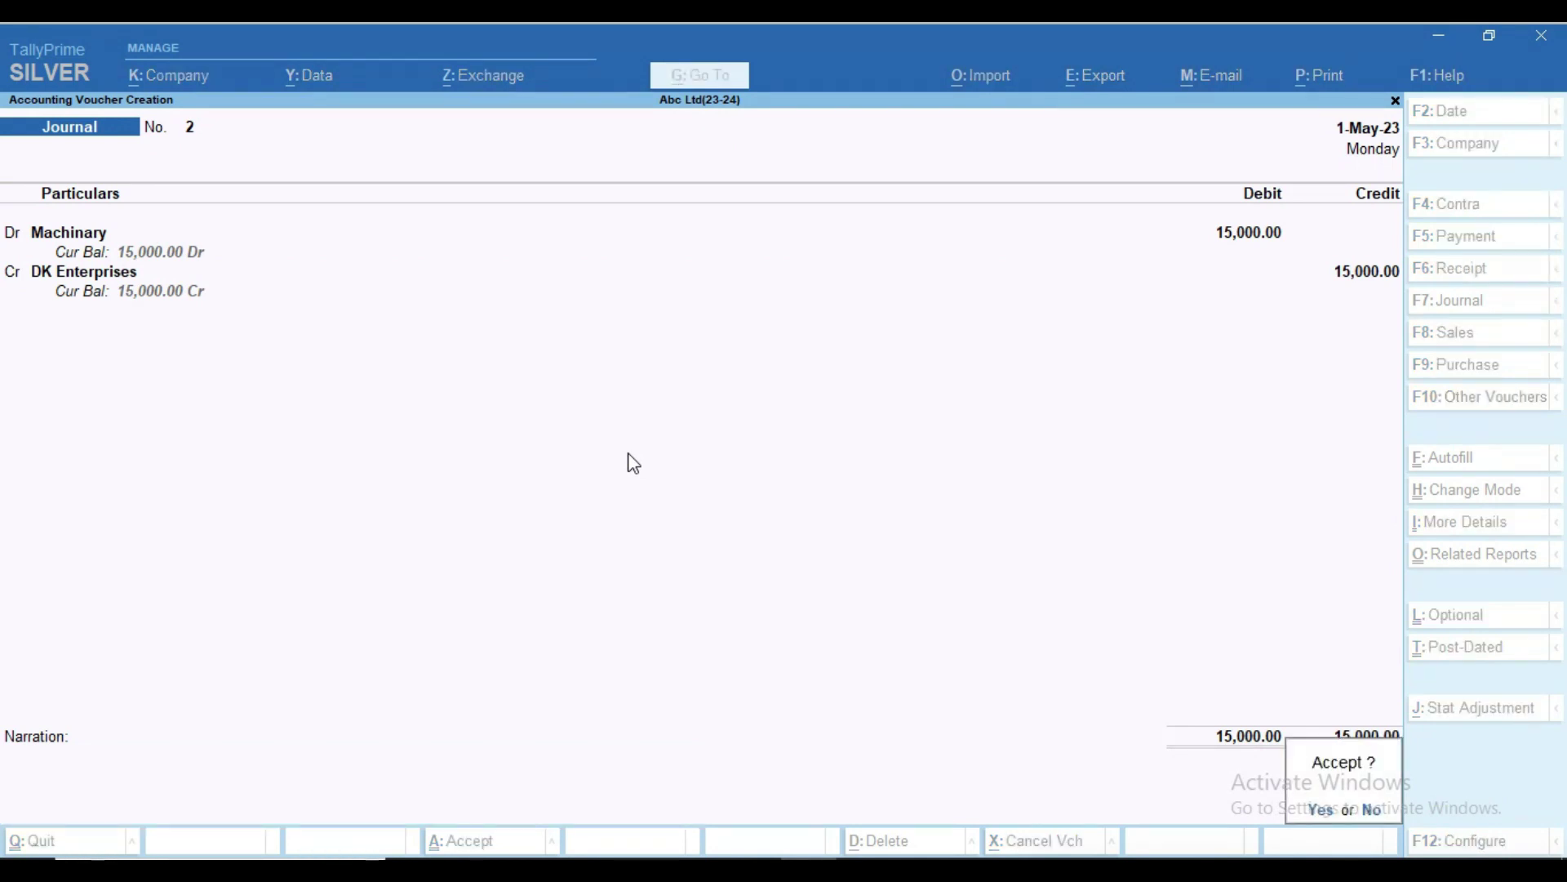
pyautogui.press('Return')
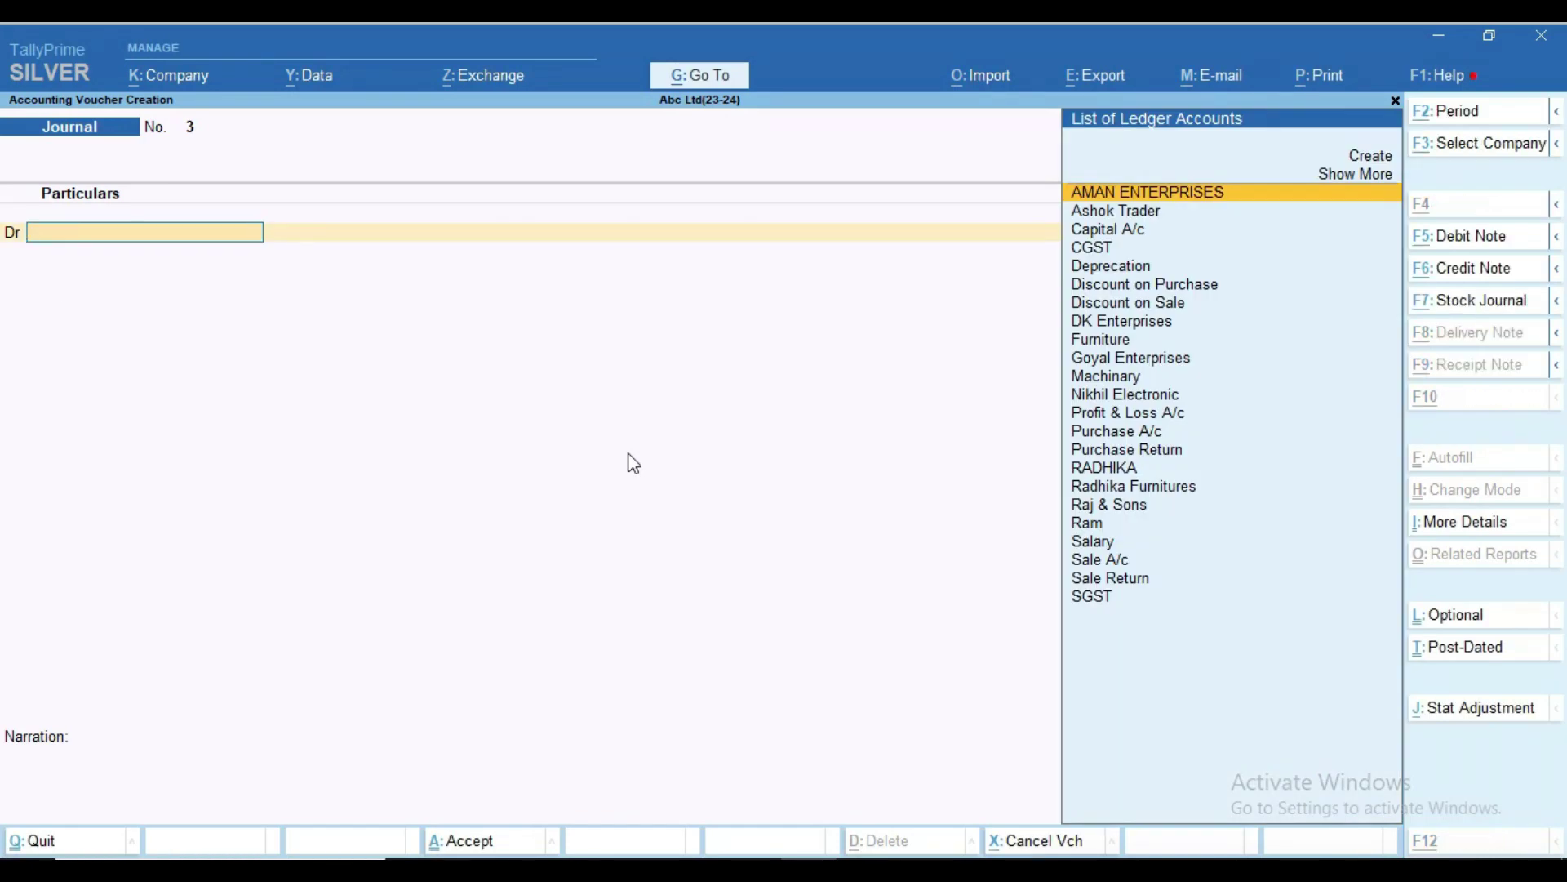
# Consult the third transaction in the Word list and debit the Salary ledger 15,000 in journal voucher 3
pyautogui.hotkey('alt', 'Tab')
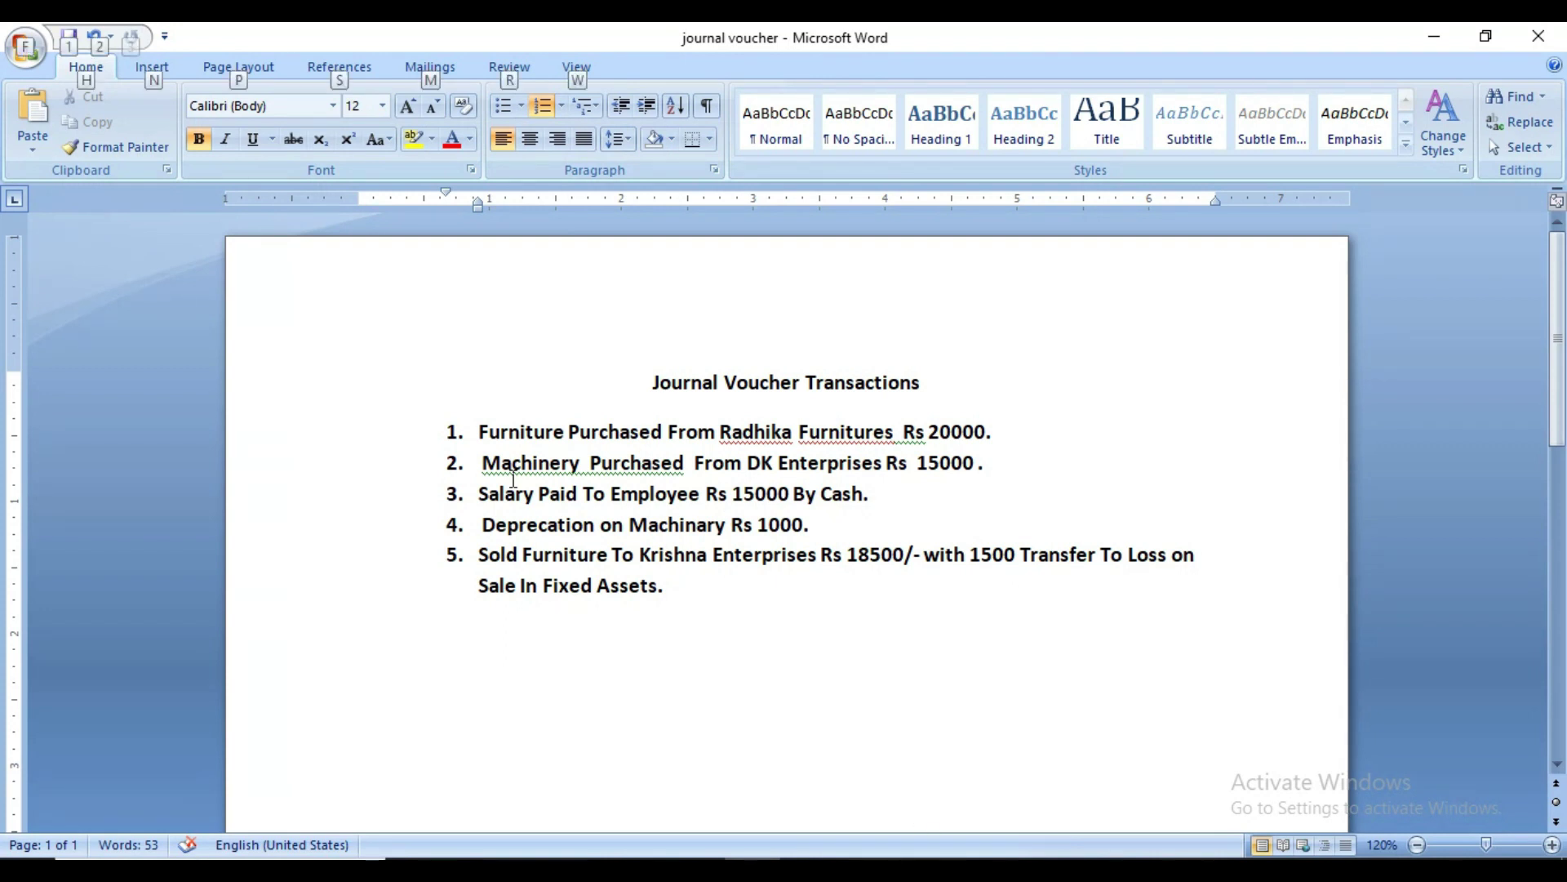
pyautogui.hotkey('alt', 'Tab')
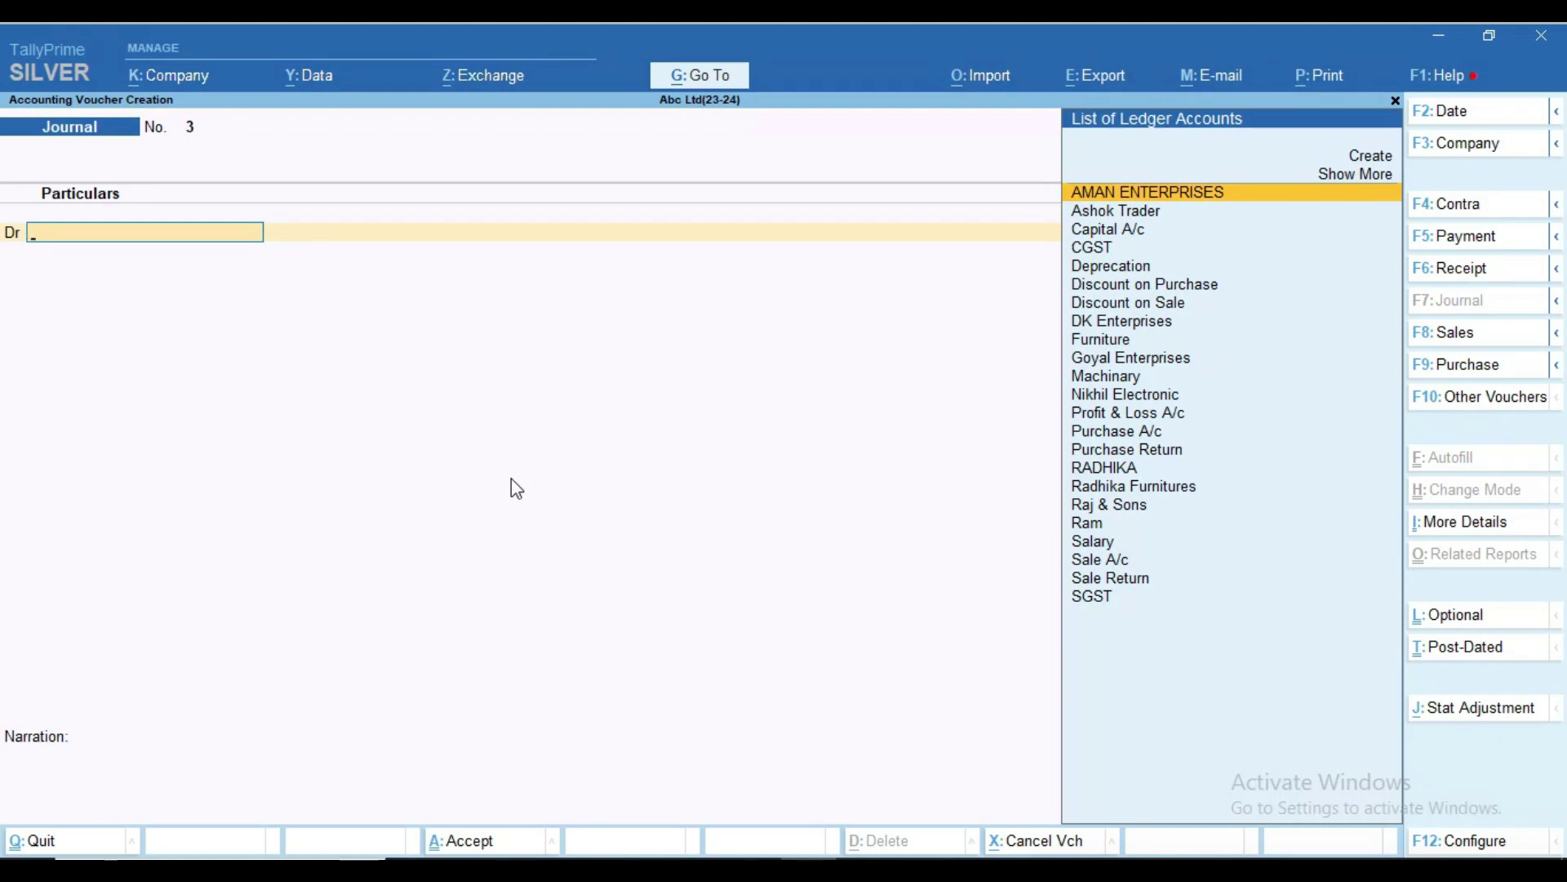
pyautogui.write('Sal')
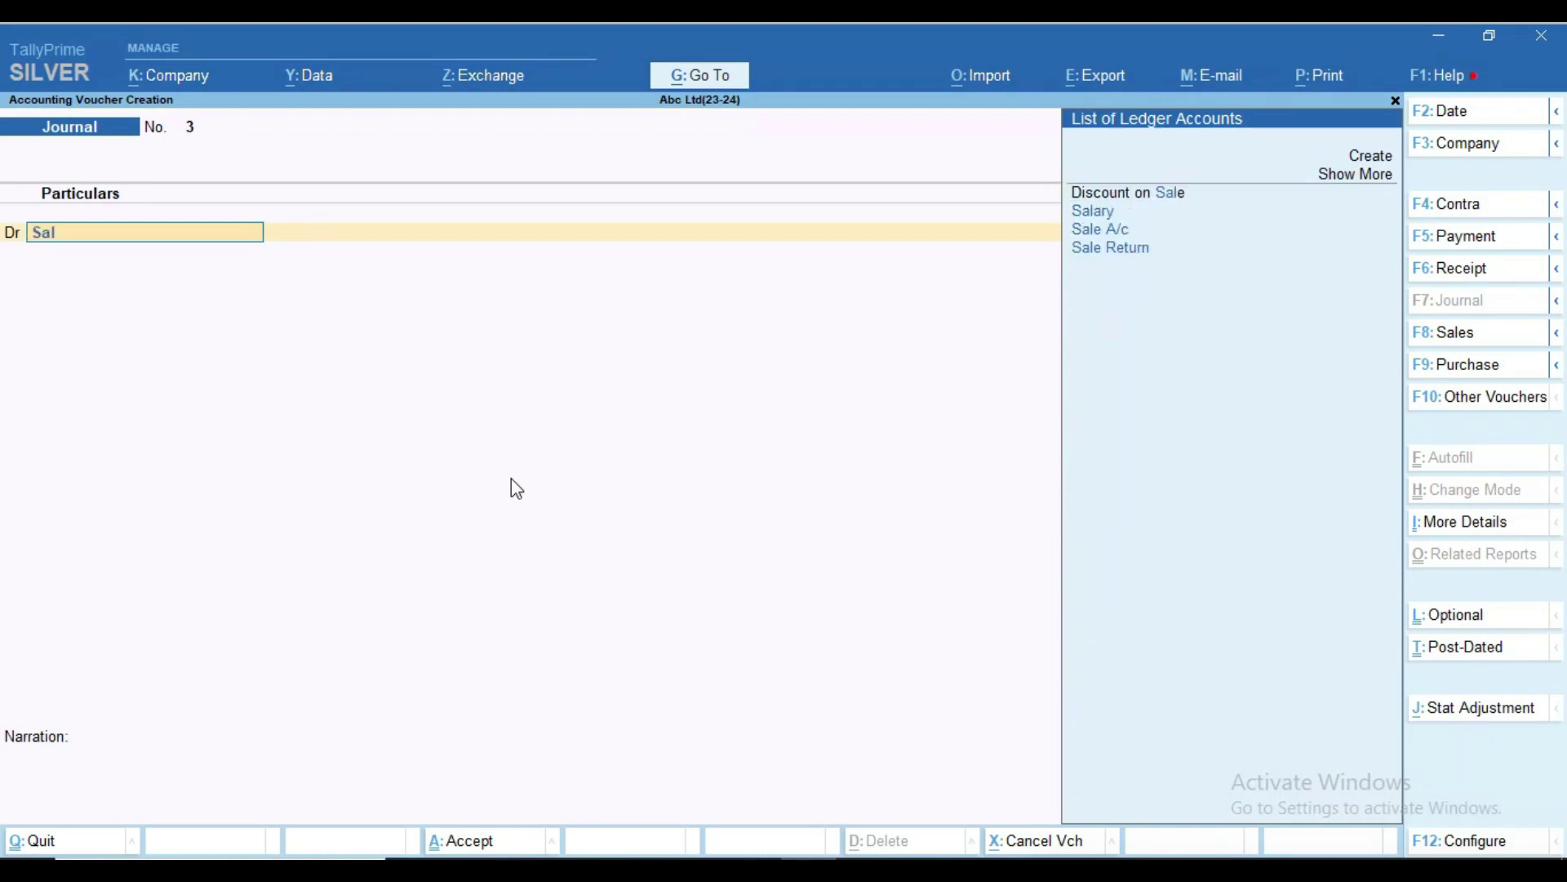
pyautogui.press('Down')
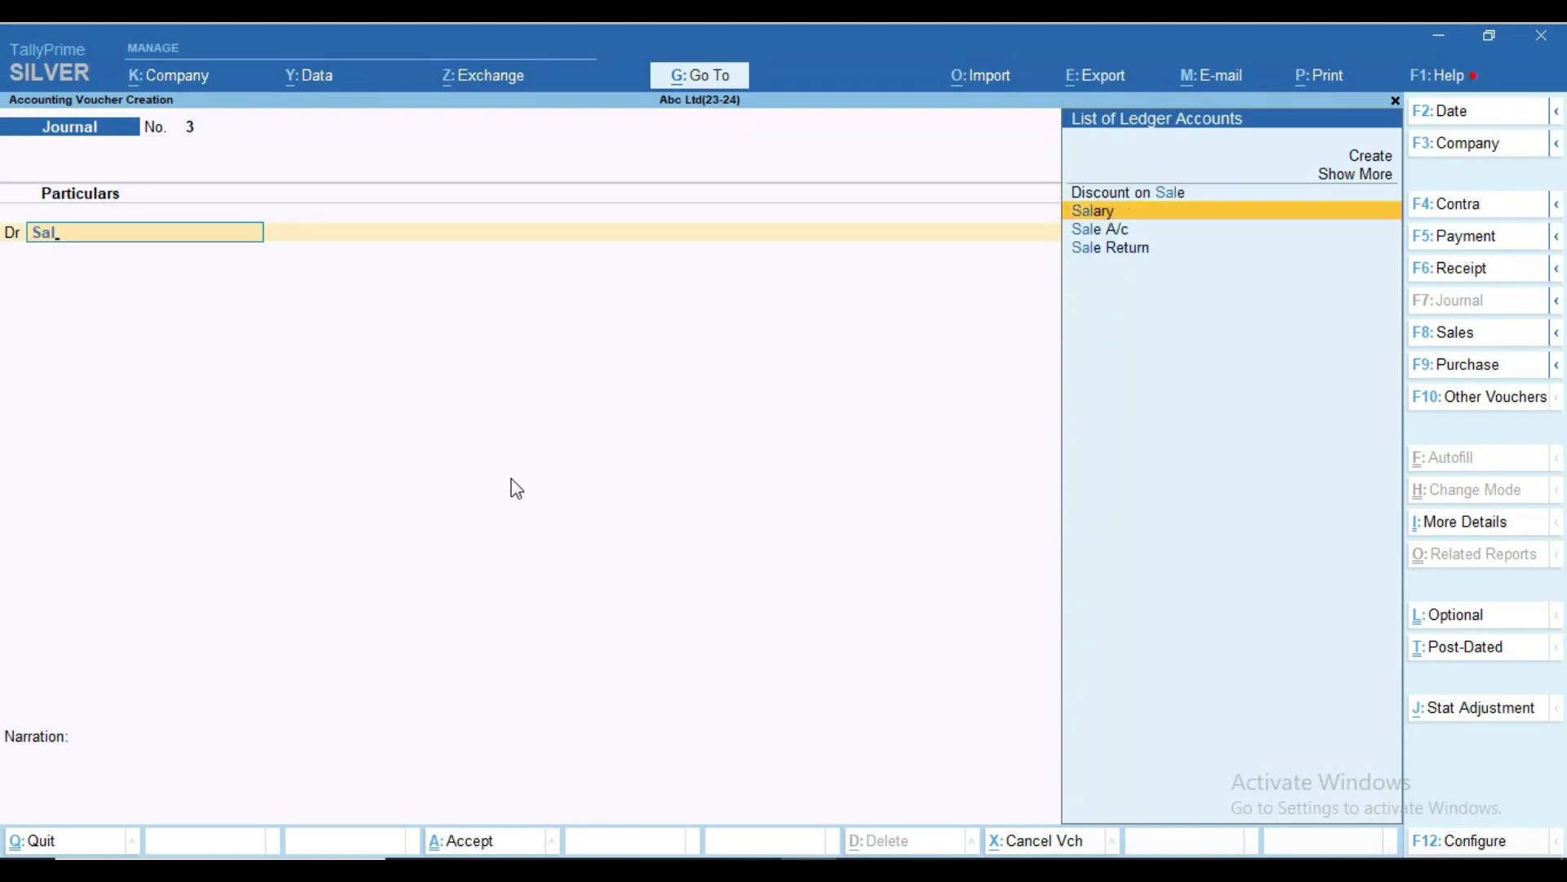
pyautogui.press('Return')
pyautogui.write('15,000')
pyautogui.press('Return')
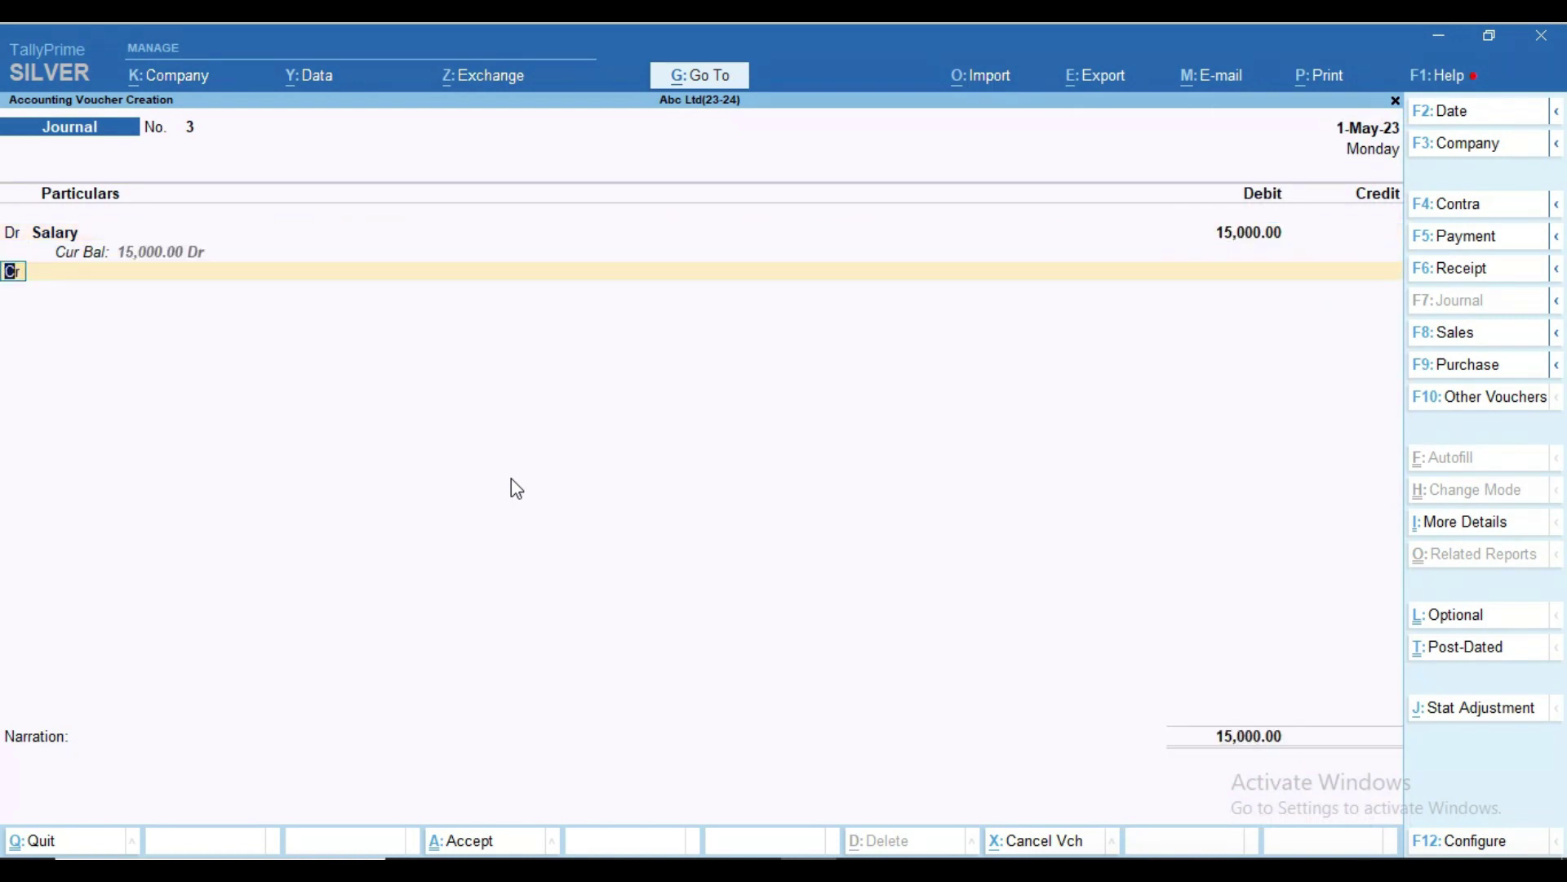
# Credit the CASH ledger 15,000 and accept the salary payment voucher without a narration
pyautogui.press('Return')
pyautogui.write('Cash')
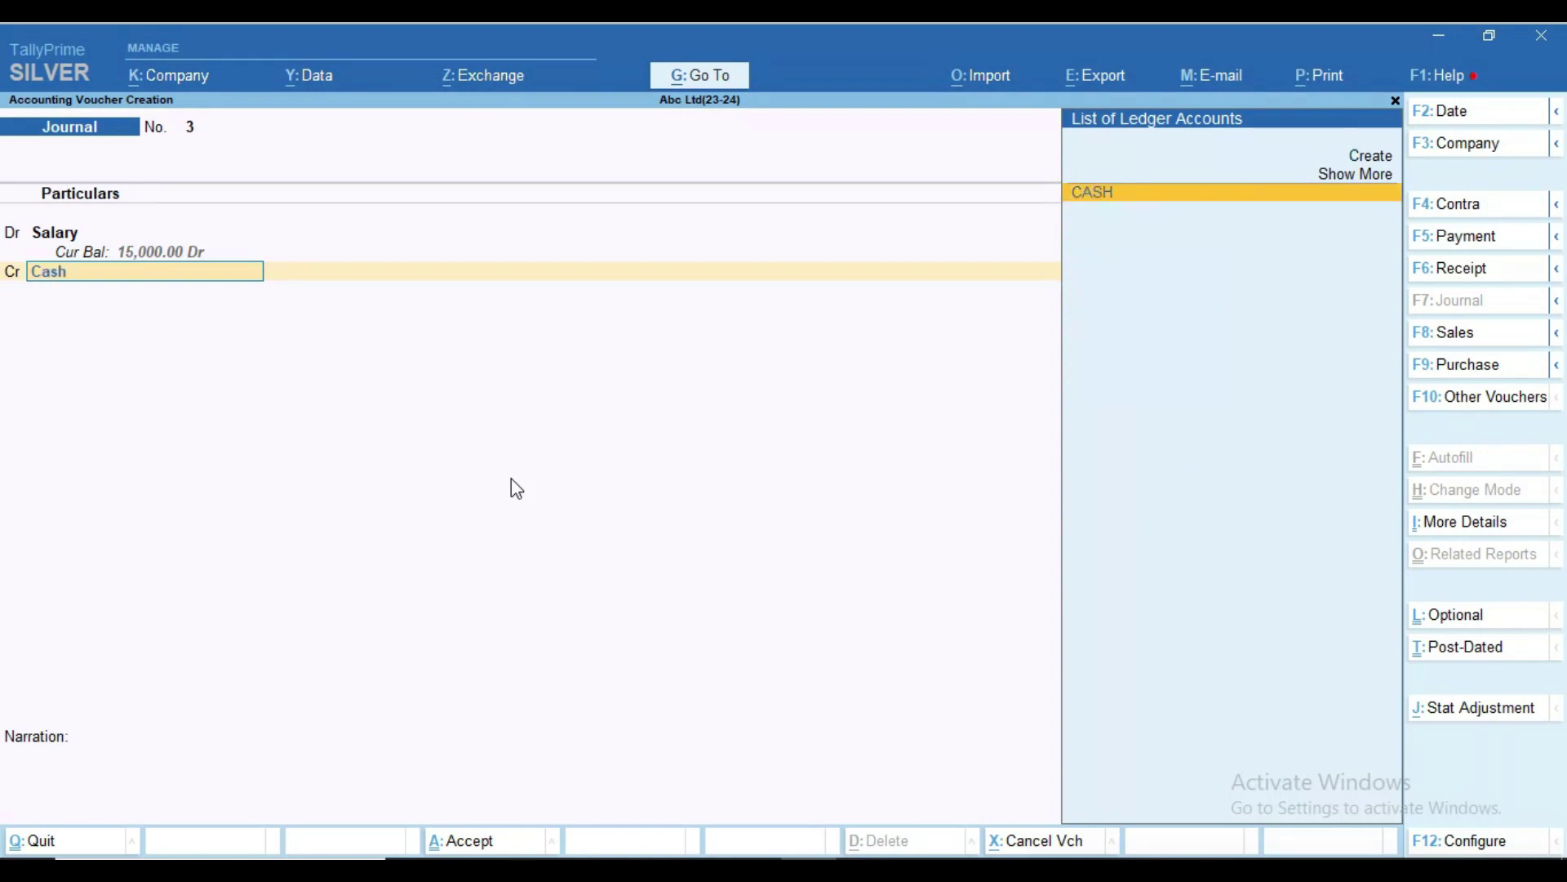
pyautogui.press('Return')
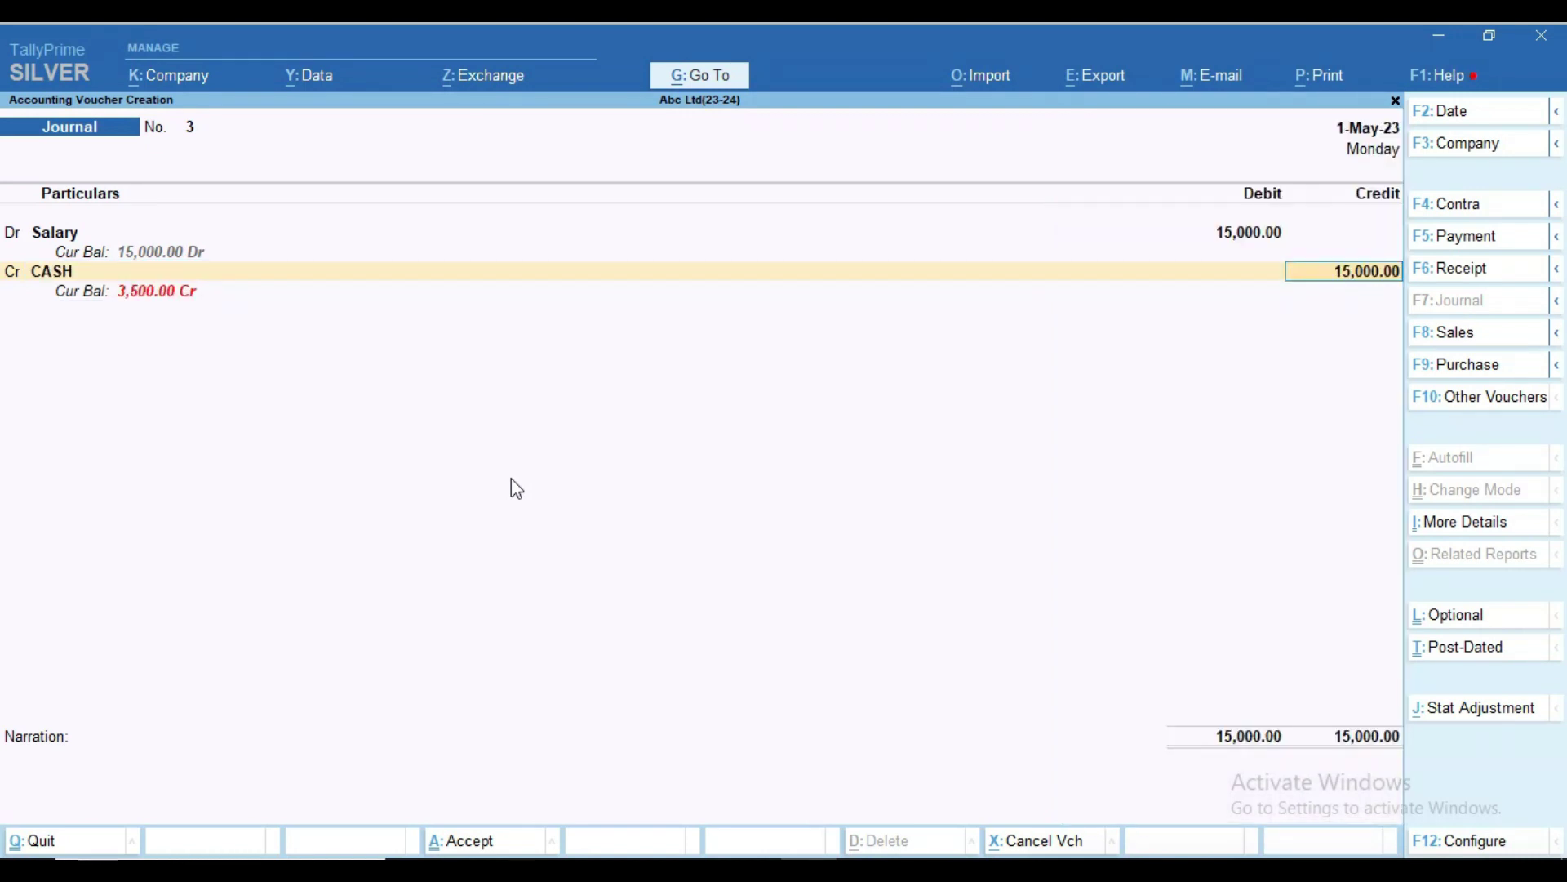
pyautogui.press('Return')
pyautogui.press('Return')
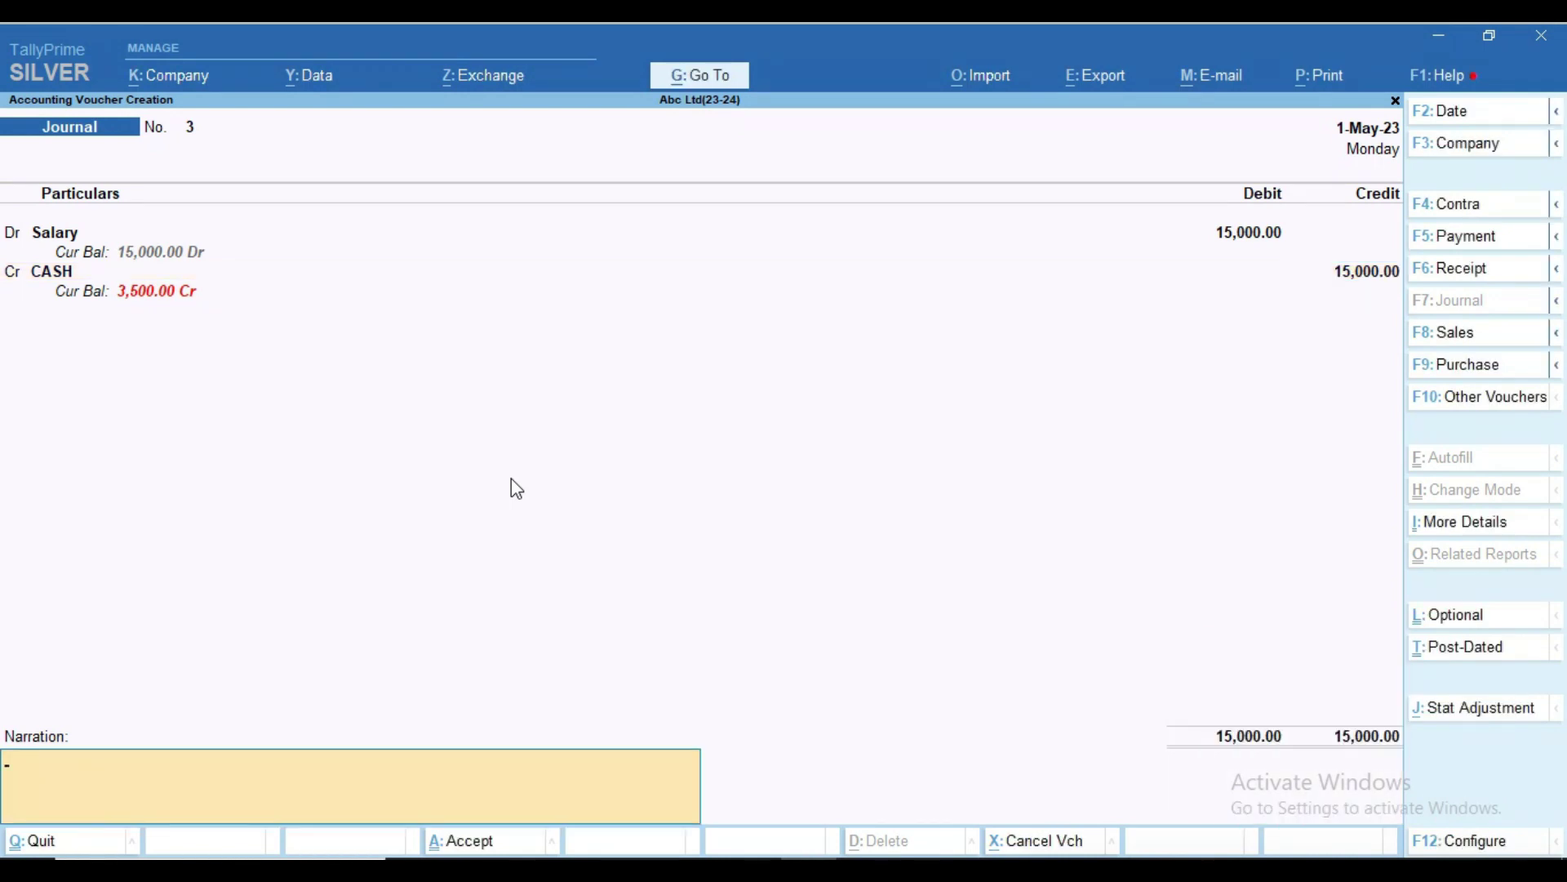
pyautogui.press('Return')
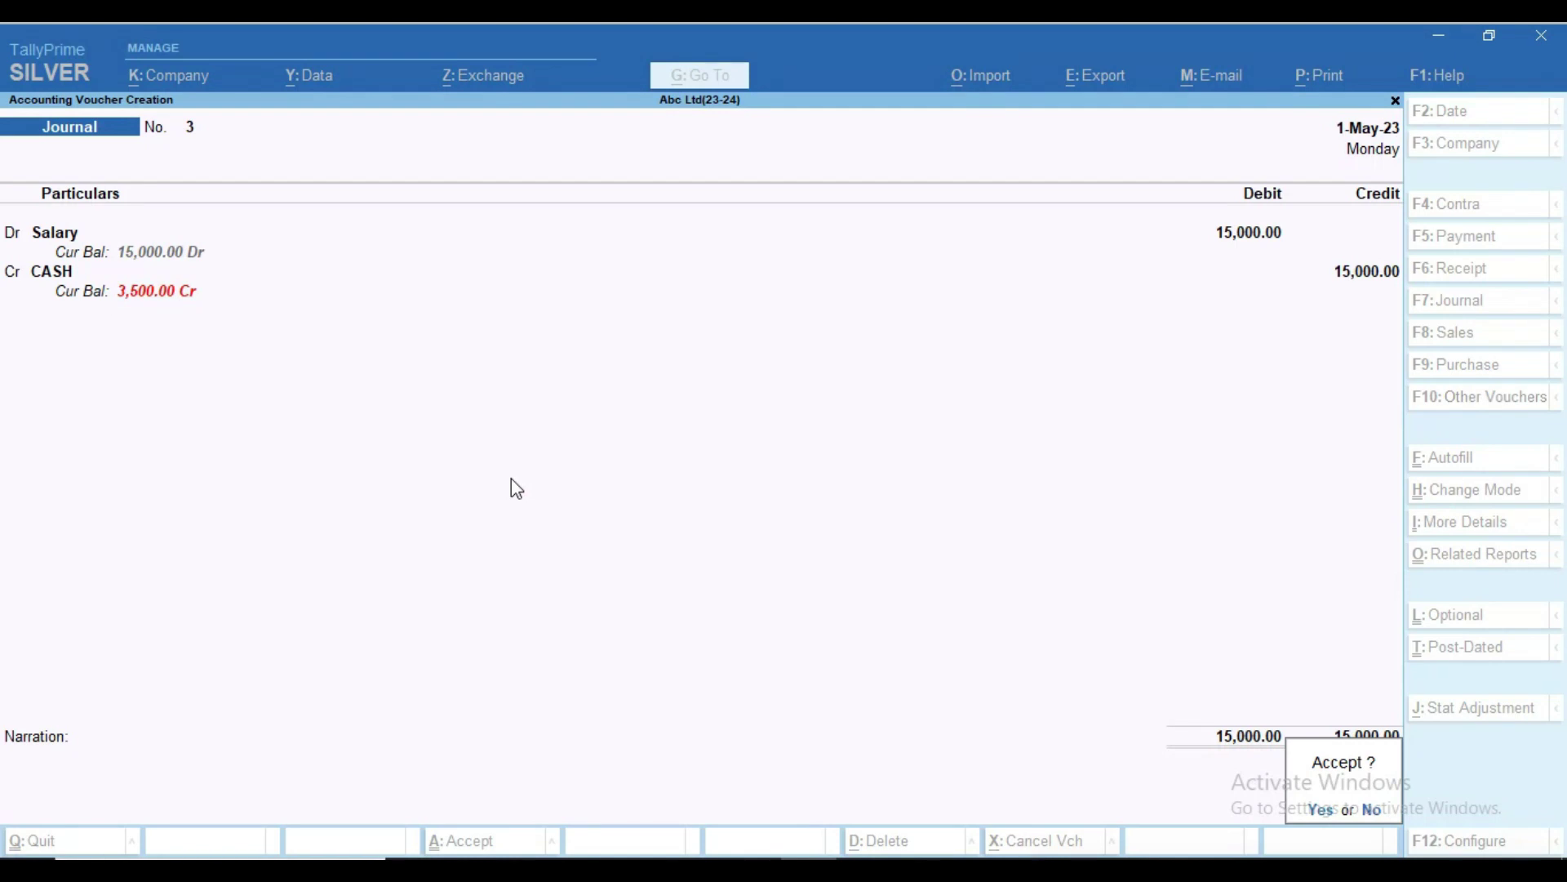
pyautogui.press('Return')
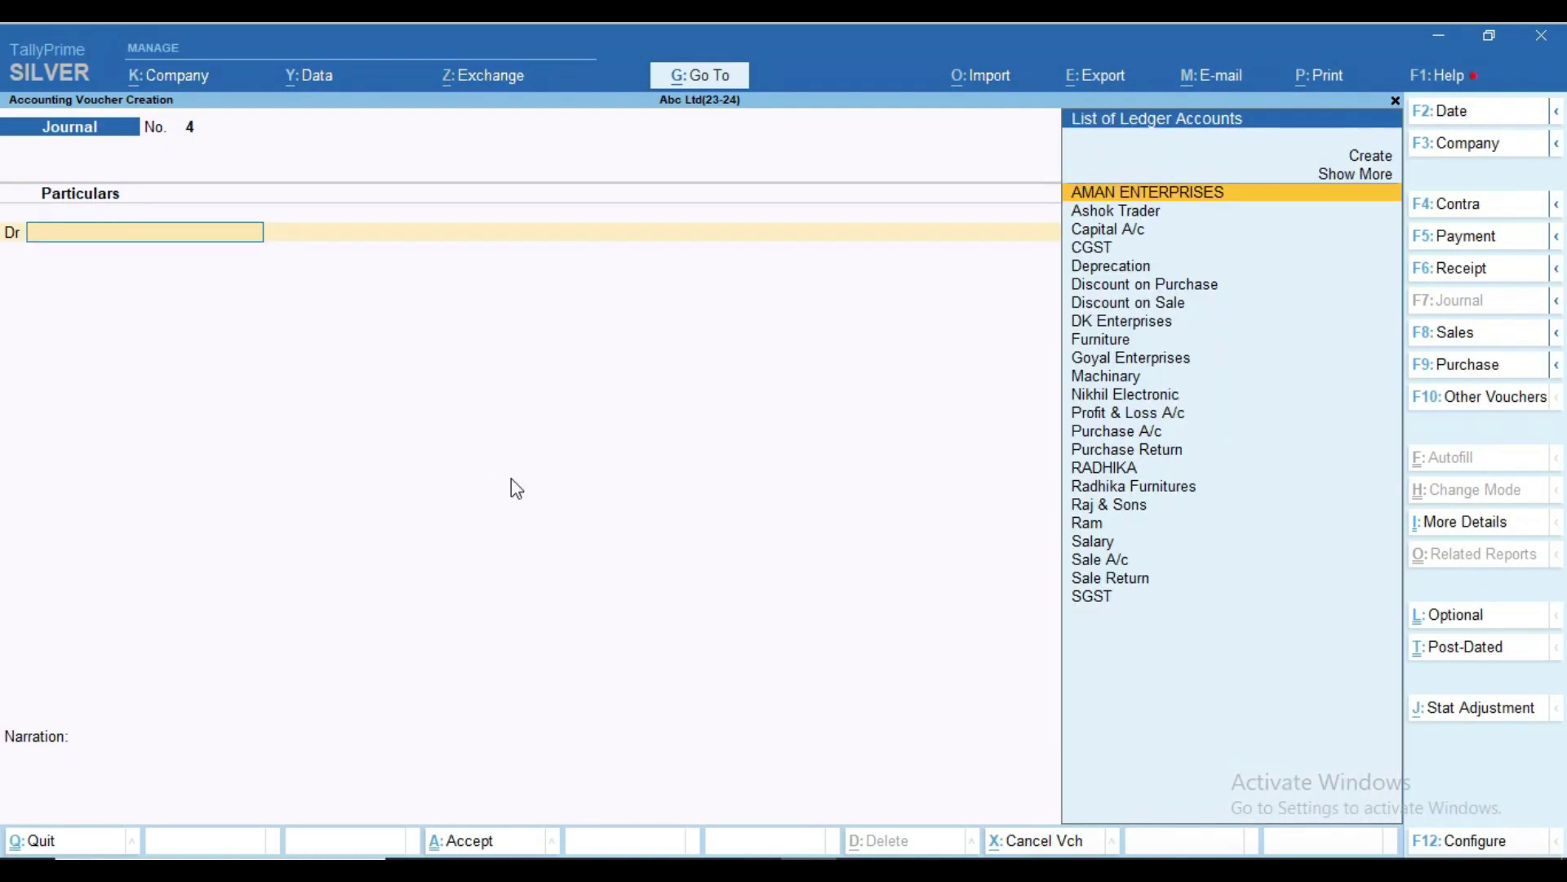
# Consult the fourth transaction in the Word list and debit the Deprecation ledger 1,000 in journal voucher 4
pyautogui.hotkey('alt', 'Tab')
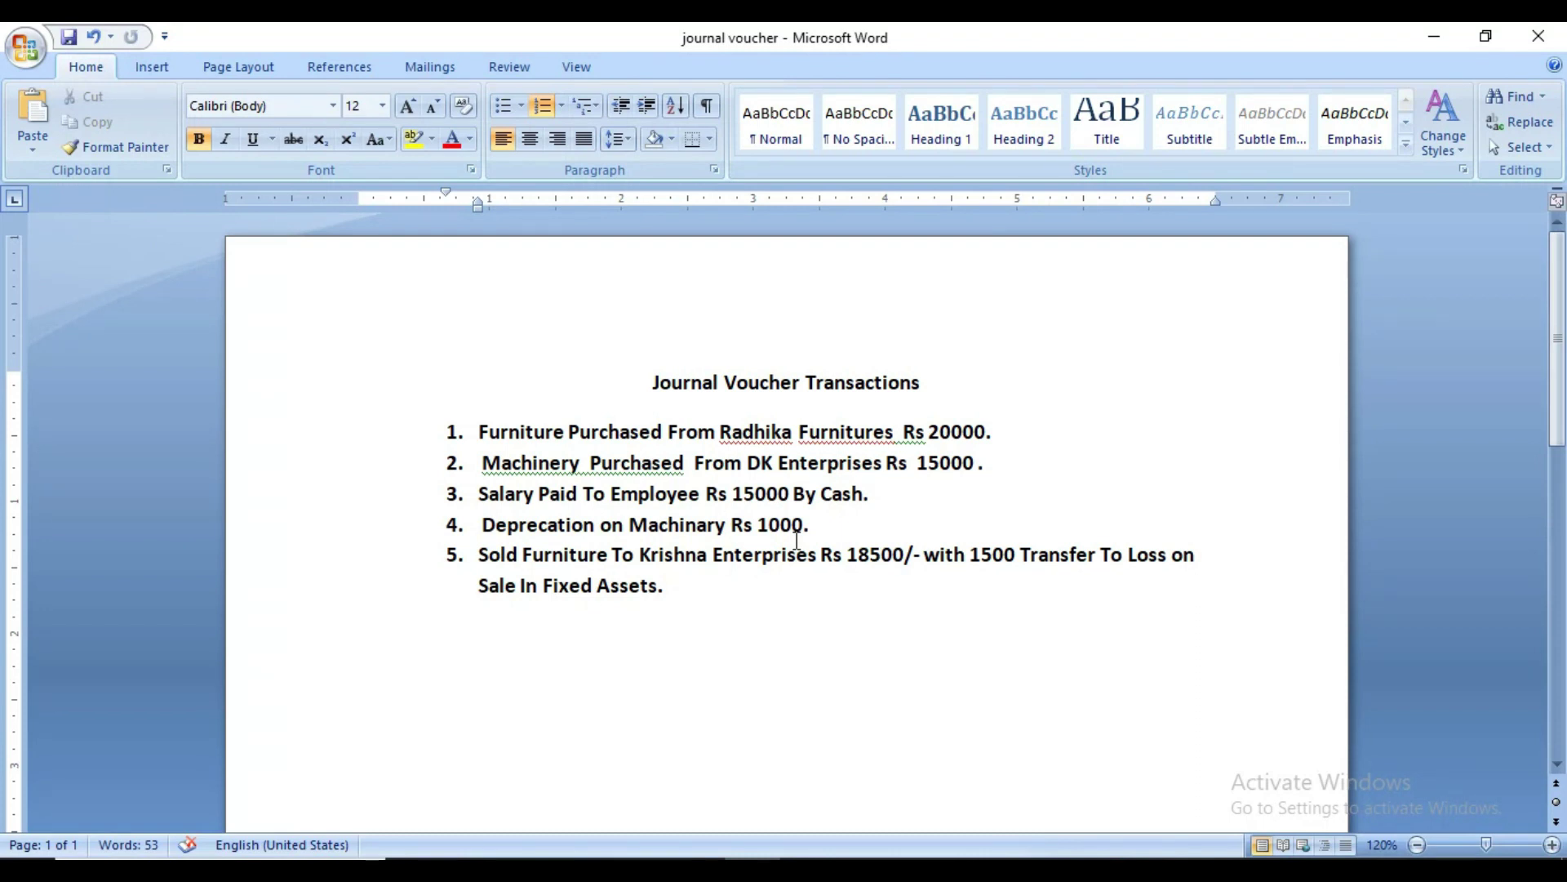
pyautogui.hotkey('alt', 'Tab')
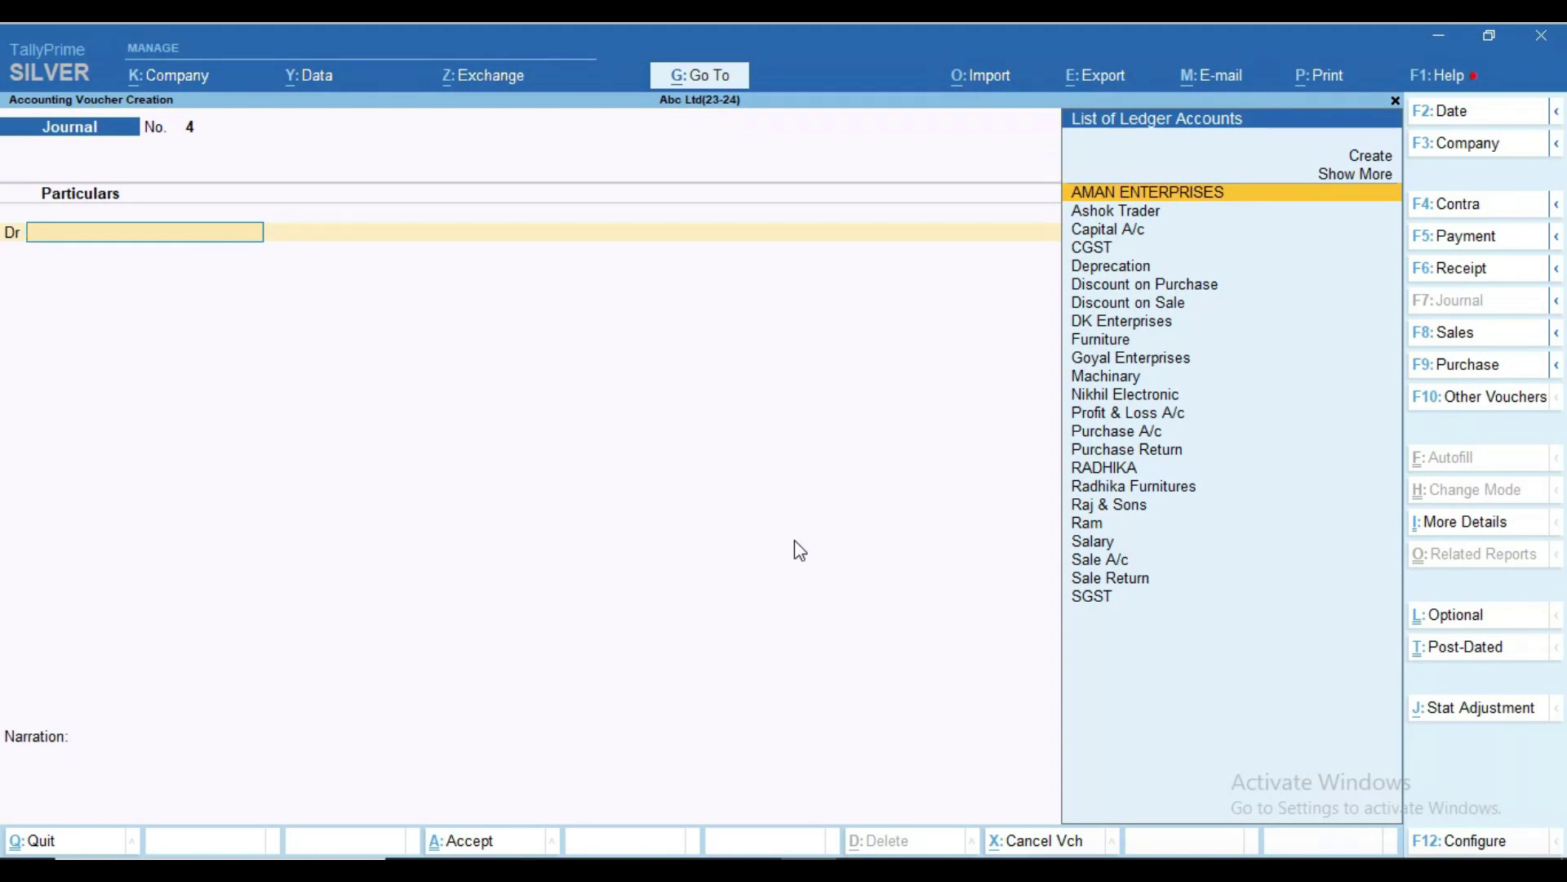
pyautogui.write('De')
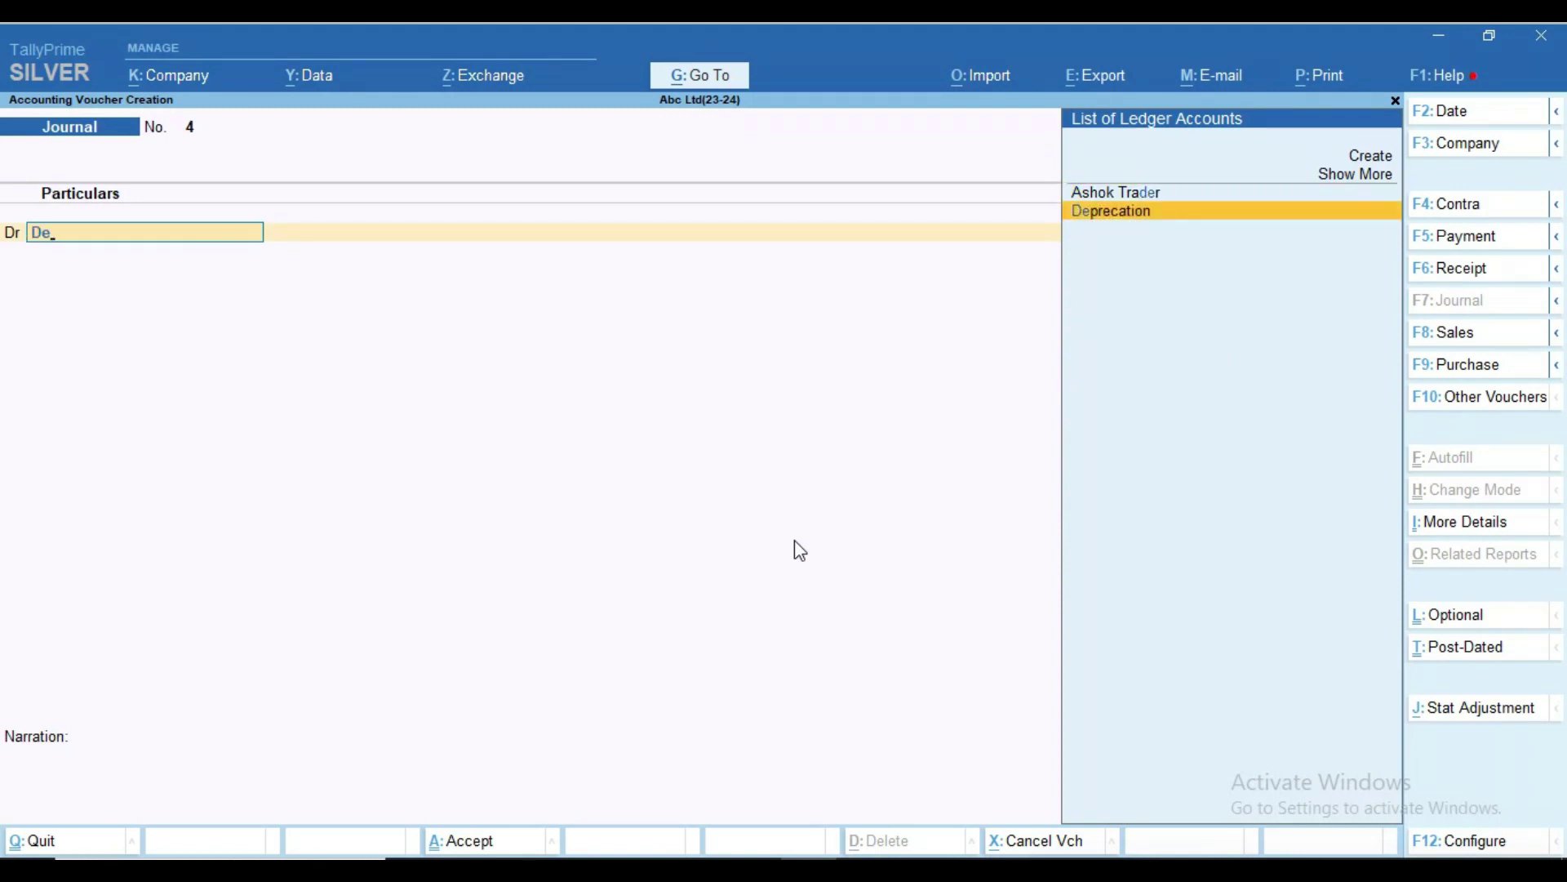
pyautogui.press('Return')
pyautogui.write('1,000')
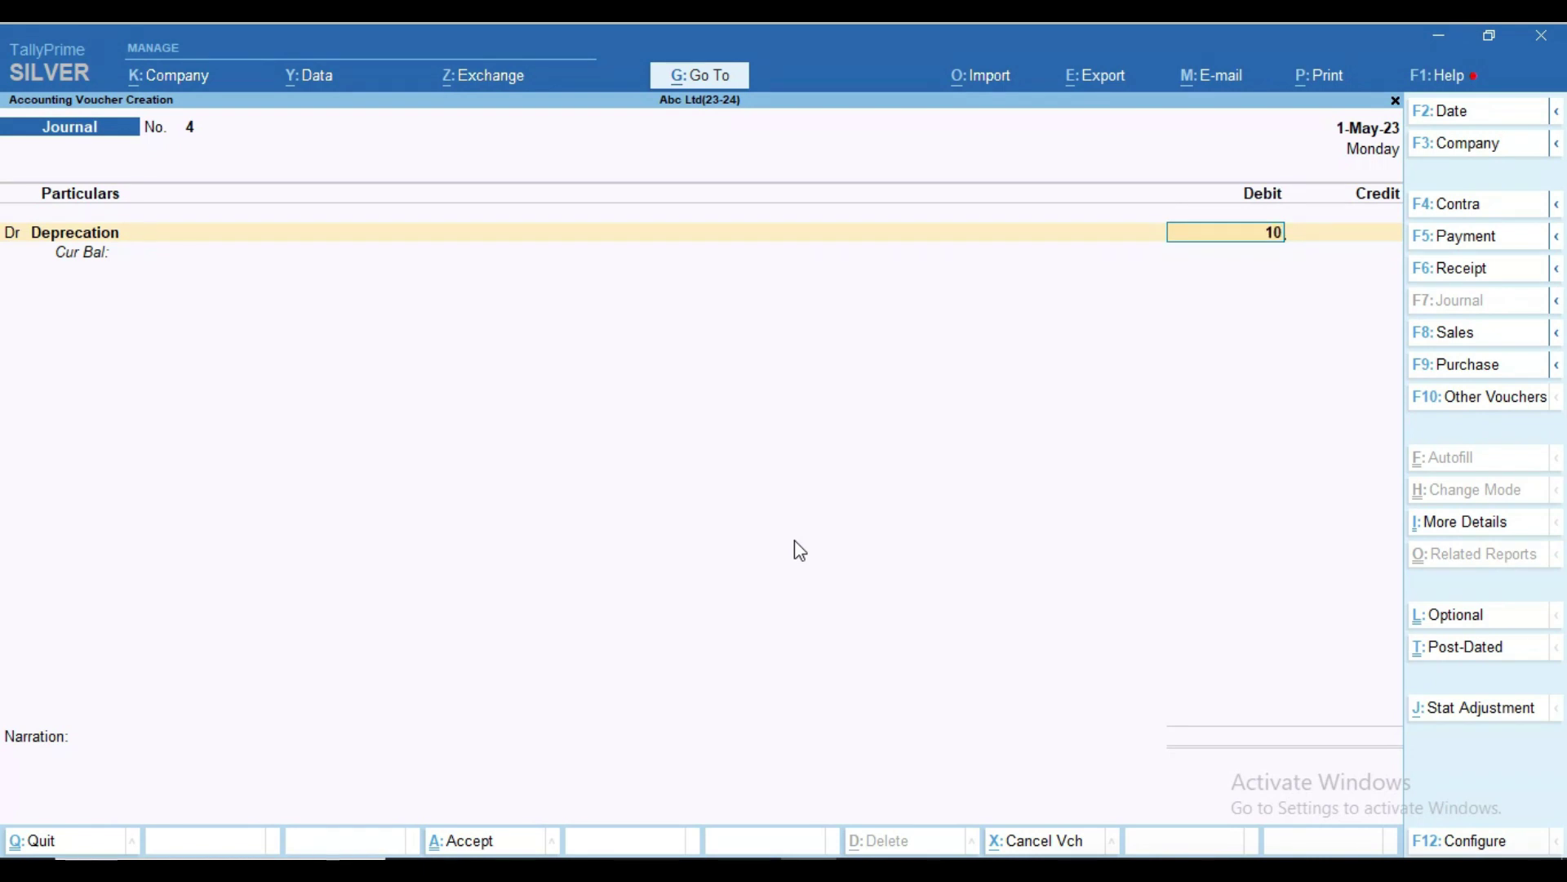
pyautogui.press('Return')
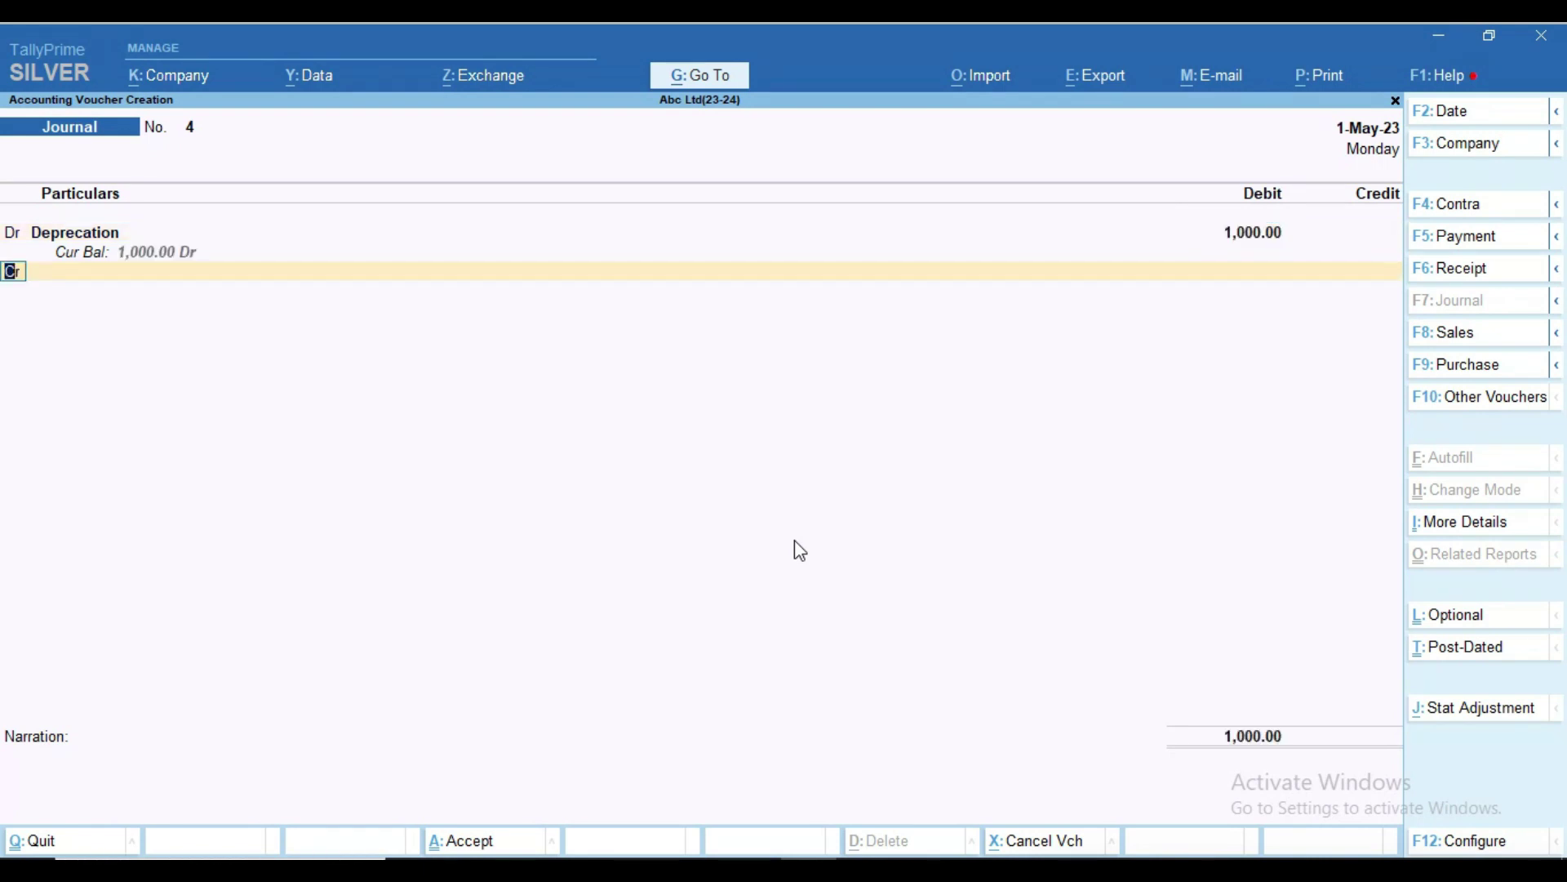
# Credit the Machinary ledger 1,000 and accept the depreciation voucher without a narration
pyautogui.press('Return')
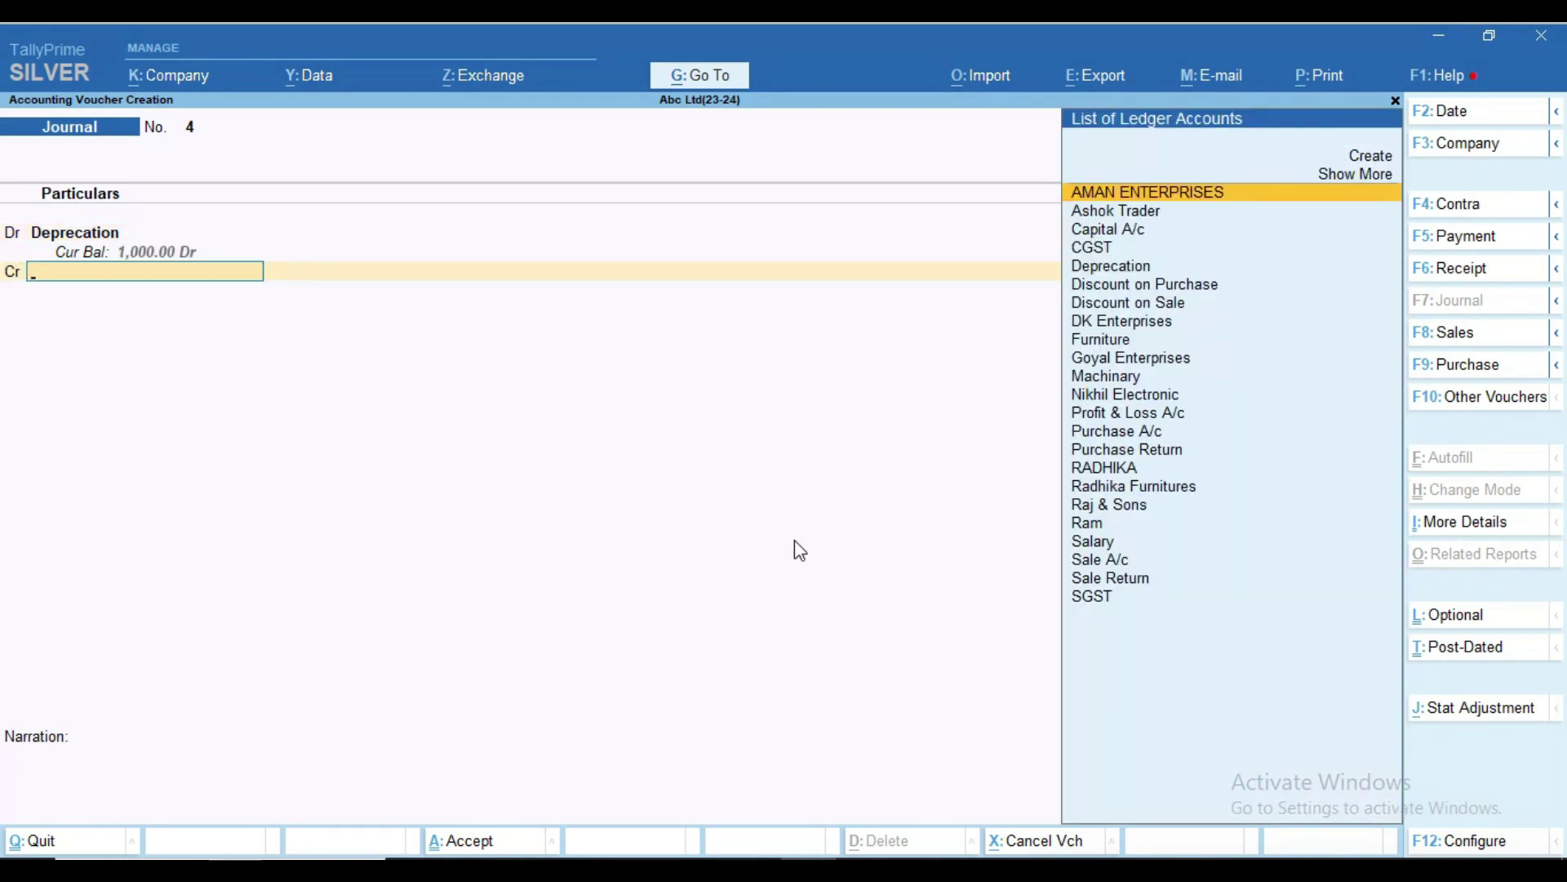
pyautogui.write('Mac')
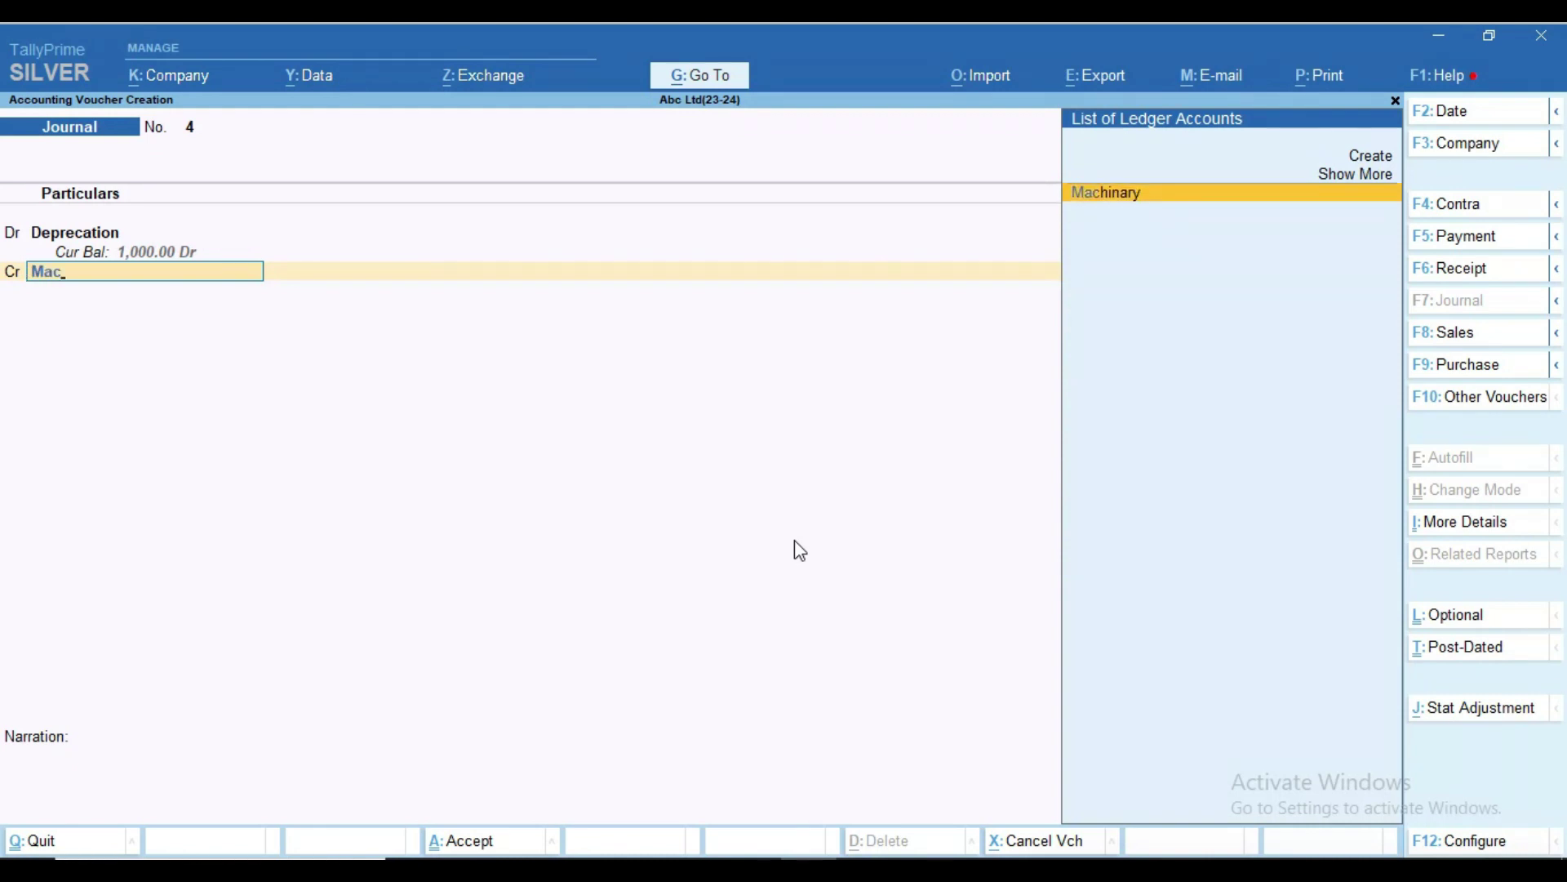
pyautogui.press('Return')
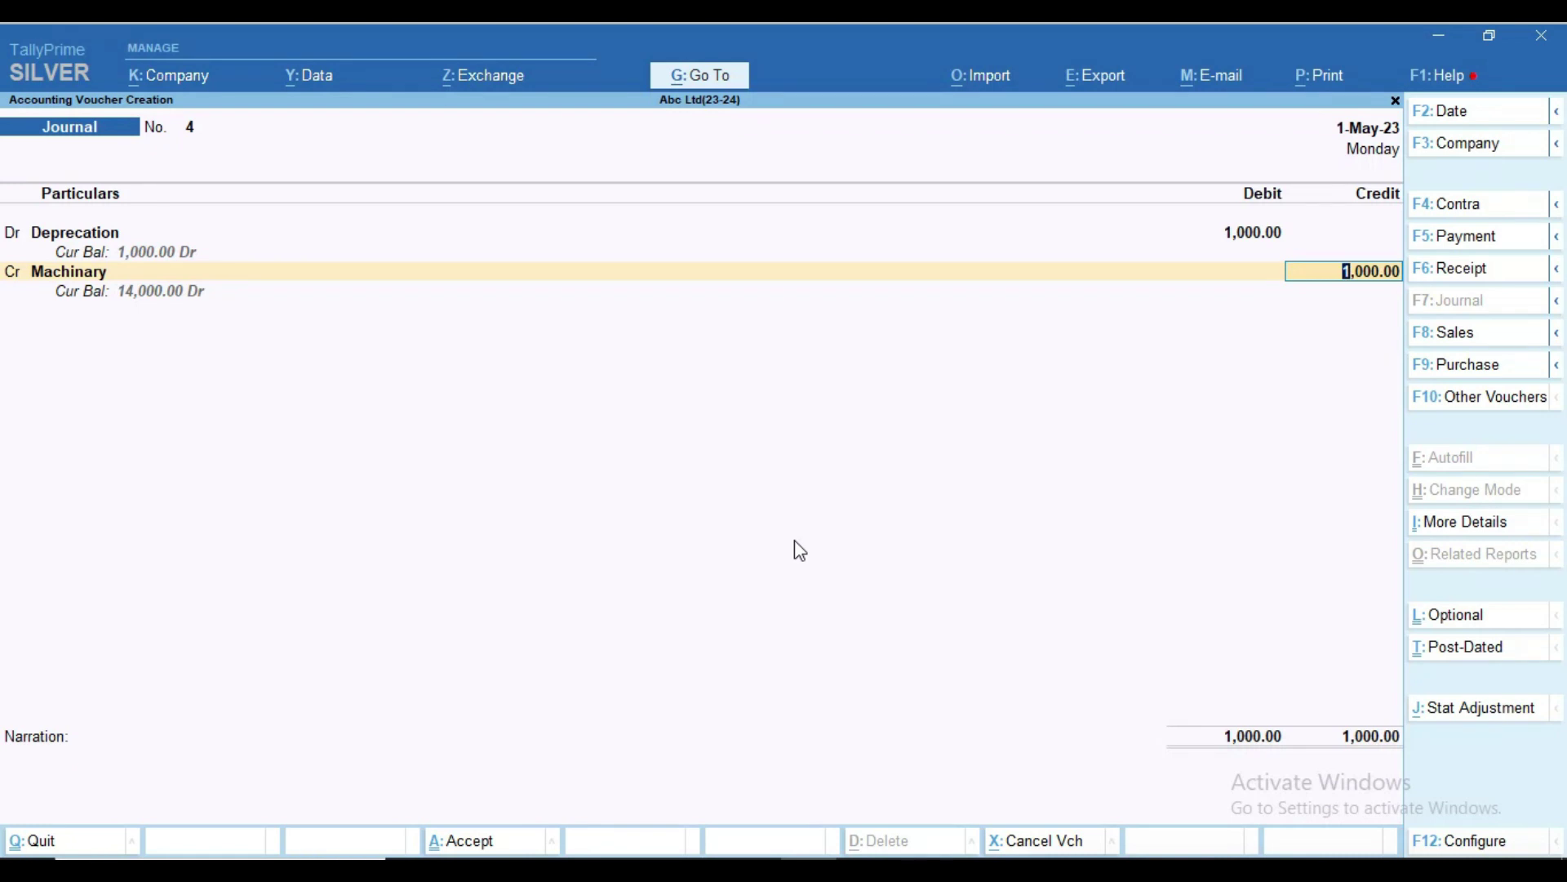
pyautogui.press('Return')
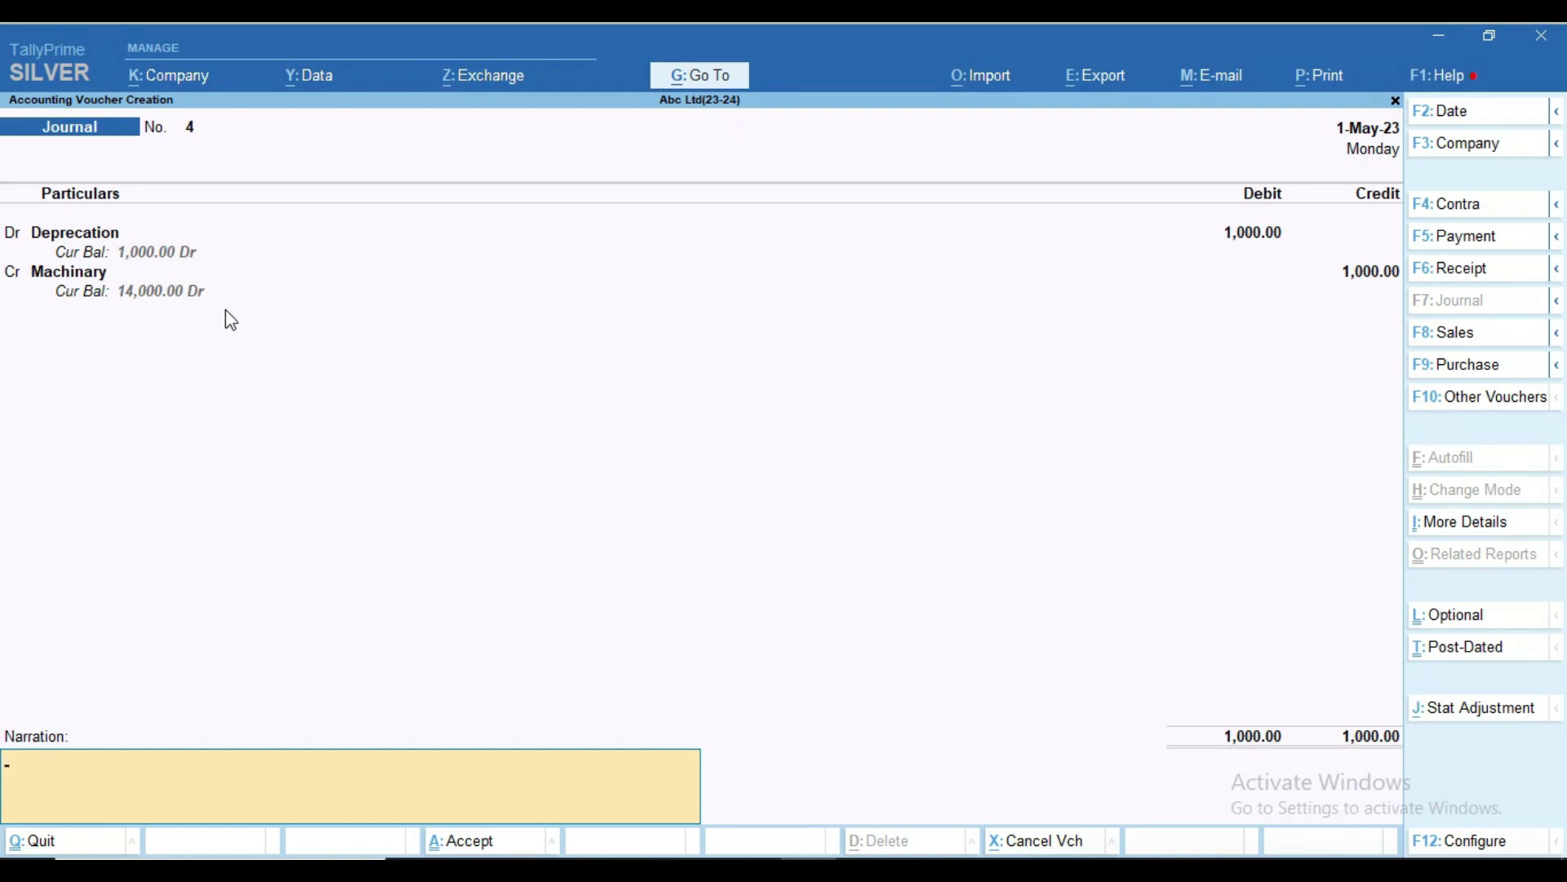
pyautogui.press('Return')
pyautogui.press('Return')
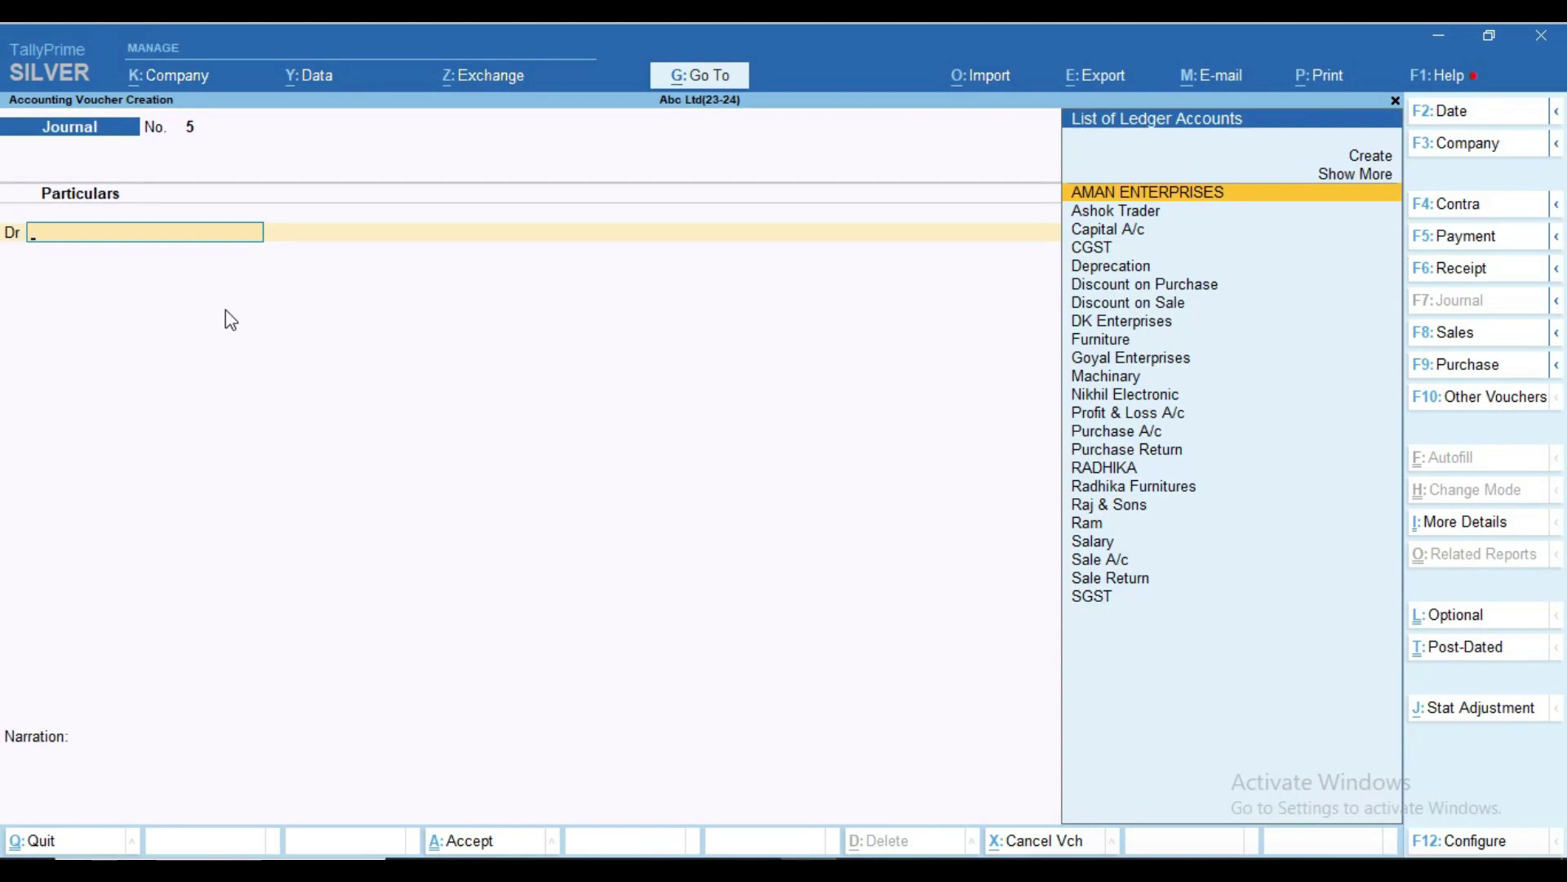
# Consult the fifth transaction in the Word list and start a new ledger named Krishna Enterprises from the debit line of journal voucher 5
pyautogui.hotkey('alt', 'Tab')
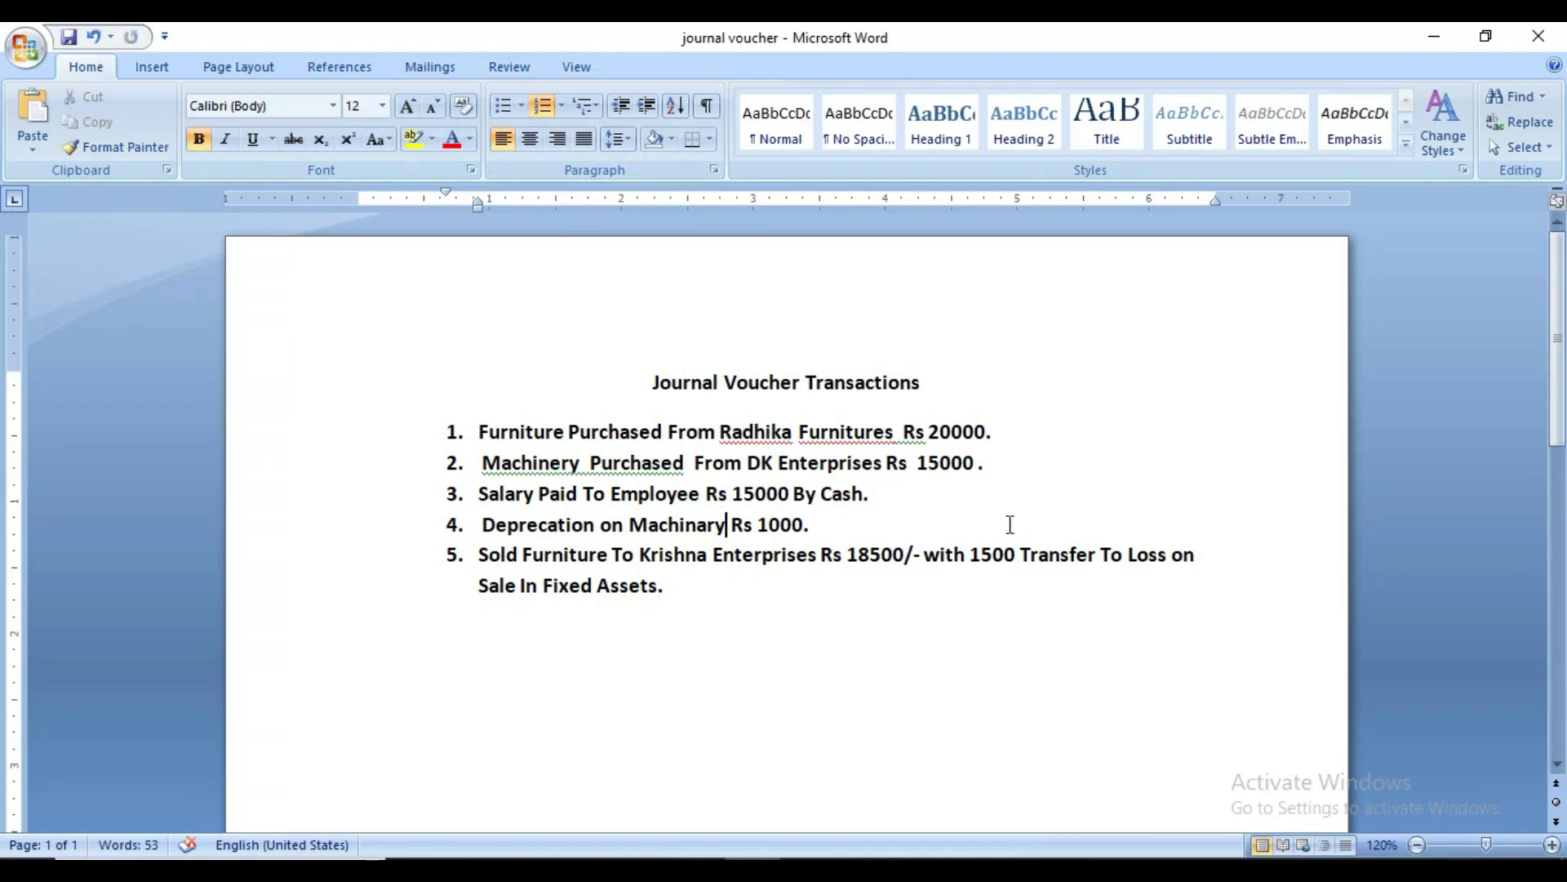
pyautogui.hotkey('alt', 'Tab')
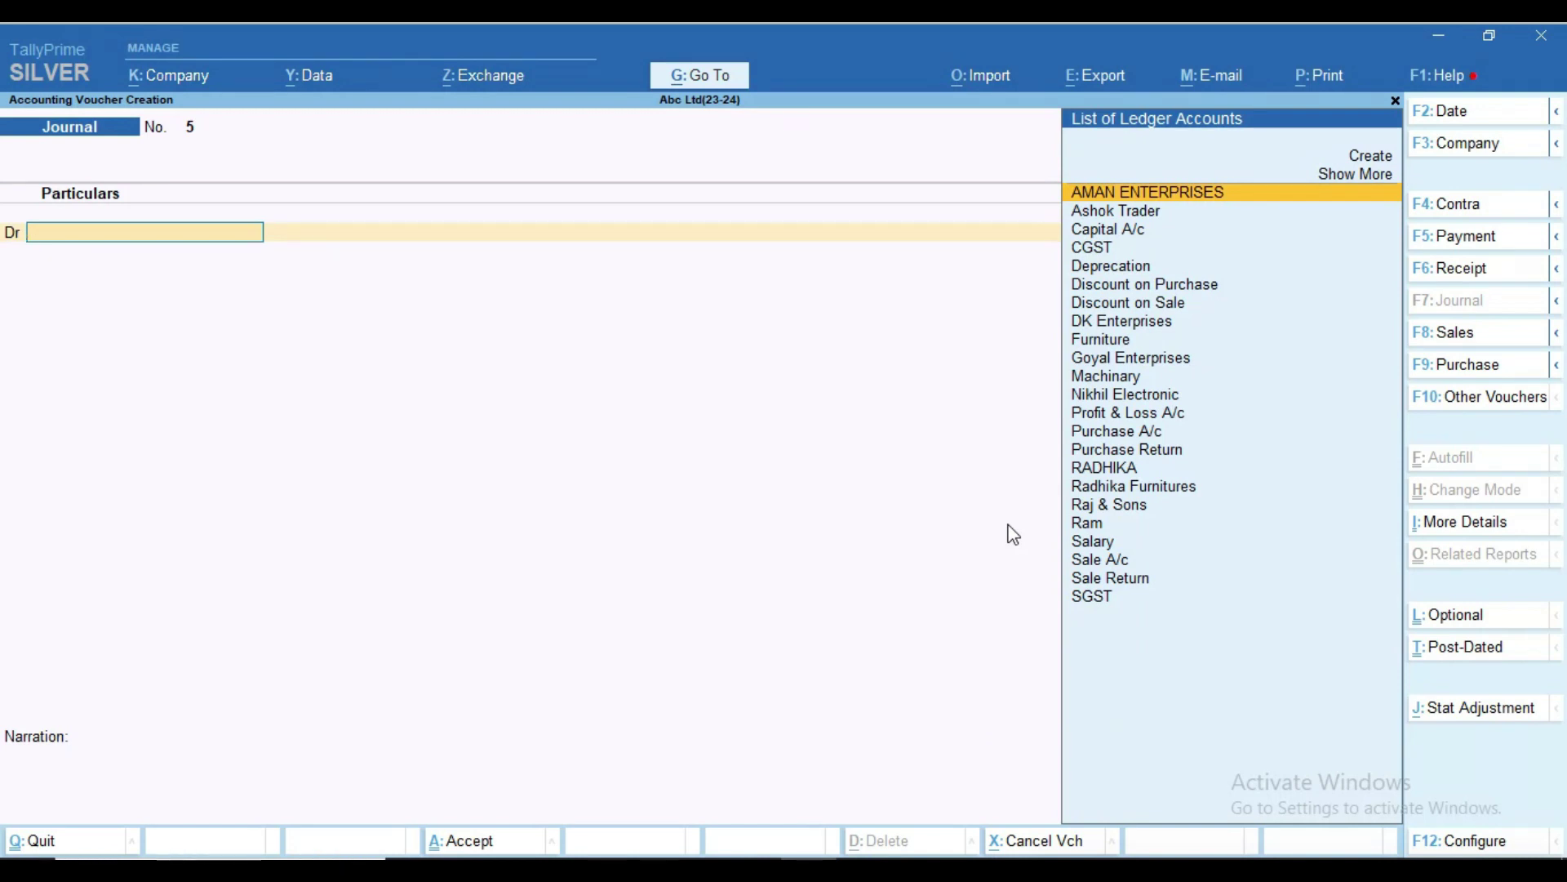
pyautogui.write('Ke')
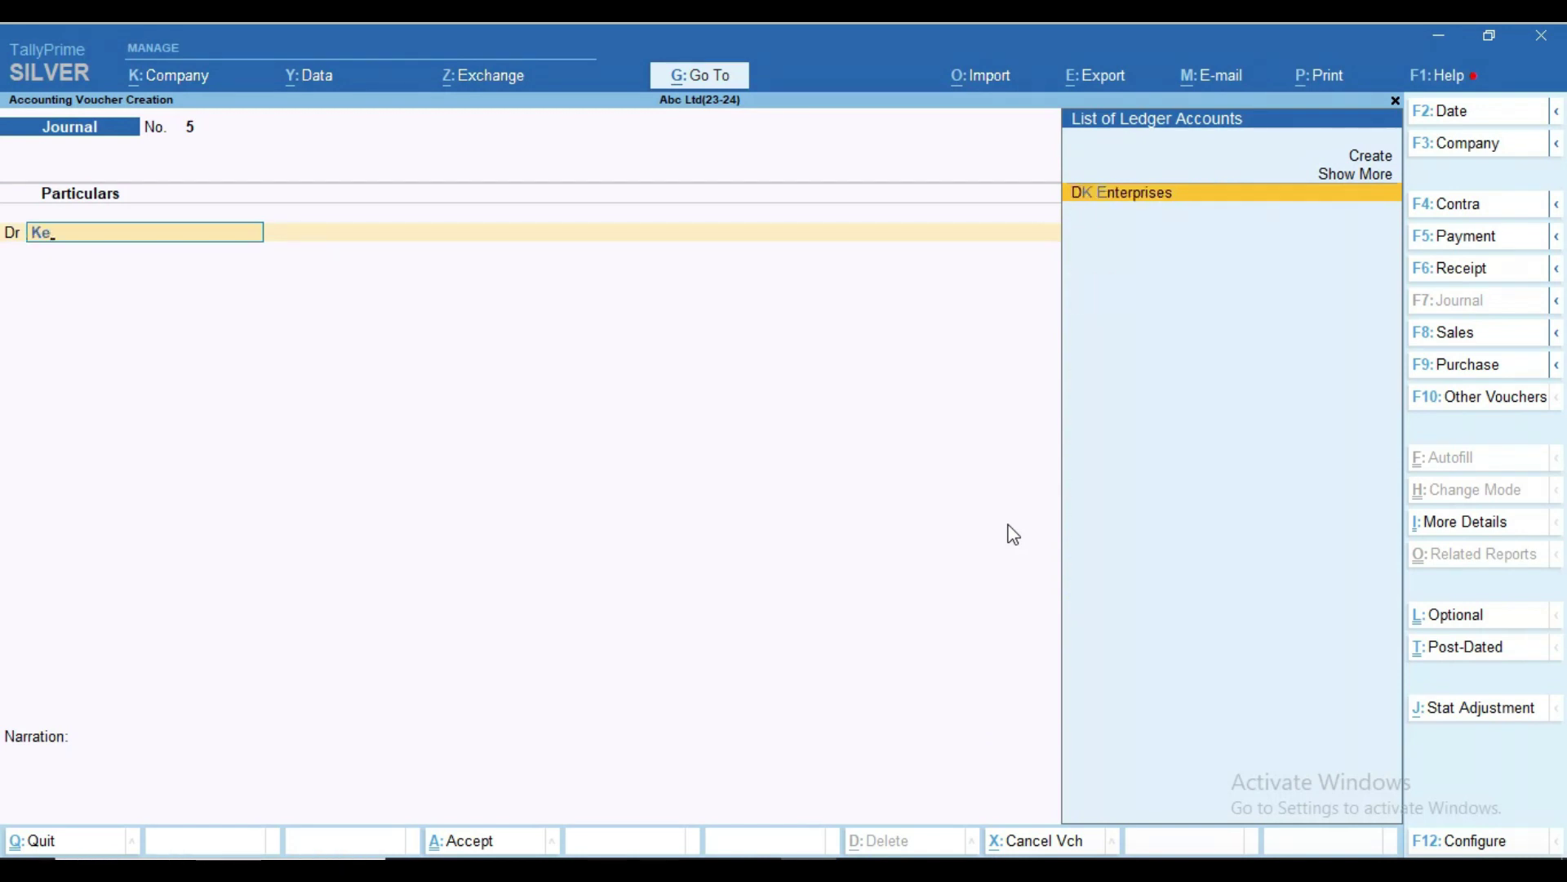
pyautogui.press('BackSpace')
pyautogui.press('BackSpace')
pyautogui.write('k')
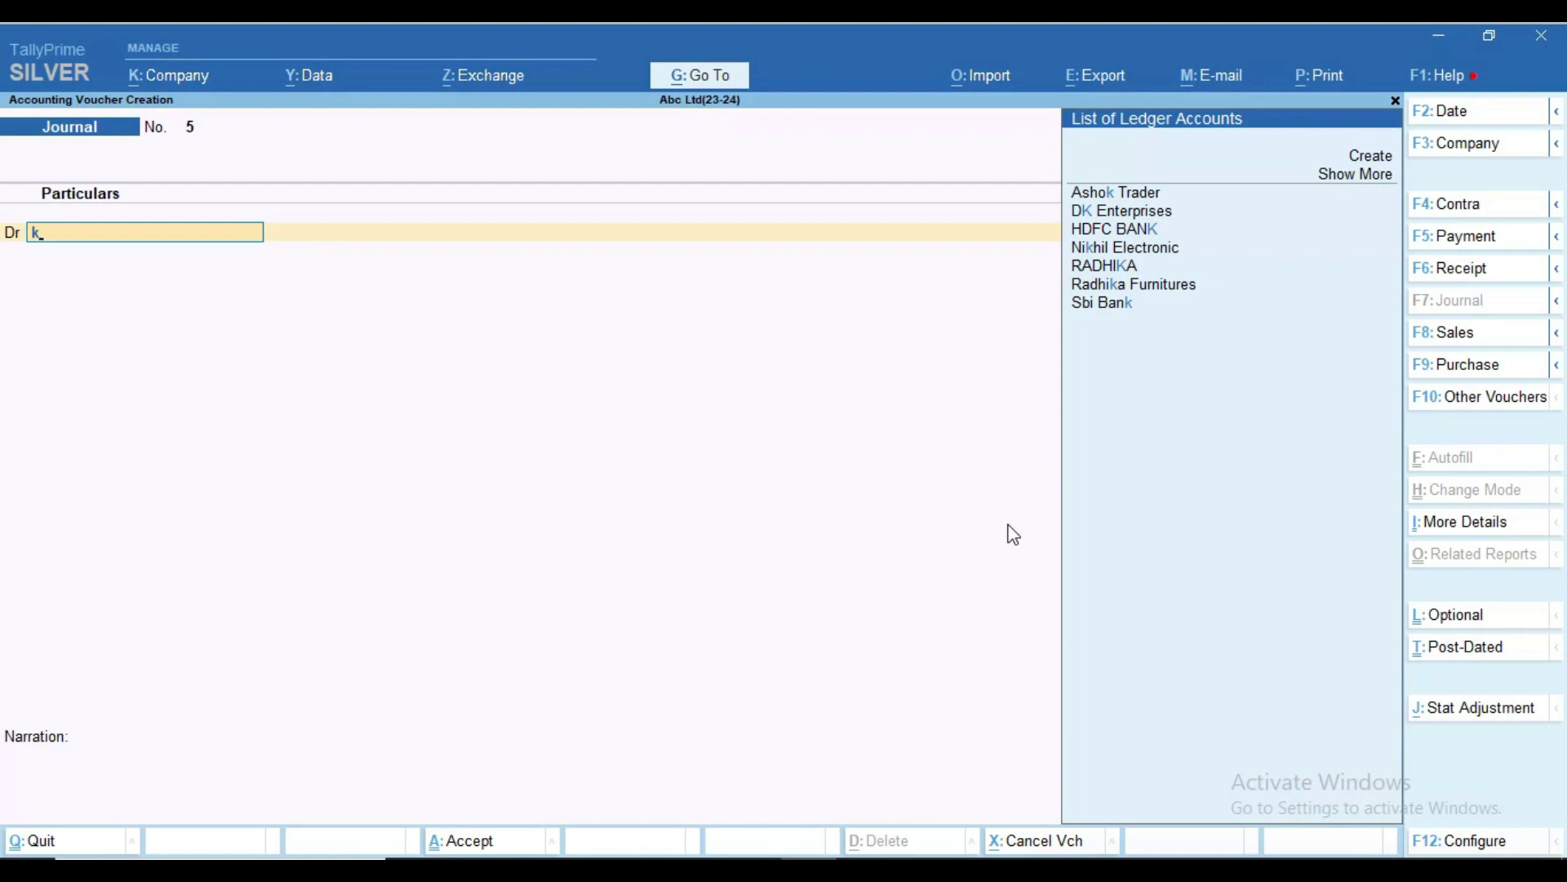
pyautogui.hotkey('alt', 'c')
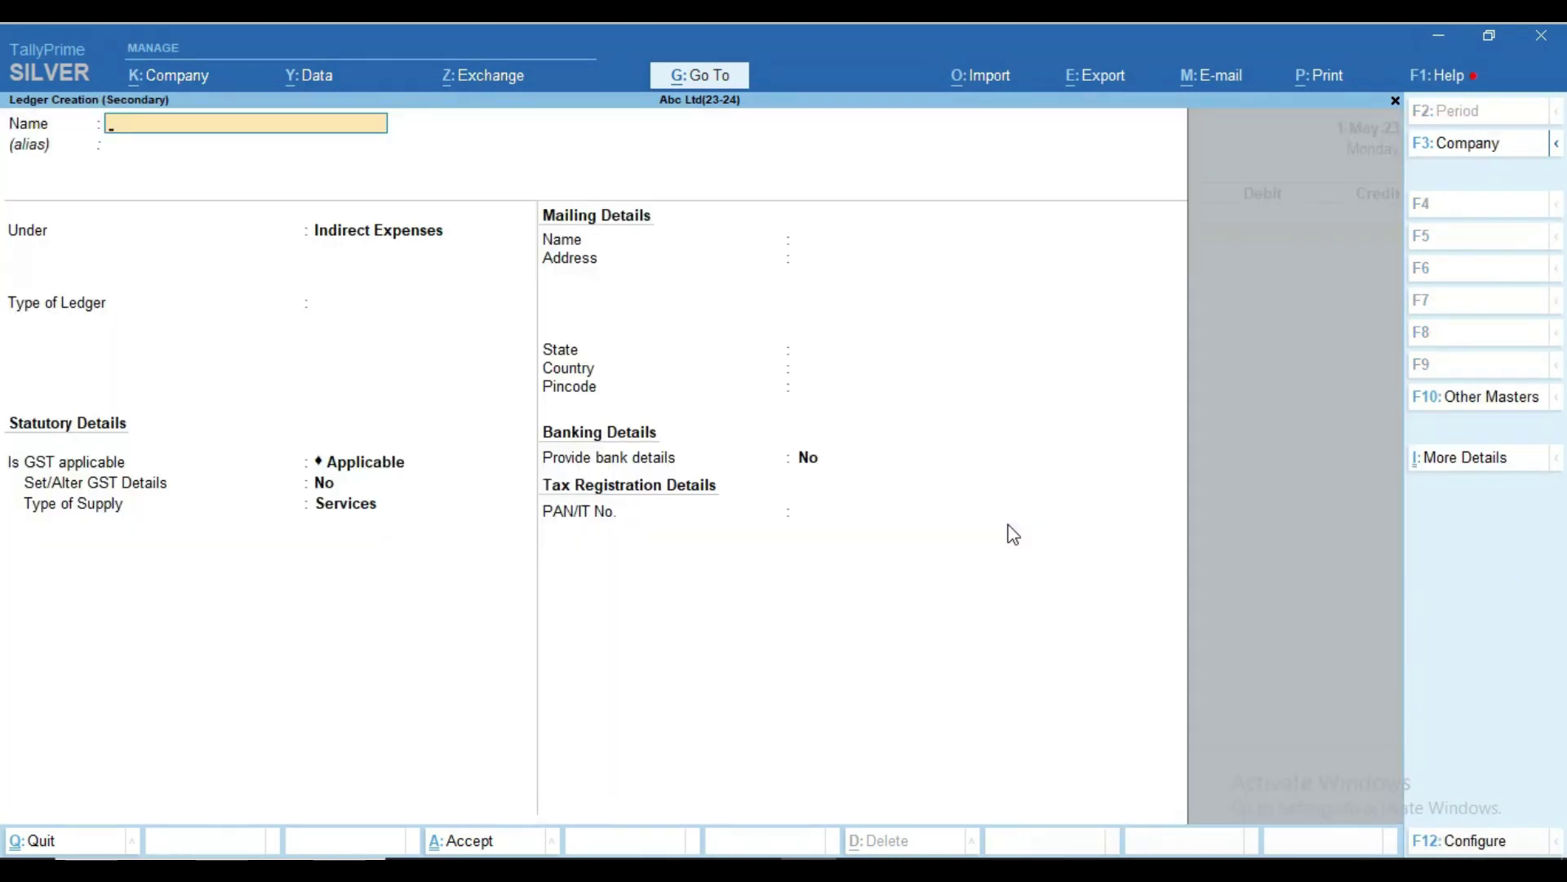
pyautogui.write('Krishna Enterprise')
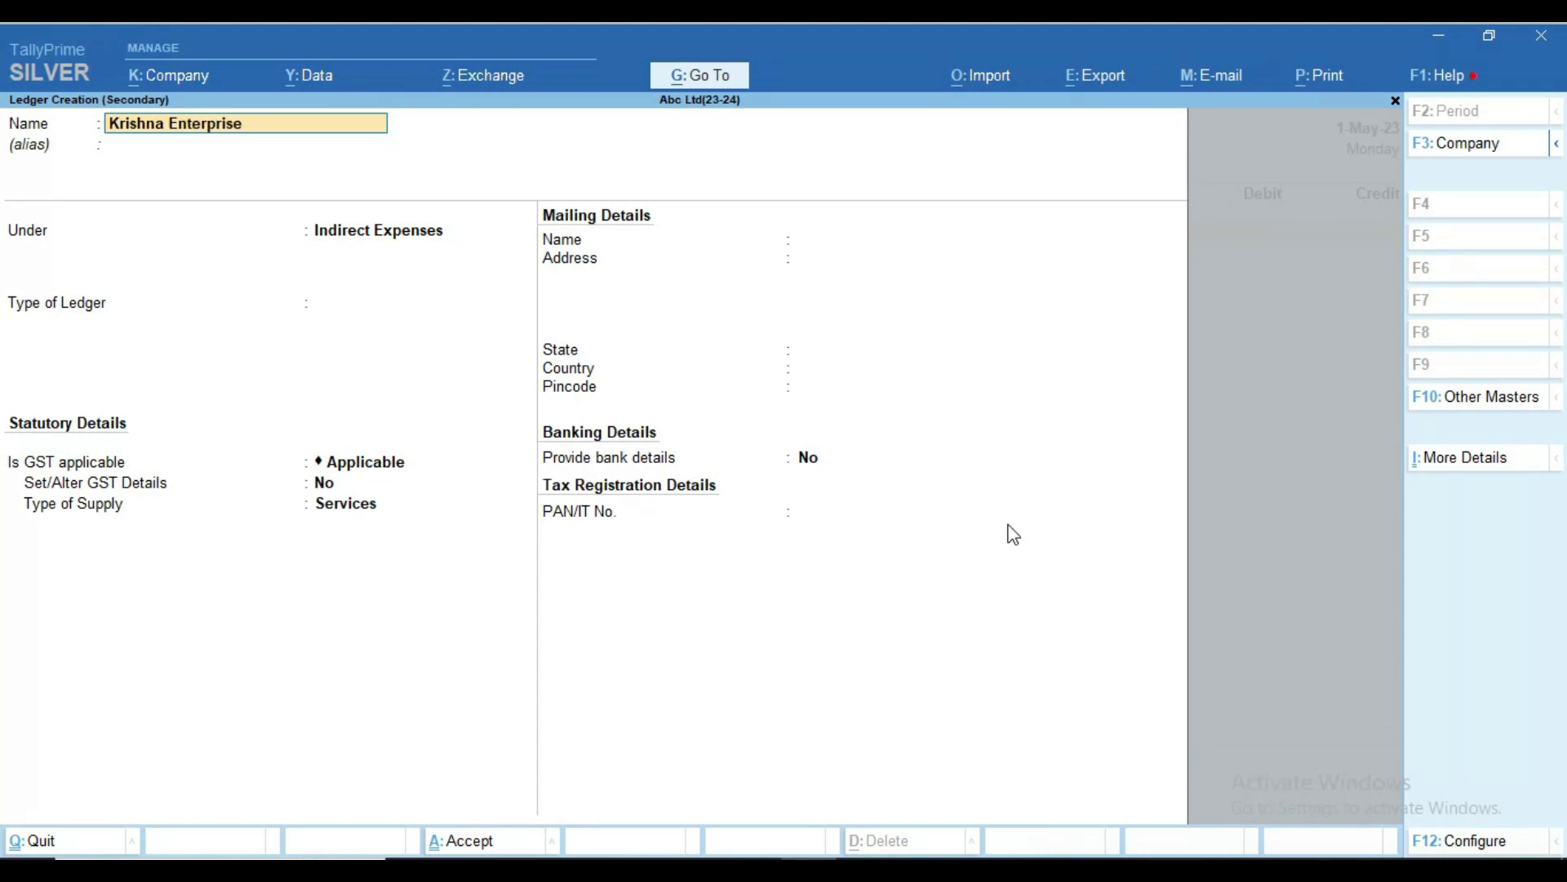
pyautogui.write('s')
pyautogui.press('Return')
pyautogui.press('Return')
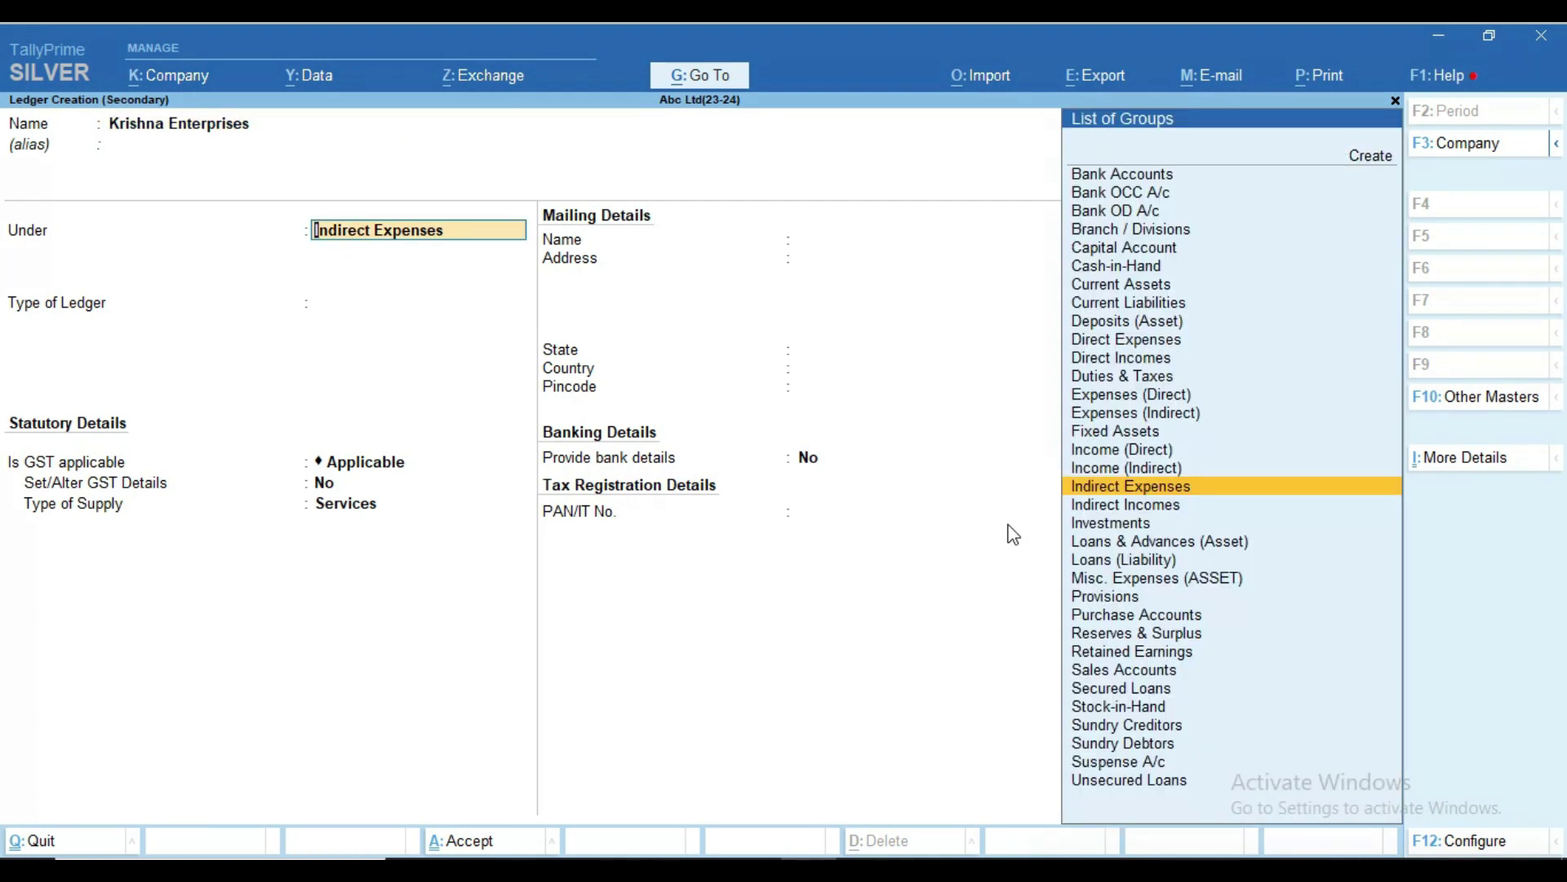
# Place the Krishna Enterprises ledger under Sundry Debtors without bill-by-bill balances and keep its default mailing name
pyautogui.write('Sun')
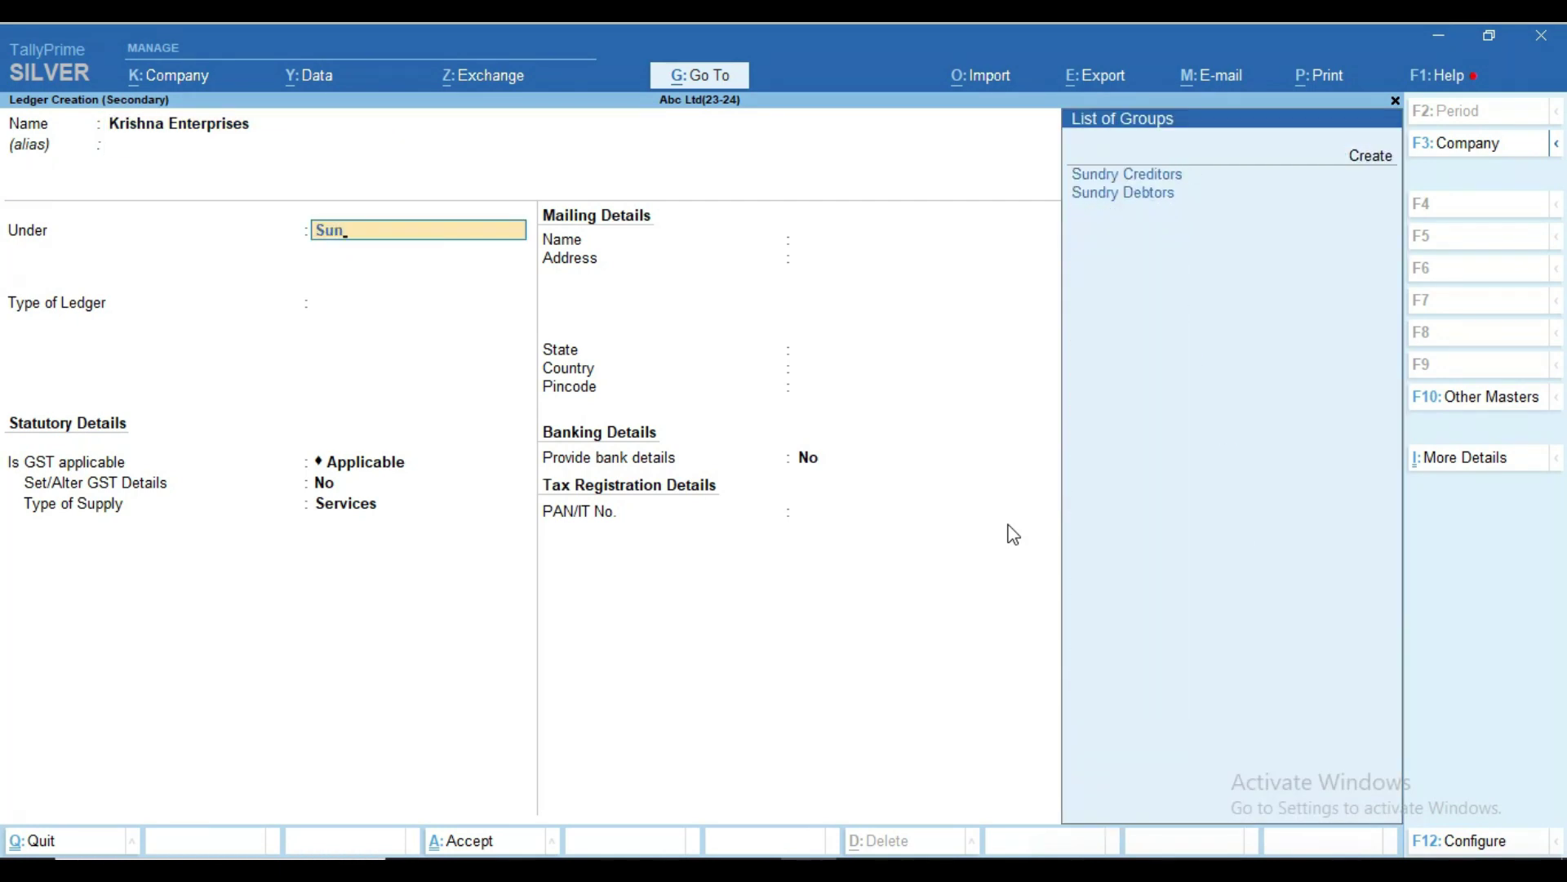
pyautogui.press('Down')
pyautogui.press('Return')
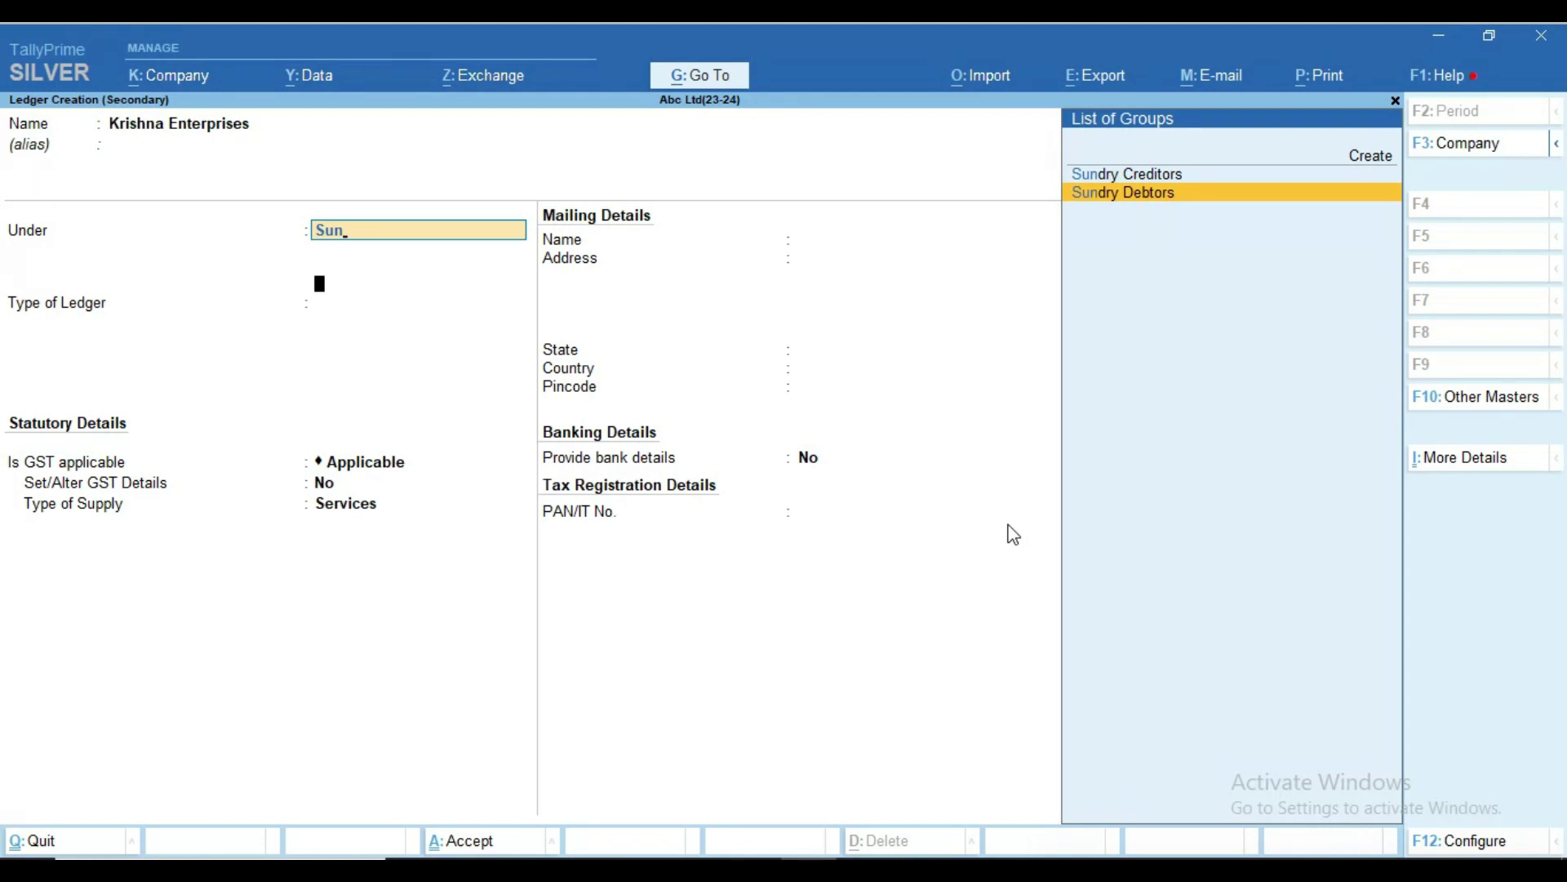
pyautogui.press('Return')
pyautogui.press('Return')
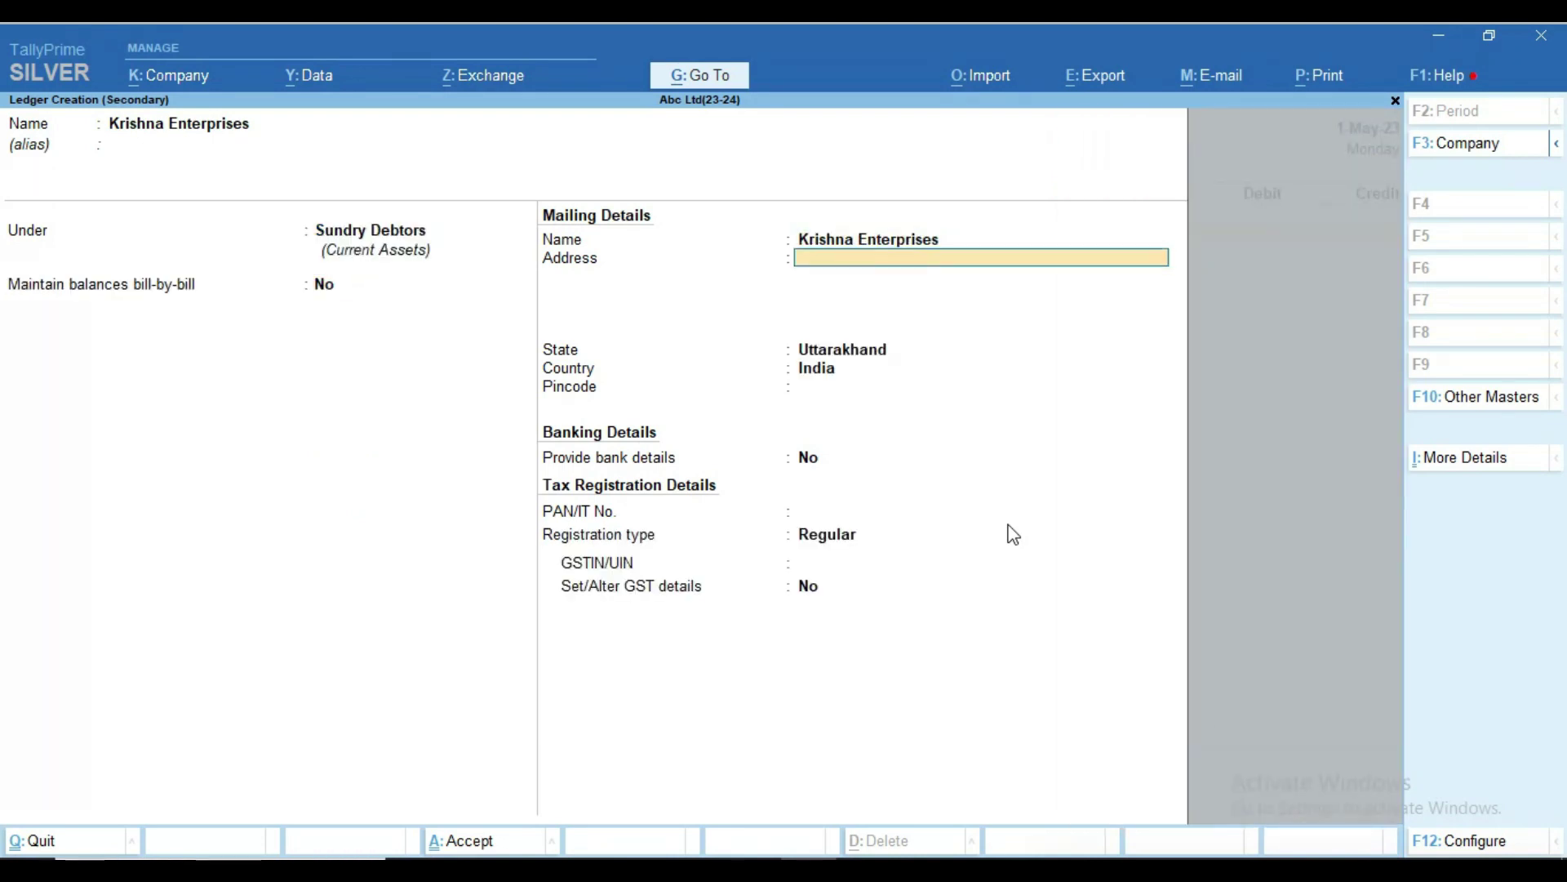
# Keep Uttarakhand and no bank details for Krishna Enterprises, set the registration type to Unregistered, and save the ledger
pyautogui.press('Return')
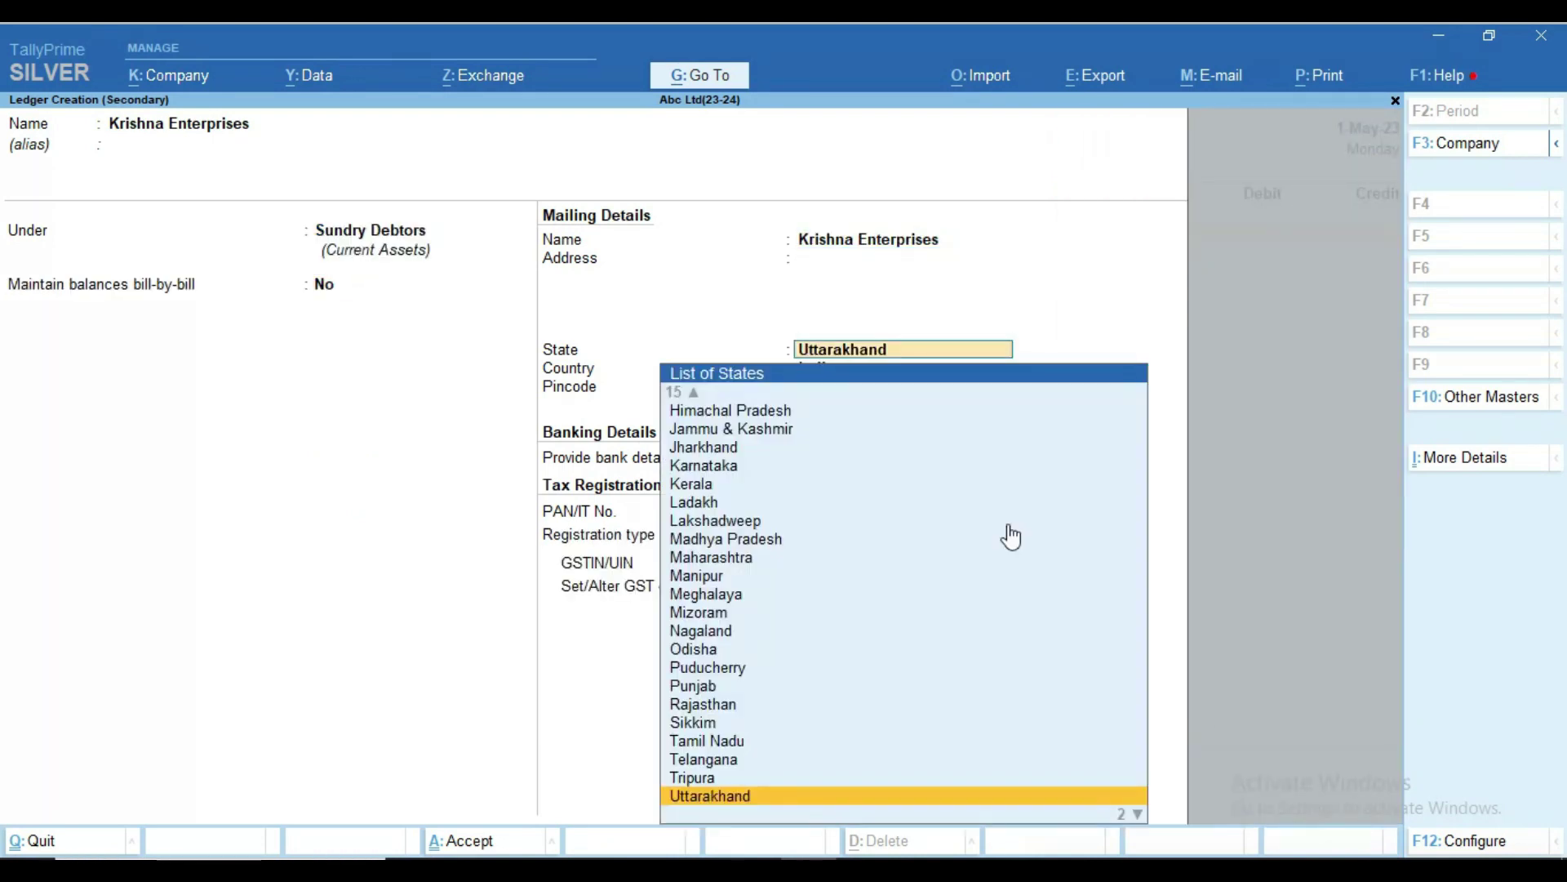
pyautogui.press('Return')
pyautogui.press('Return')
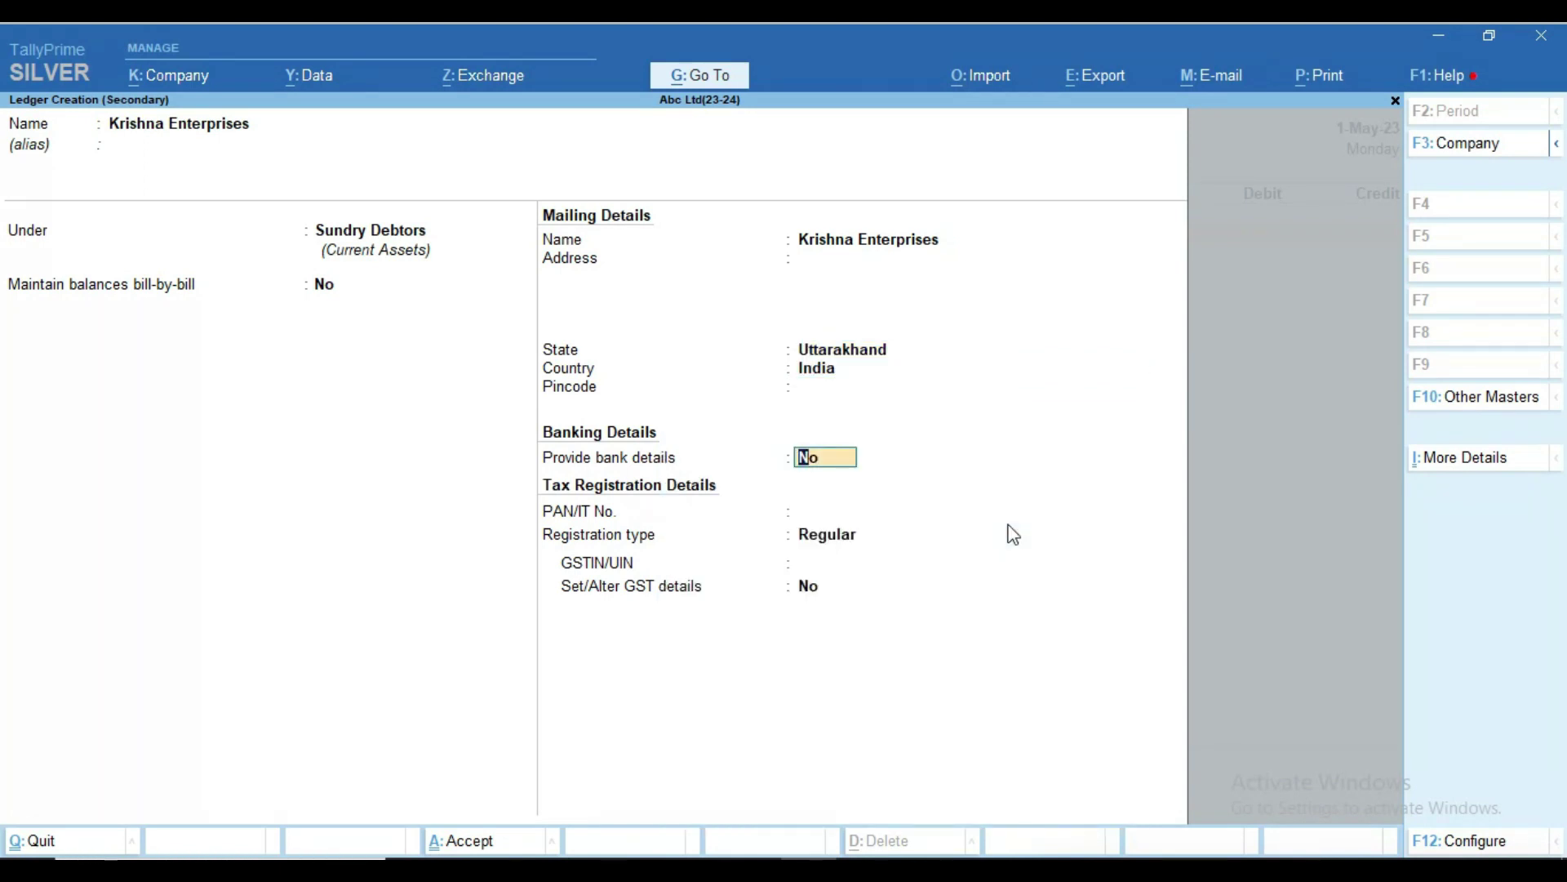
pyautogui.press('Return')
pyautogui.press('Return')
pyautogui.press('Down')
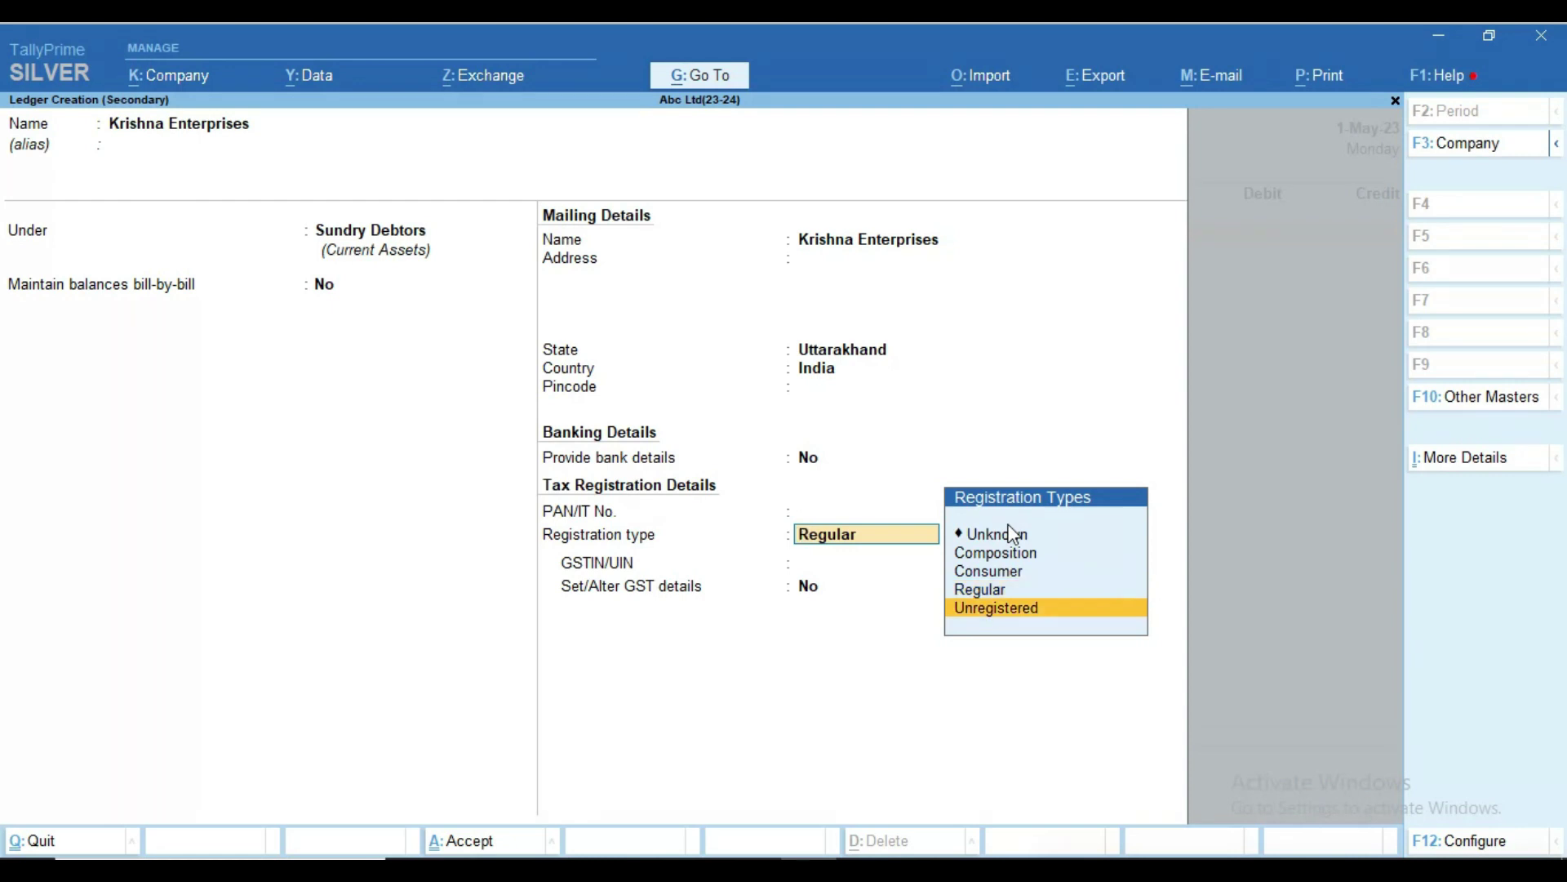
pyautogui.press('Return')
pyautogui.press('Return')
pyautogui.press('Return')
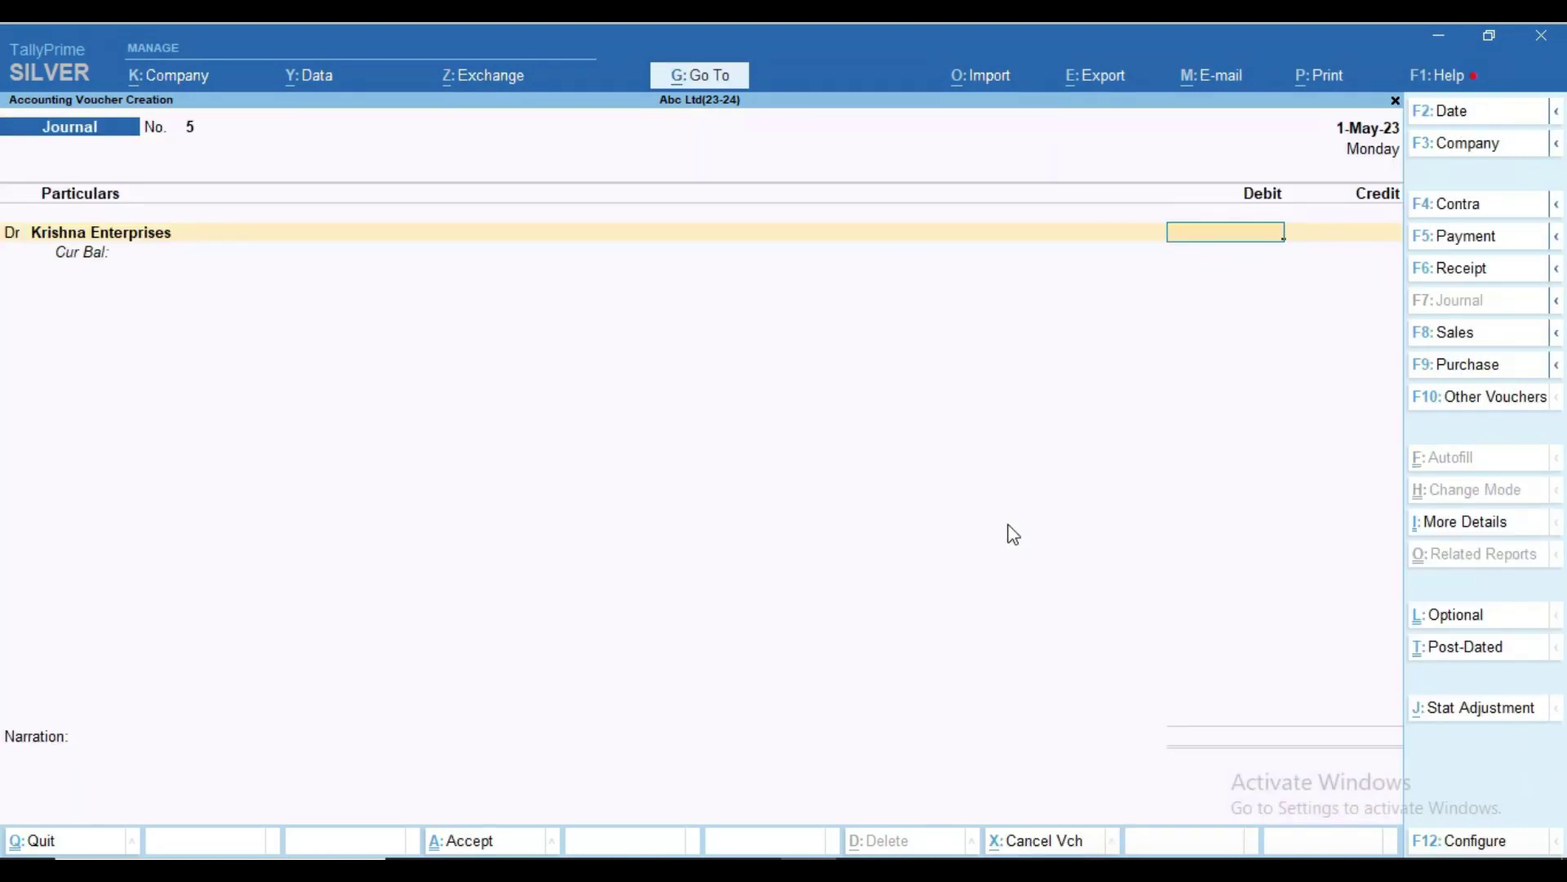
# Check the sale amount in the Word list and debit Krishna Enterprises 18,500 in journal voucher 5
pyautogui.hotkey('alt', 'Tab')
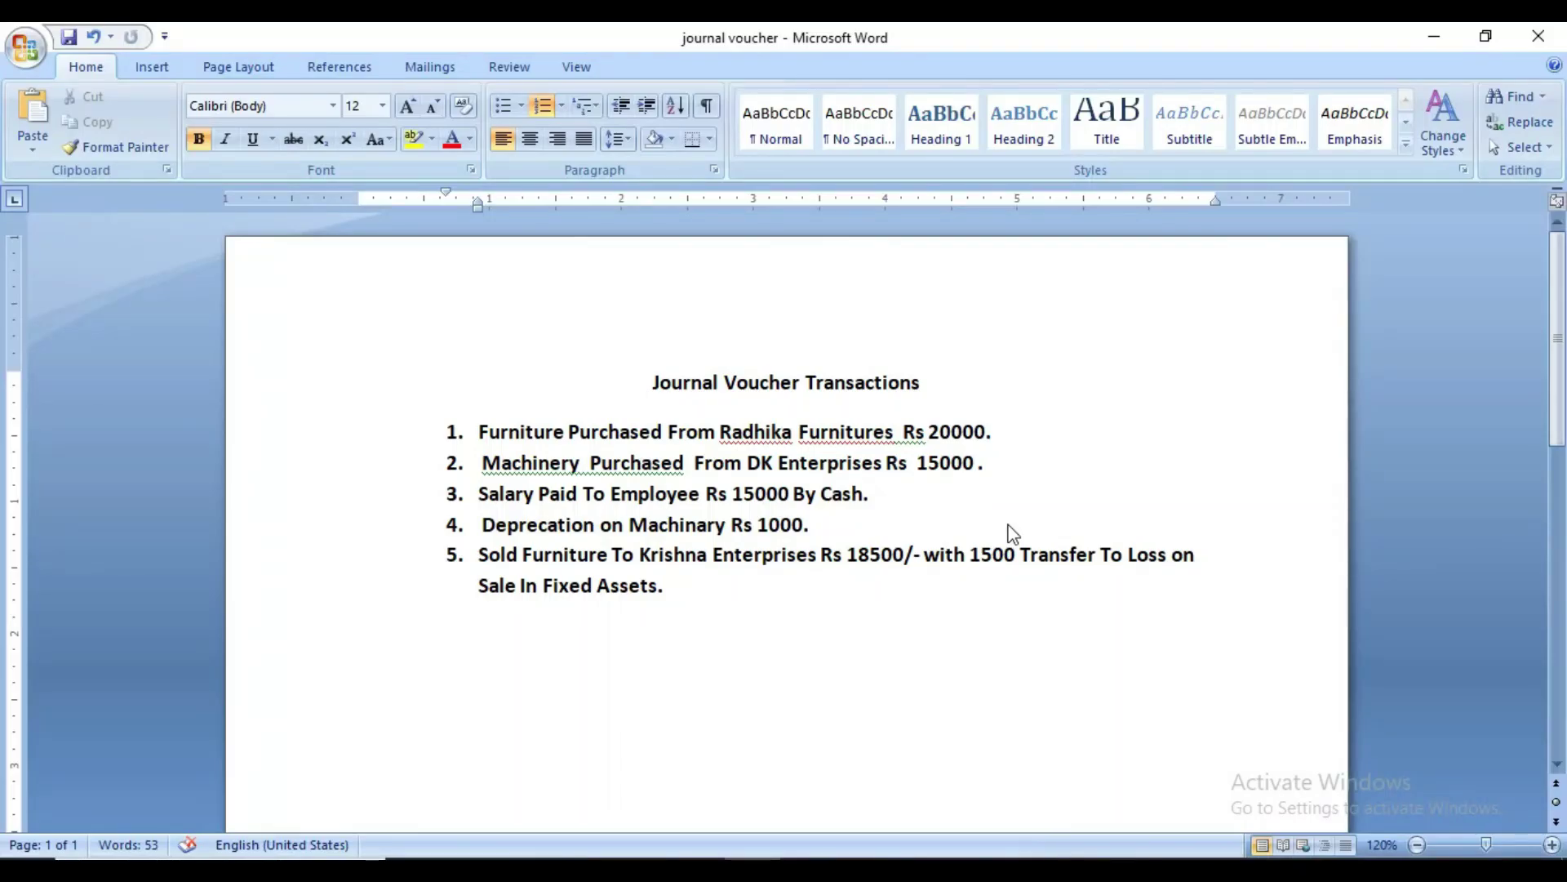
pyautogui.hotkey('alt', 'Tab')
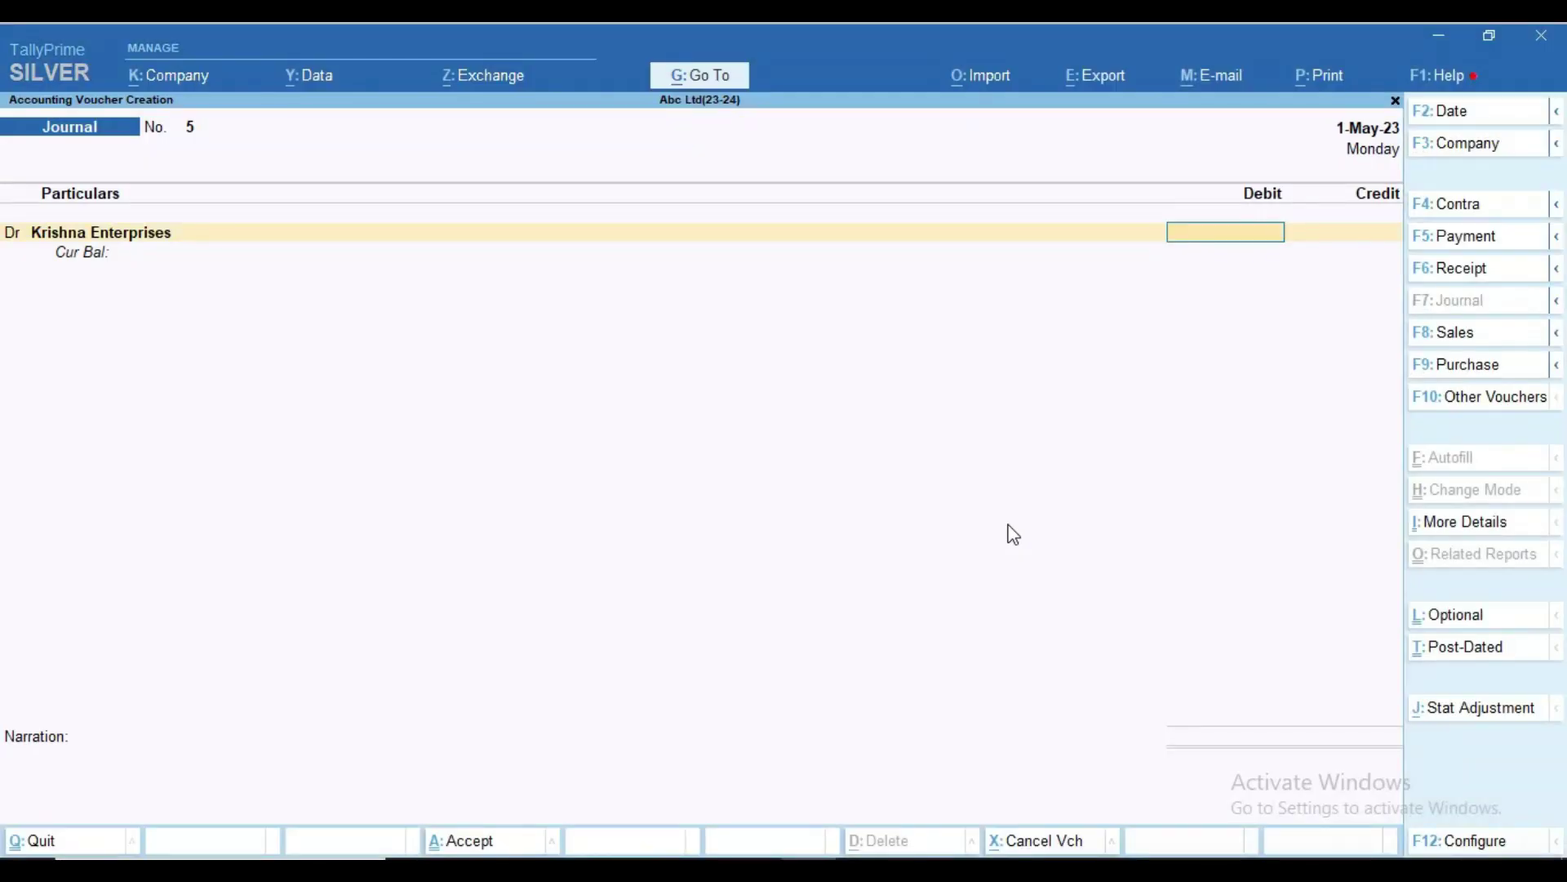
pyautogui.write('18500')
pyautogui.press('Return')
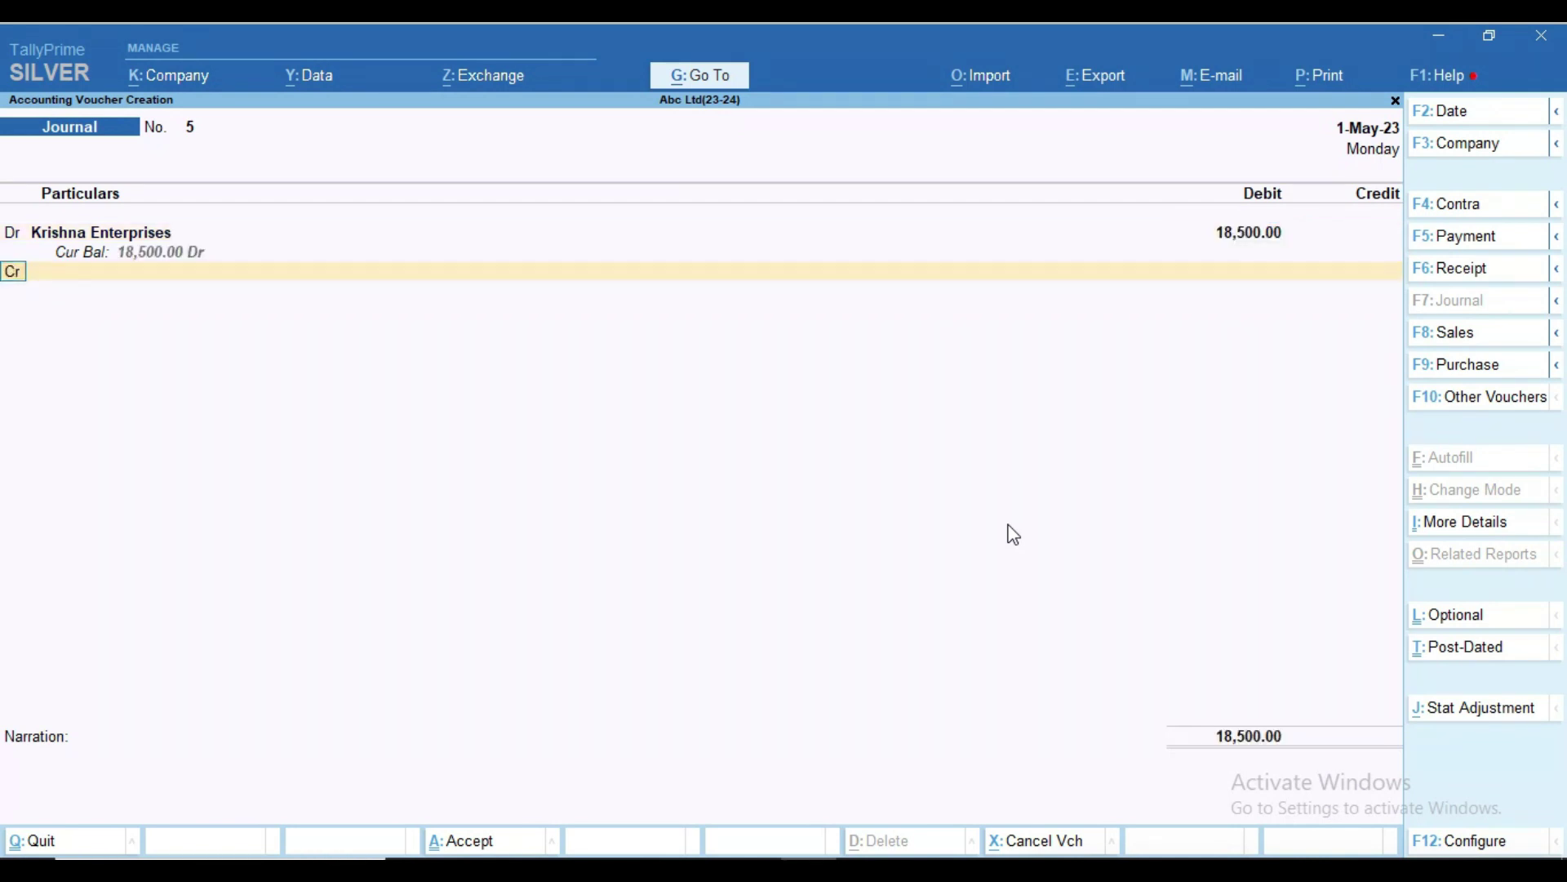
# Add a second debit line and start a new ledger for it named Loss on Sale of Fixed Assets
pyautogui.write('d')
pyautogui.press('Return')
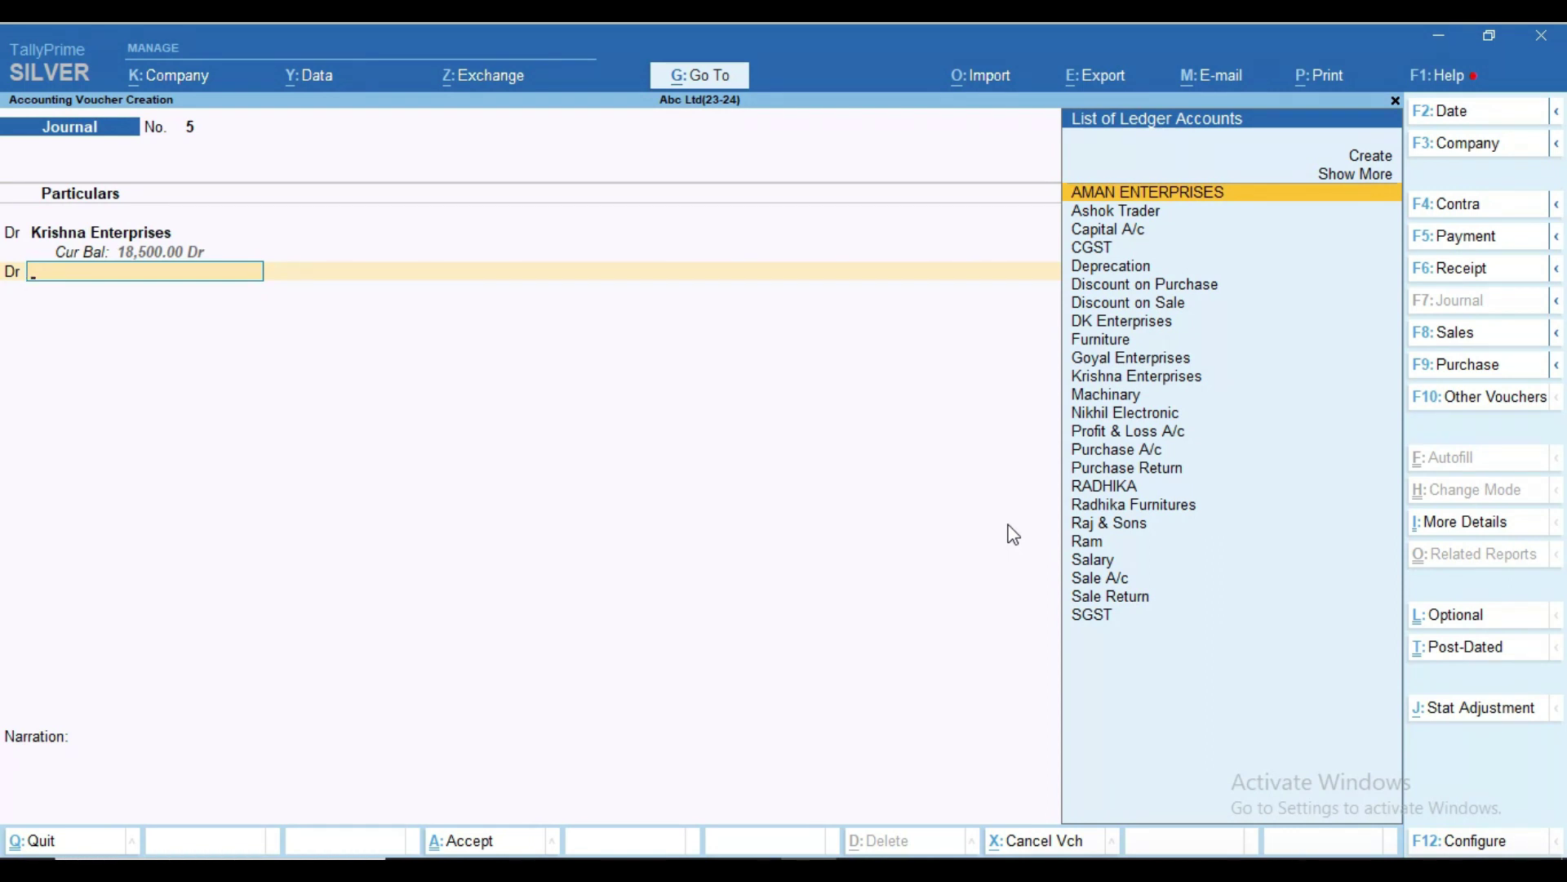
pyautogui.write('Lo')
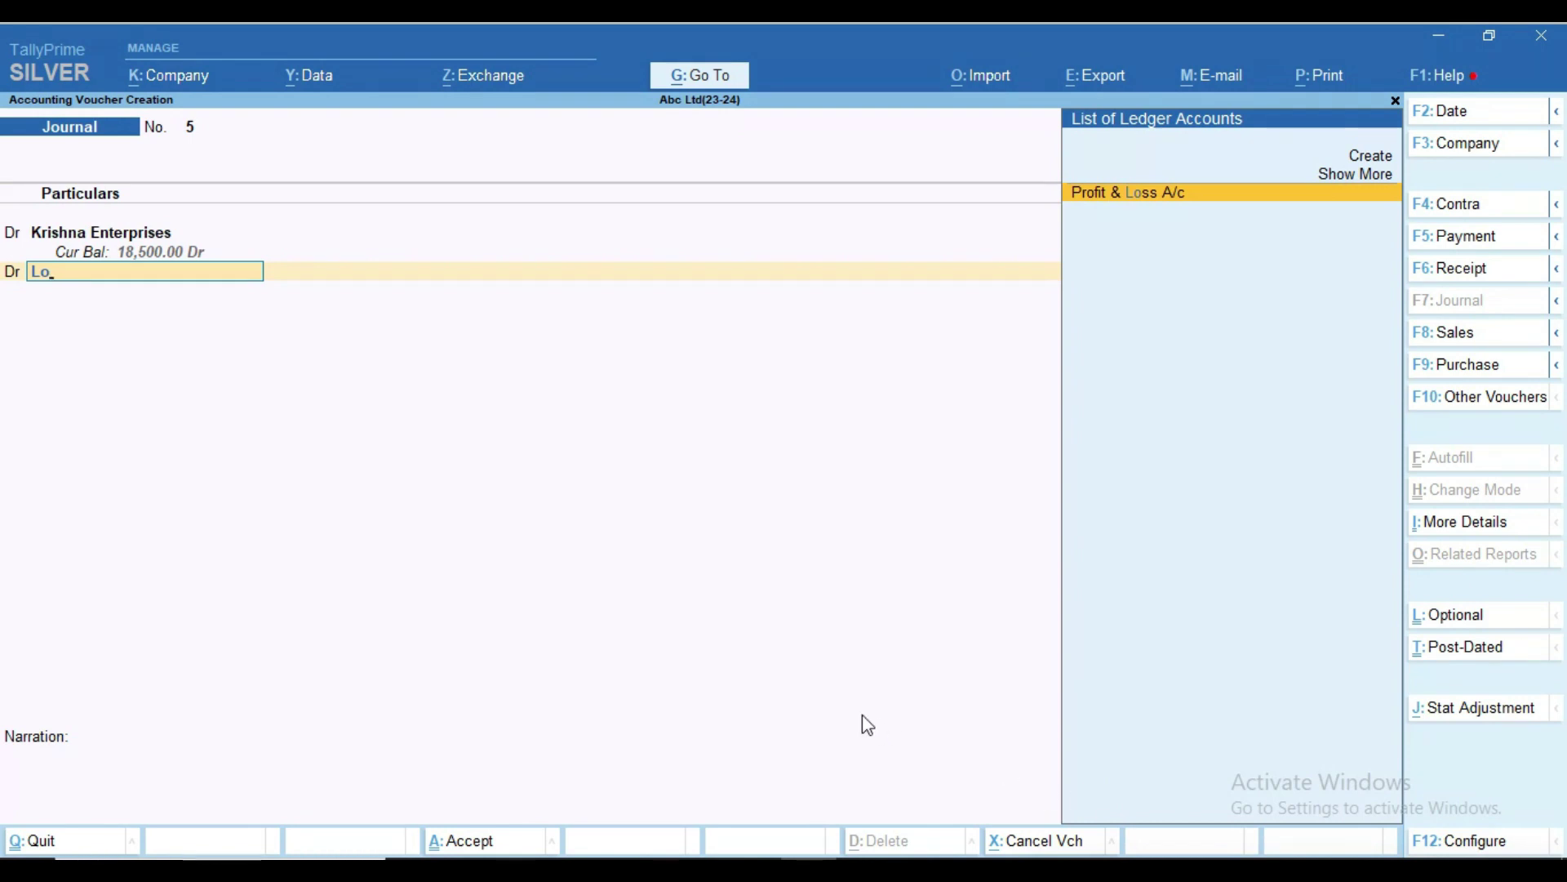
pyautogui.hotkey('alt', 'c')
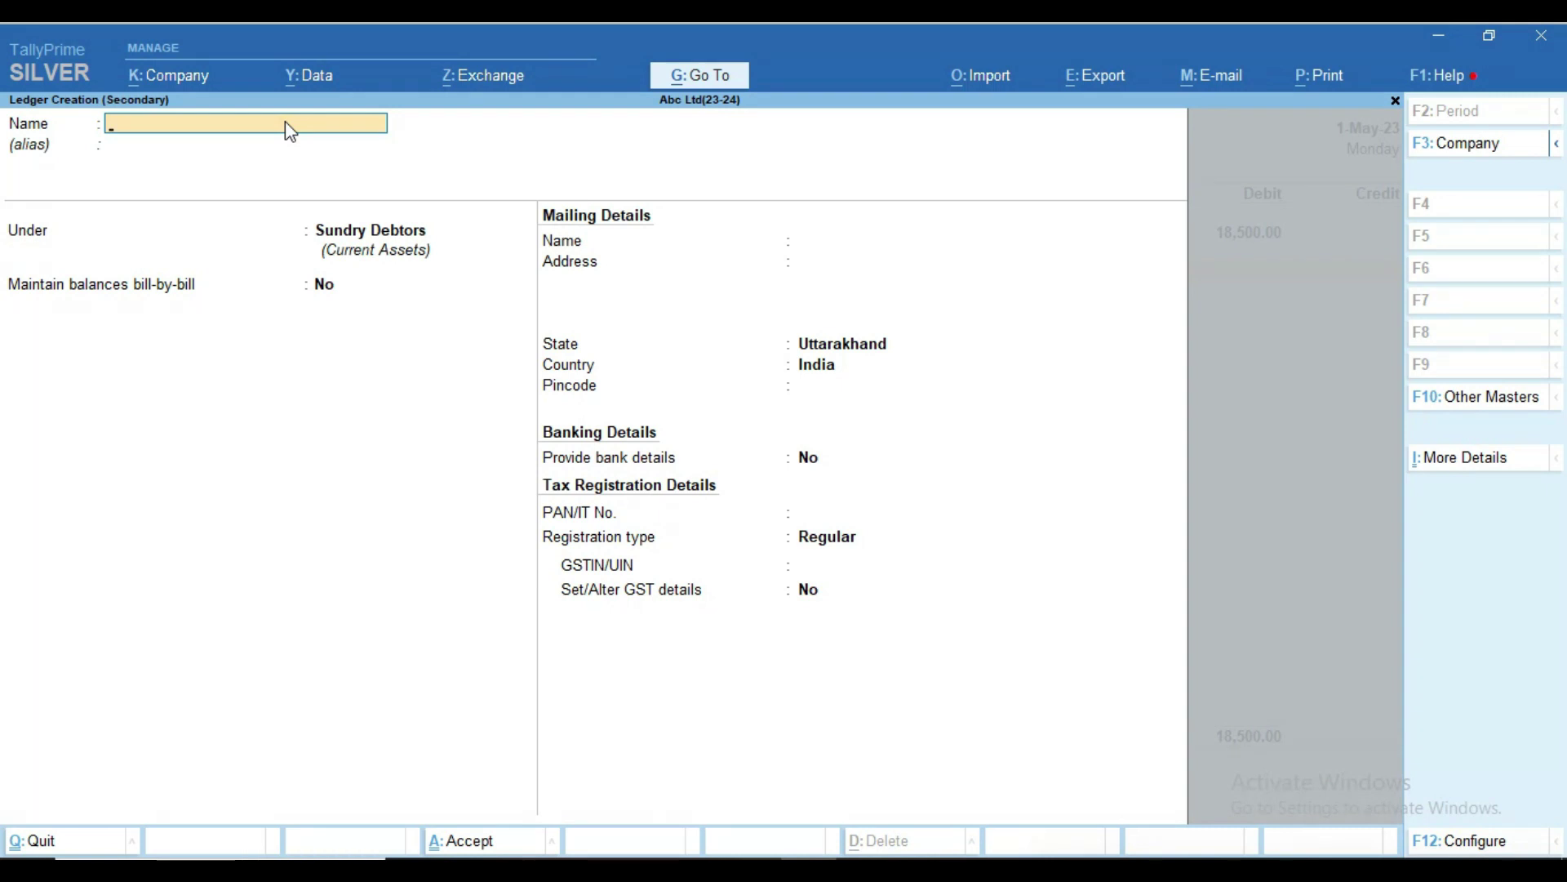
pyautogui.write('Loss onFi')
pyautogui.press('BackSpace')
pyautogui.press('BackSpace')
pyautogui.write('f')
pyautogui.press('BackSpace')
pyautogui.write('Sale  of Fixed Assets')
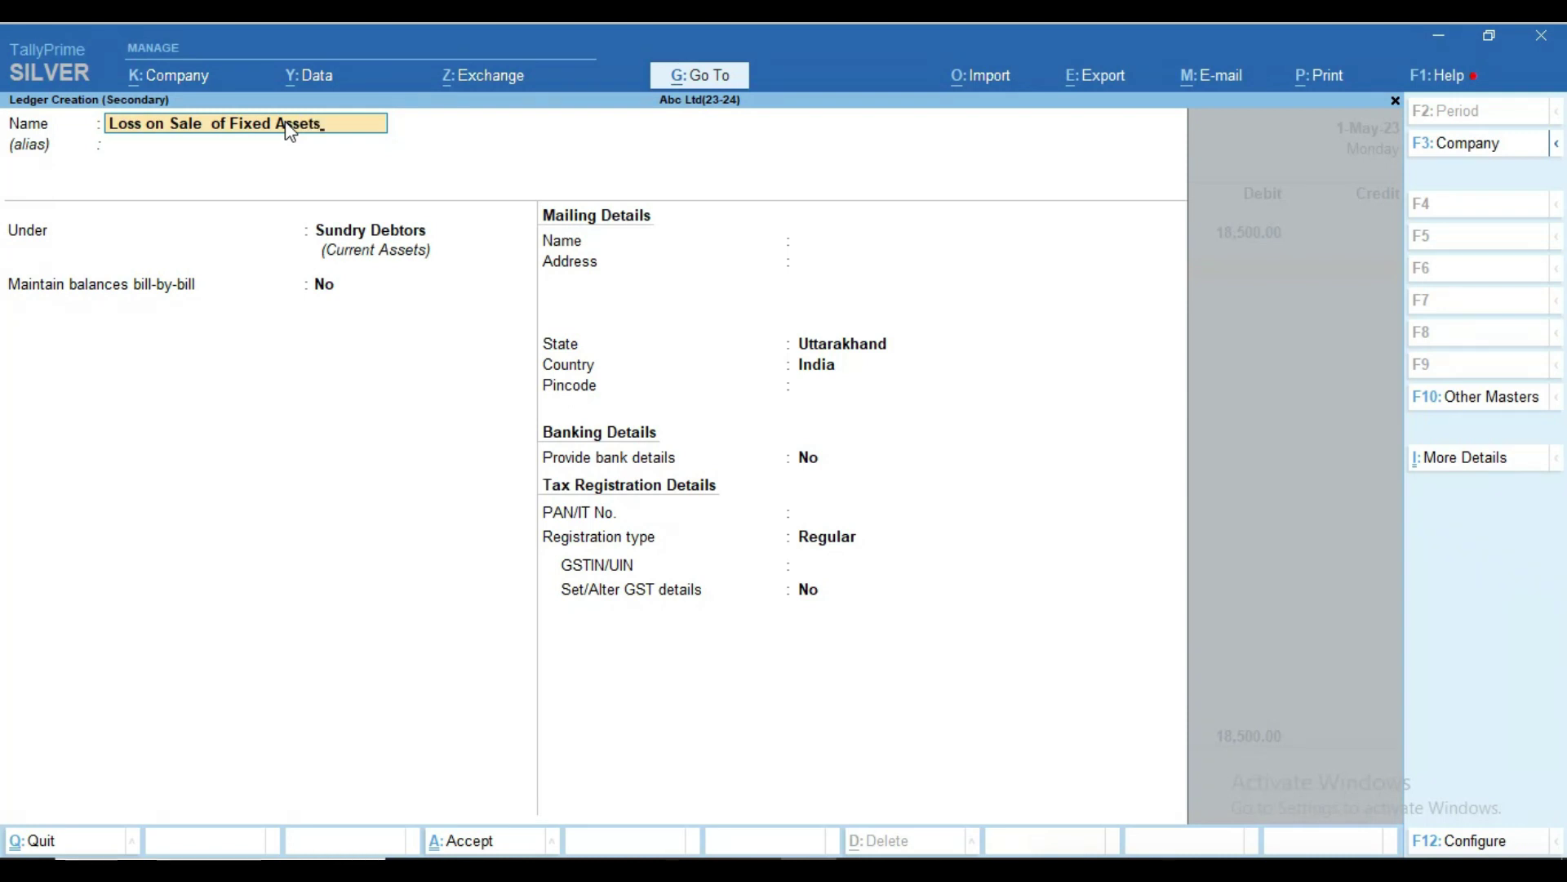
# Place the Loss on Sale of Fixed Assets ledger under the Indirect Expenses group
pyautogui.press('Return')
pyautogui.press('Return')
pyautogui.write('In')
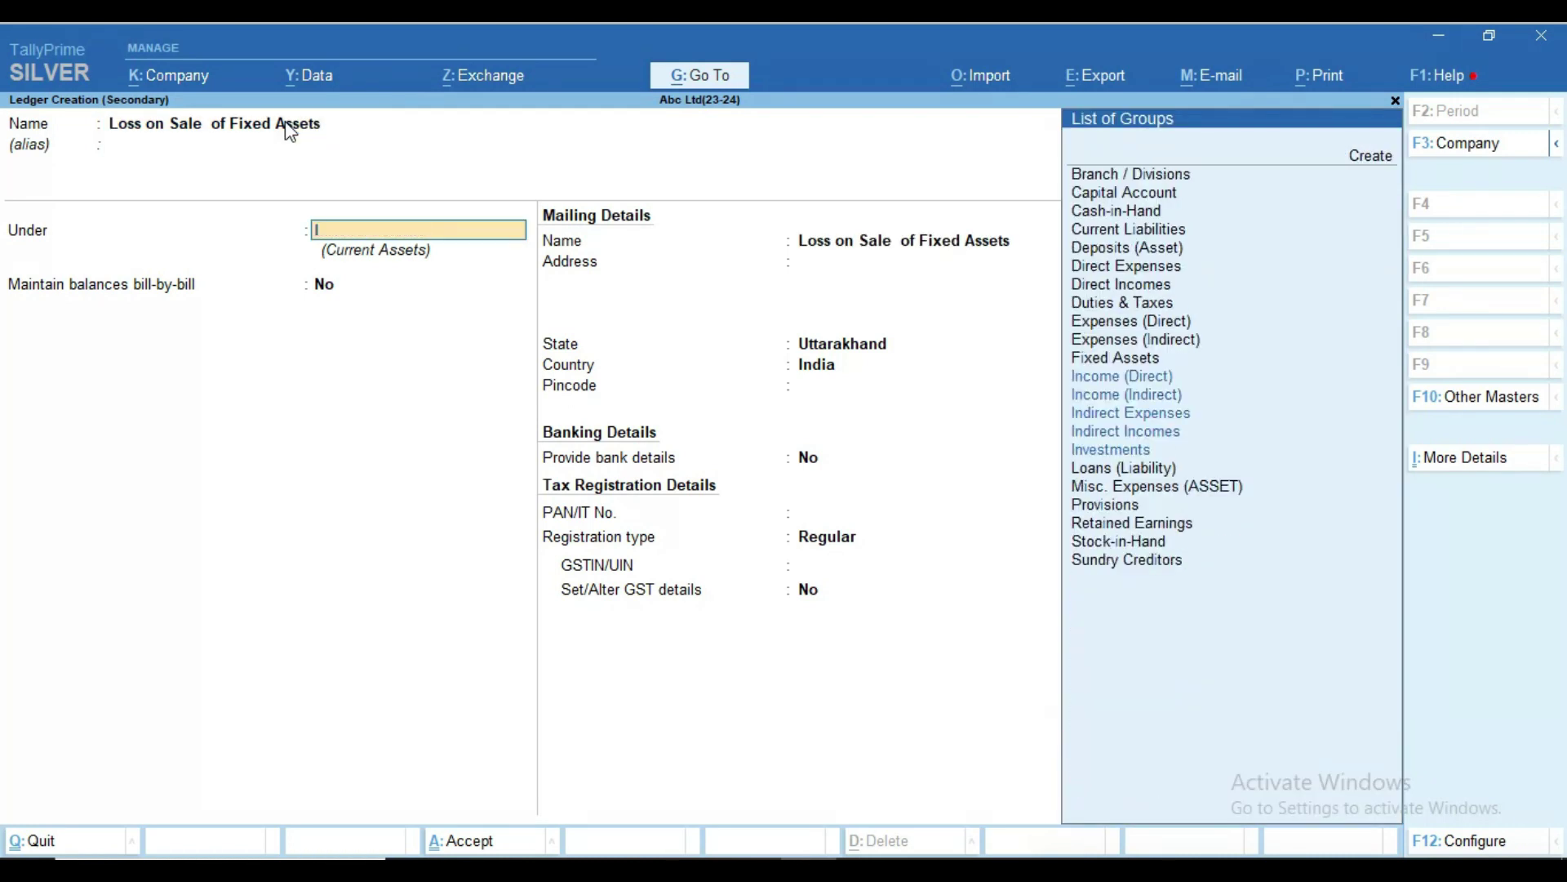
pyautogui.press('Down')
pyautogui.press('Down')
pyautogui.press('Down')
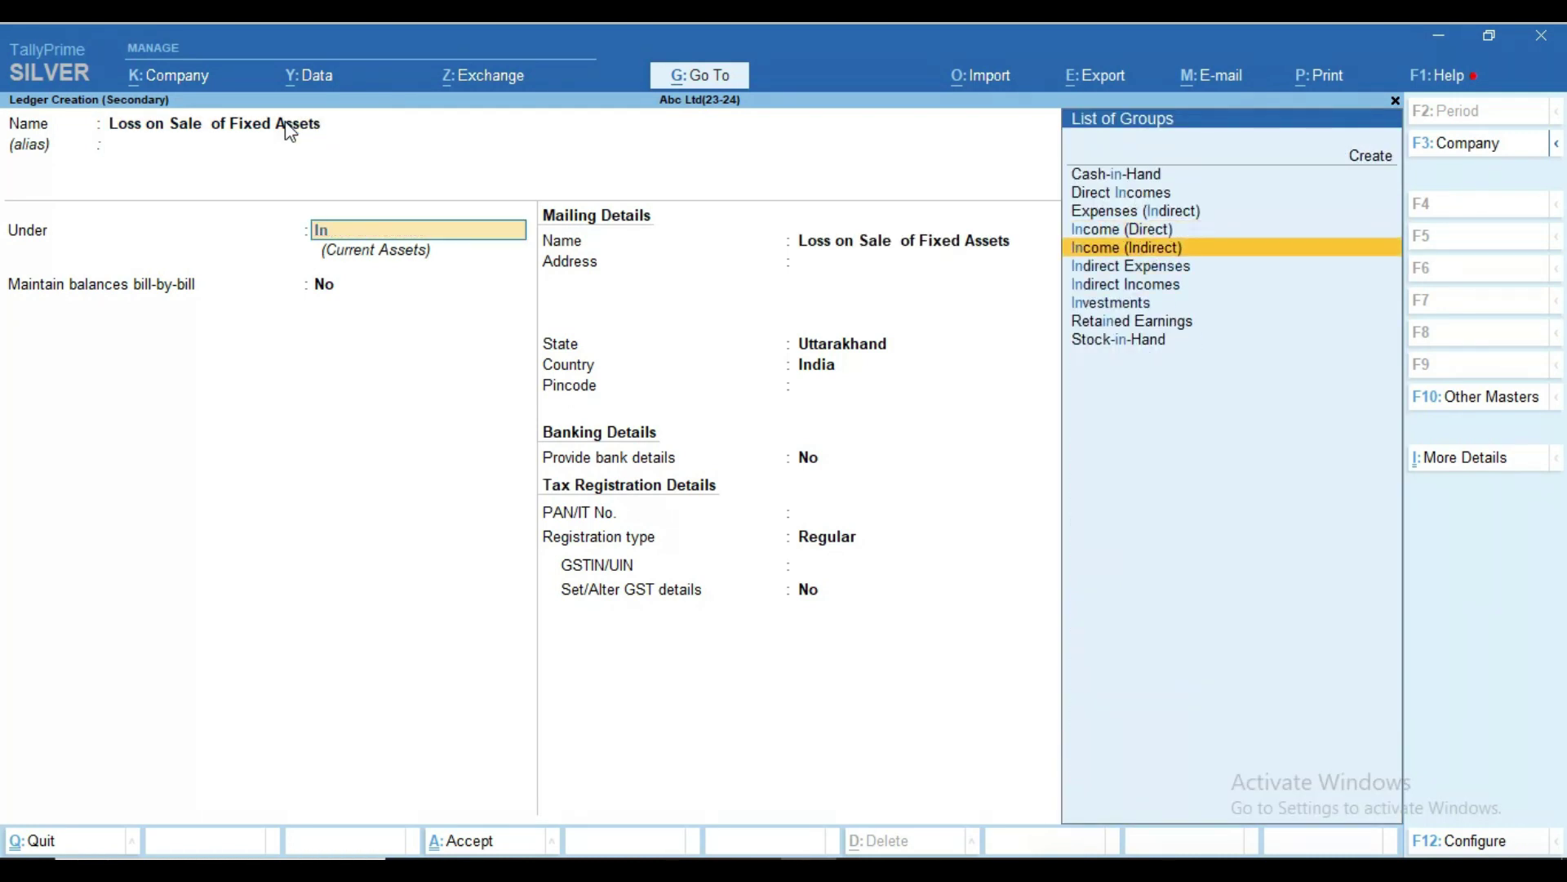
pyautogui.press('Return')
# Keep the loss ledger's type as Not Applicable with GST applicable, and set its type of supply to Goods
pyautogui.press('Return')
pyautogui.press('Return')
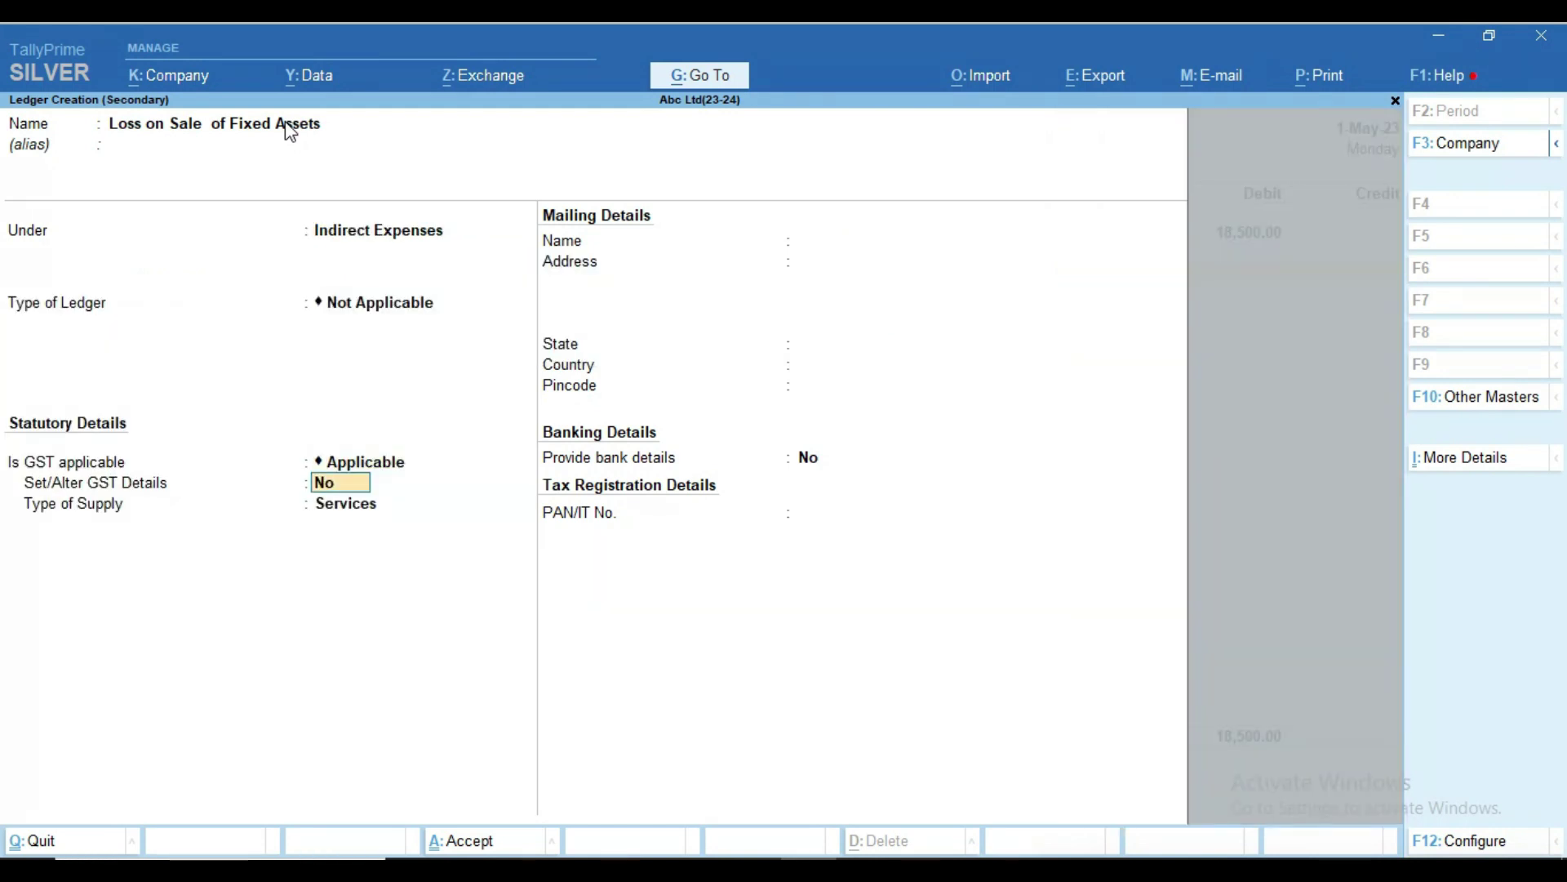
pyautogui.press('Return')
pyautogui.press('Up')
pyautogui.press('Return')
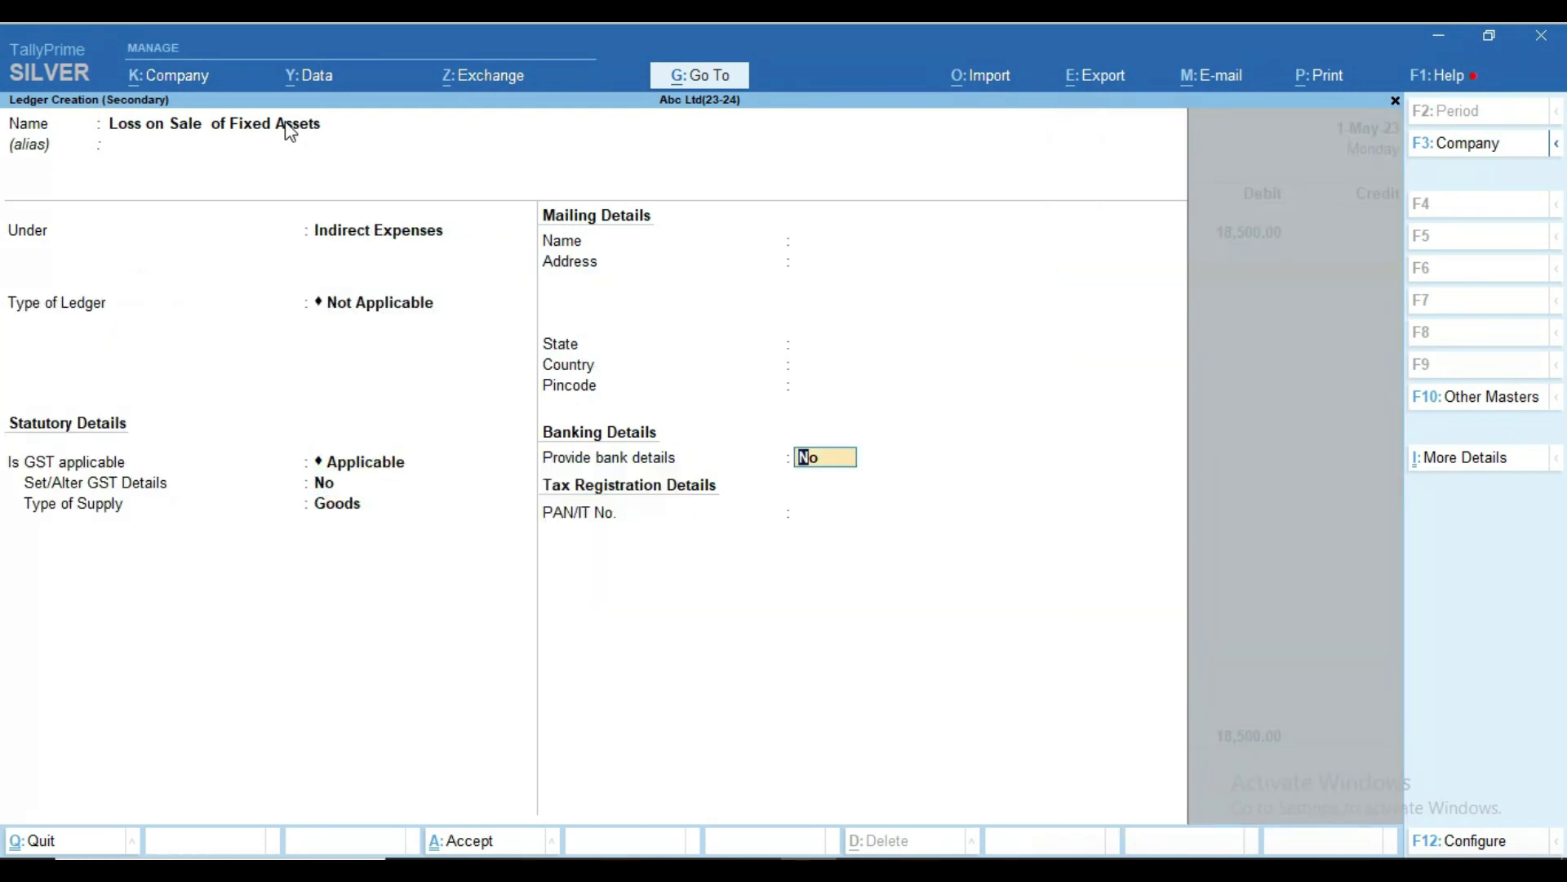
# Save the Loss on Sale of Fixed Assets ledger and debit it 1,500 in journal voucher 5
pyautogui.press('Return')
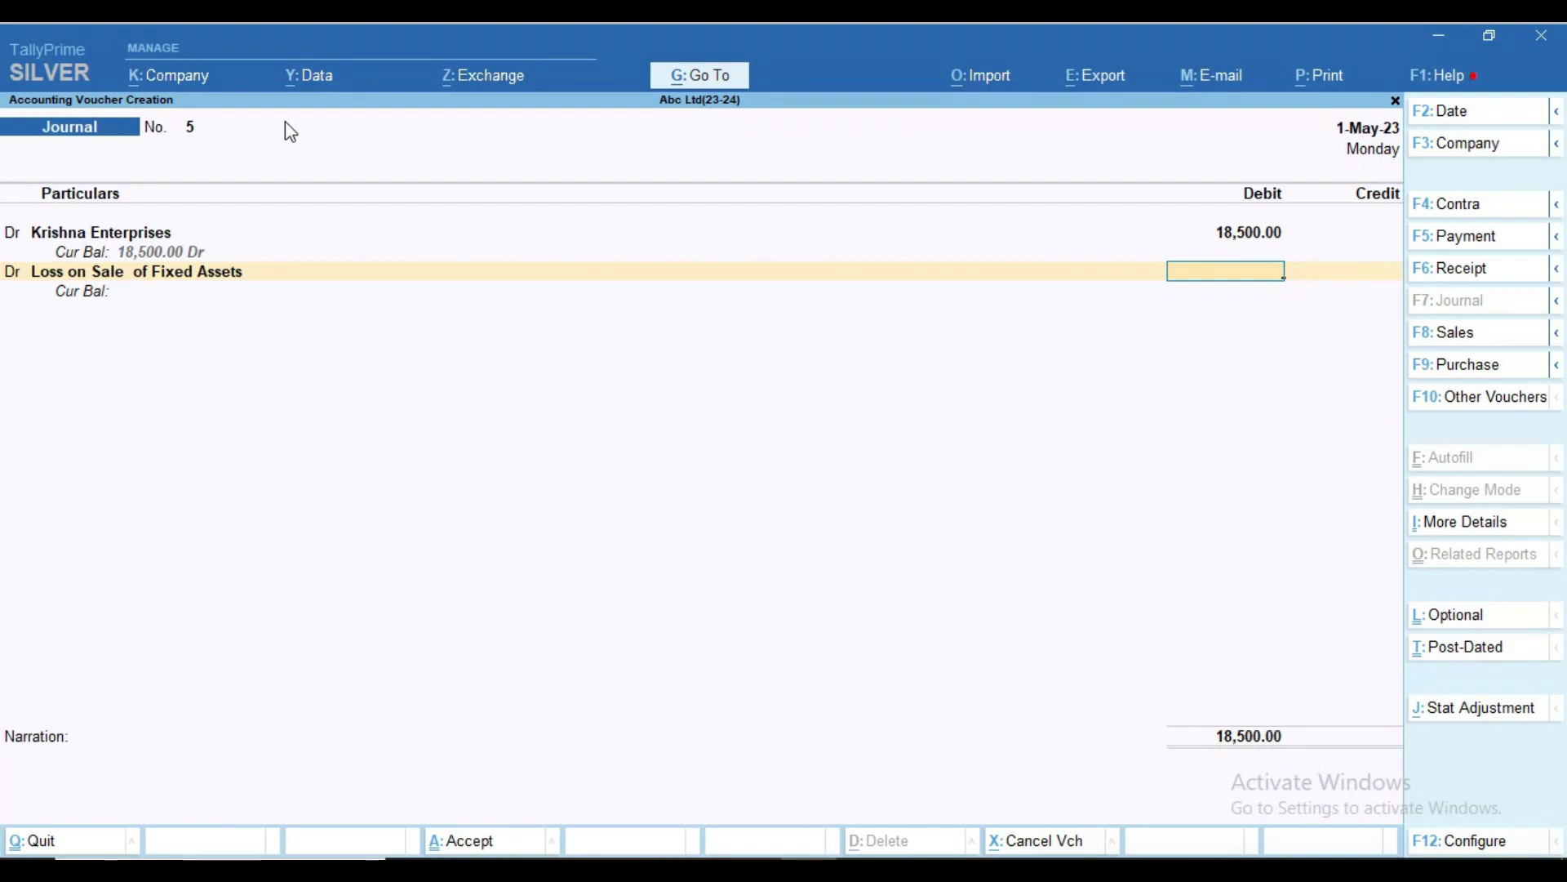
pyautogui.write('1,50')
pyautogui.write('00')
pyautogui.press('Return')
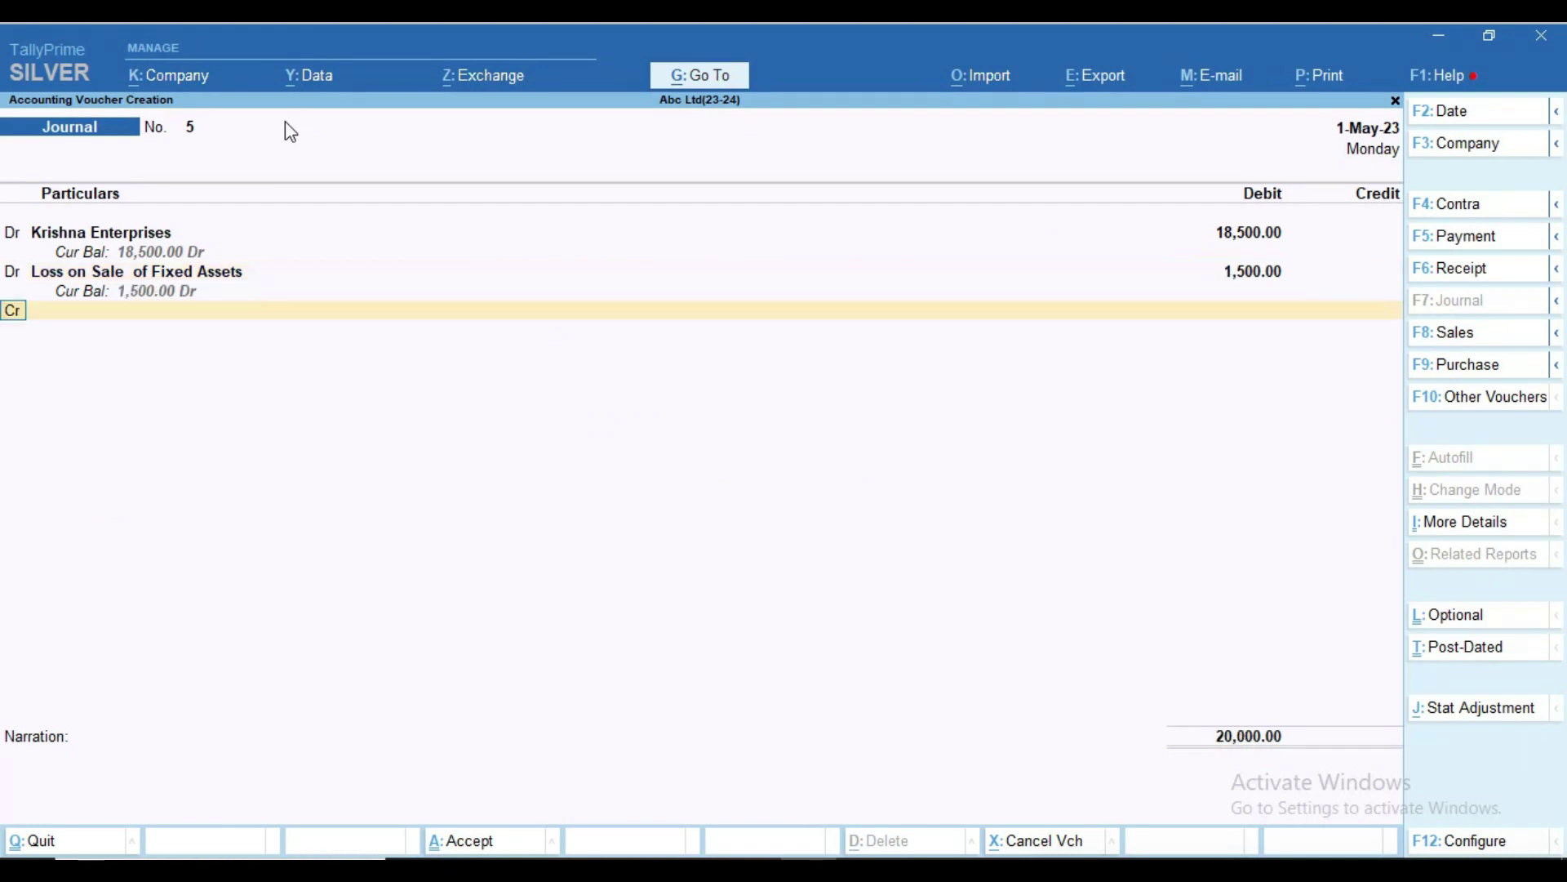
# Add a credit line for the Furniture ledger to journal voucher 5
pyautogui.write('c')
pyautogui.press('Return')
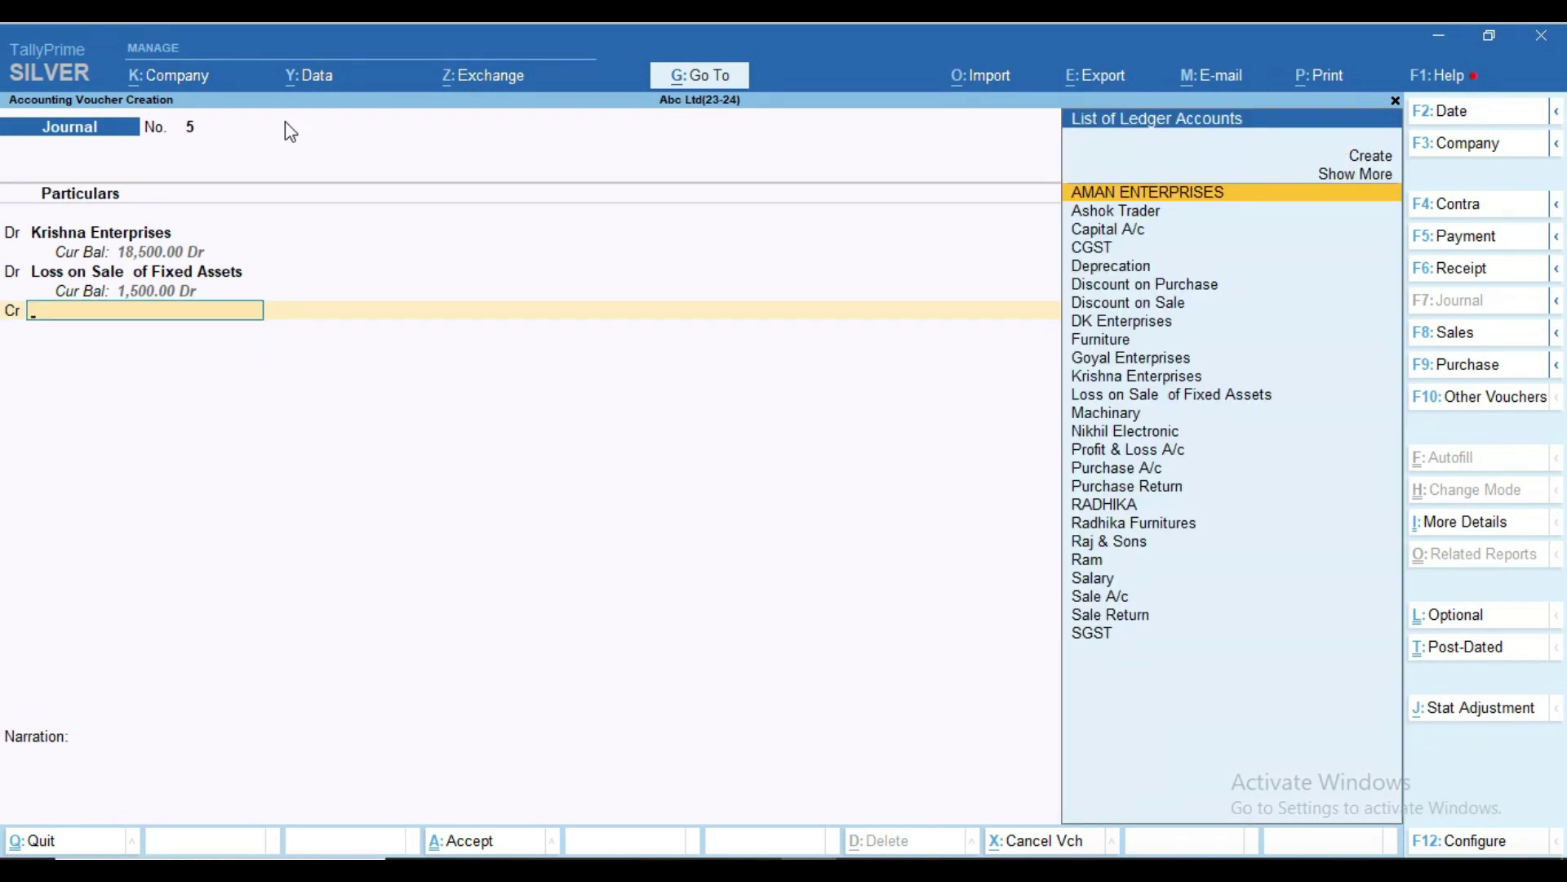
pyautogui.write('Fur')
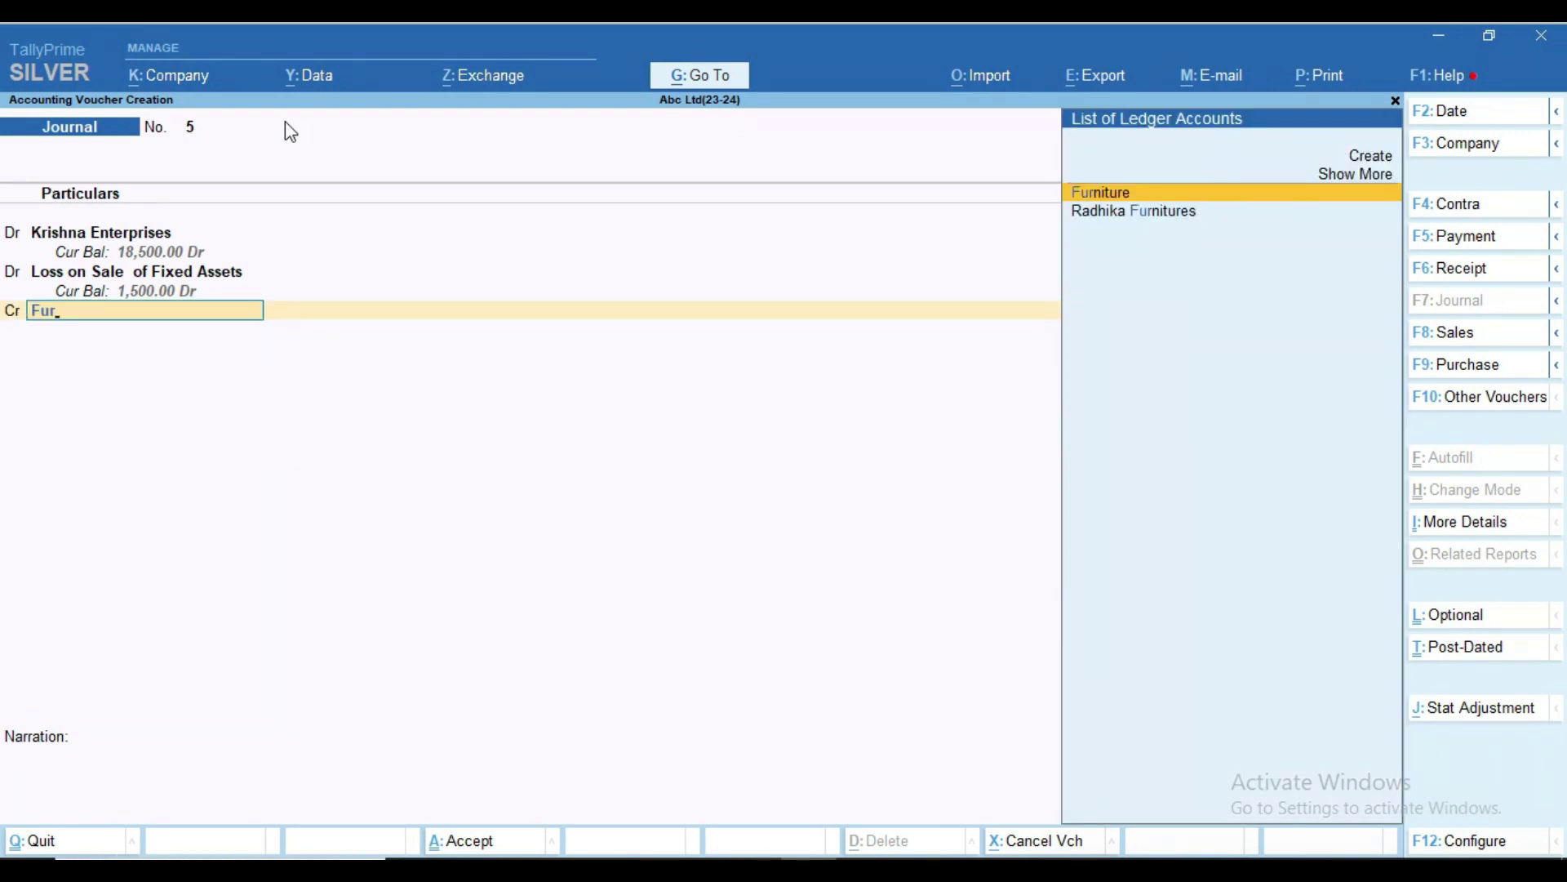
pyautogui.press('Return')
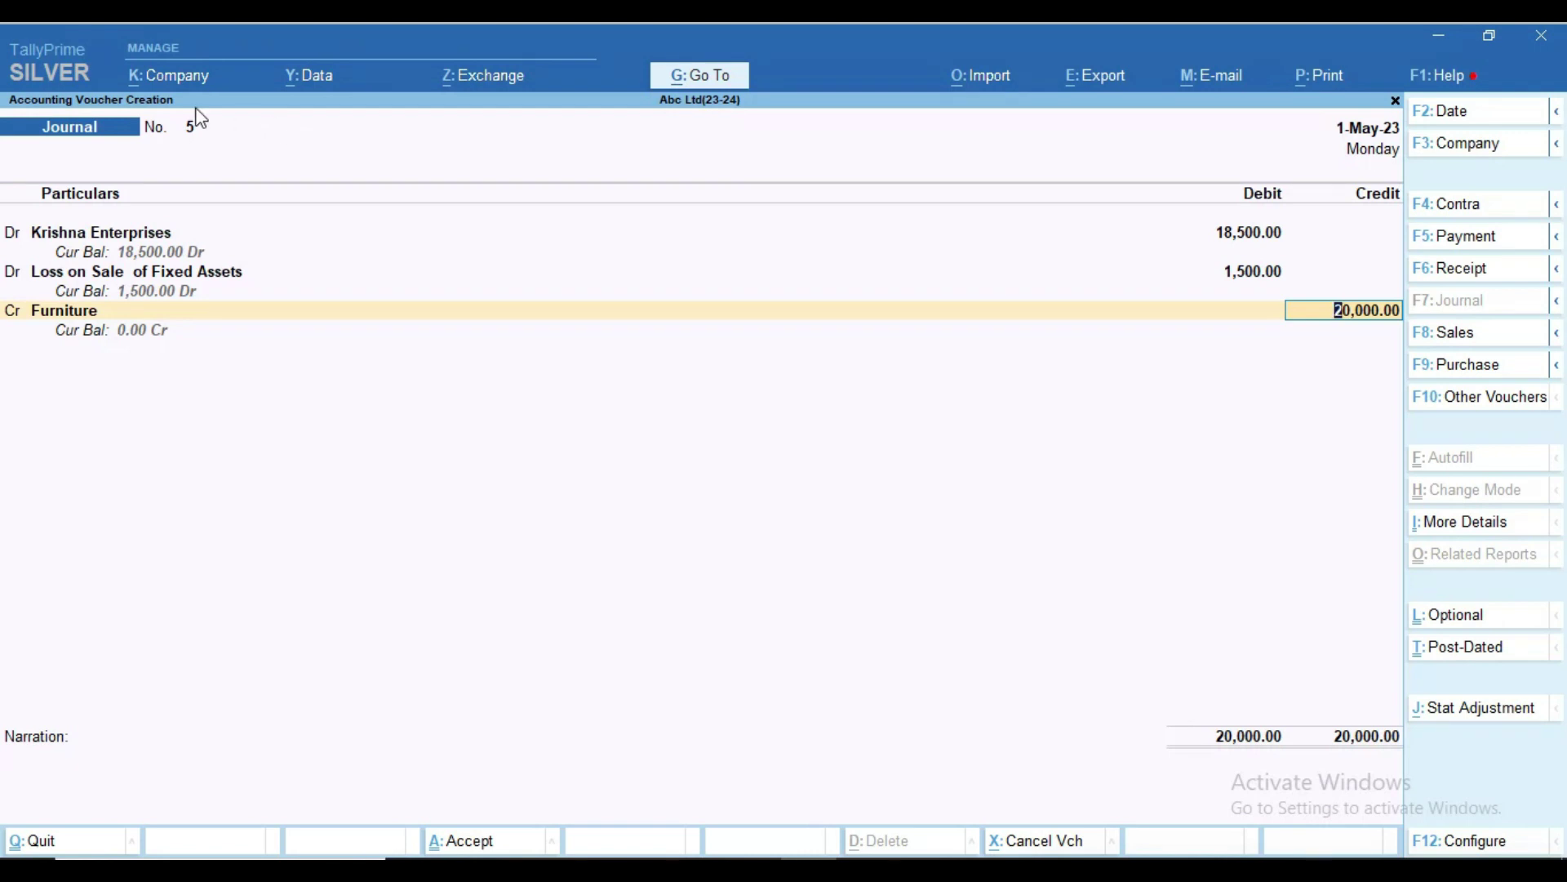
# Check the furniture sale in the Word list, then accept the 20,000 Furniture credit and save journal voucher 5 without a narration
pyautogui.hotkey('alt', 'Tab')
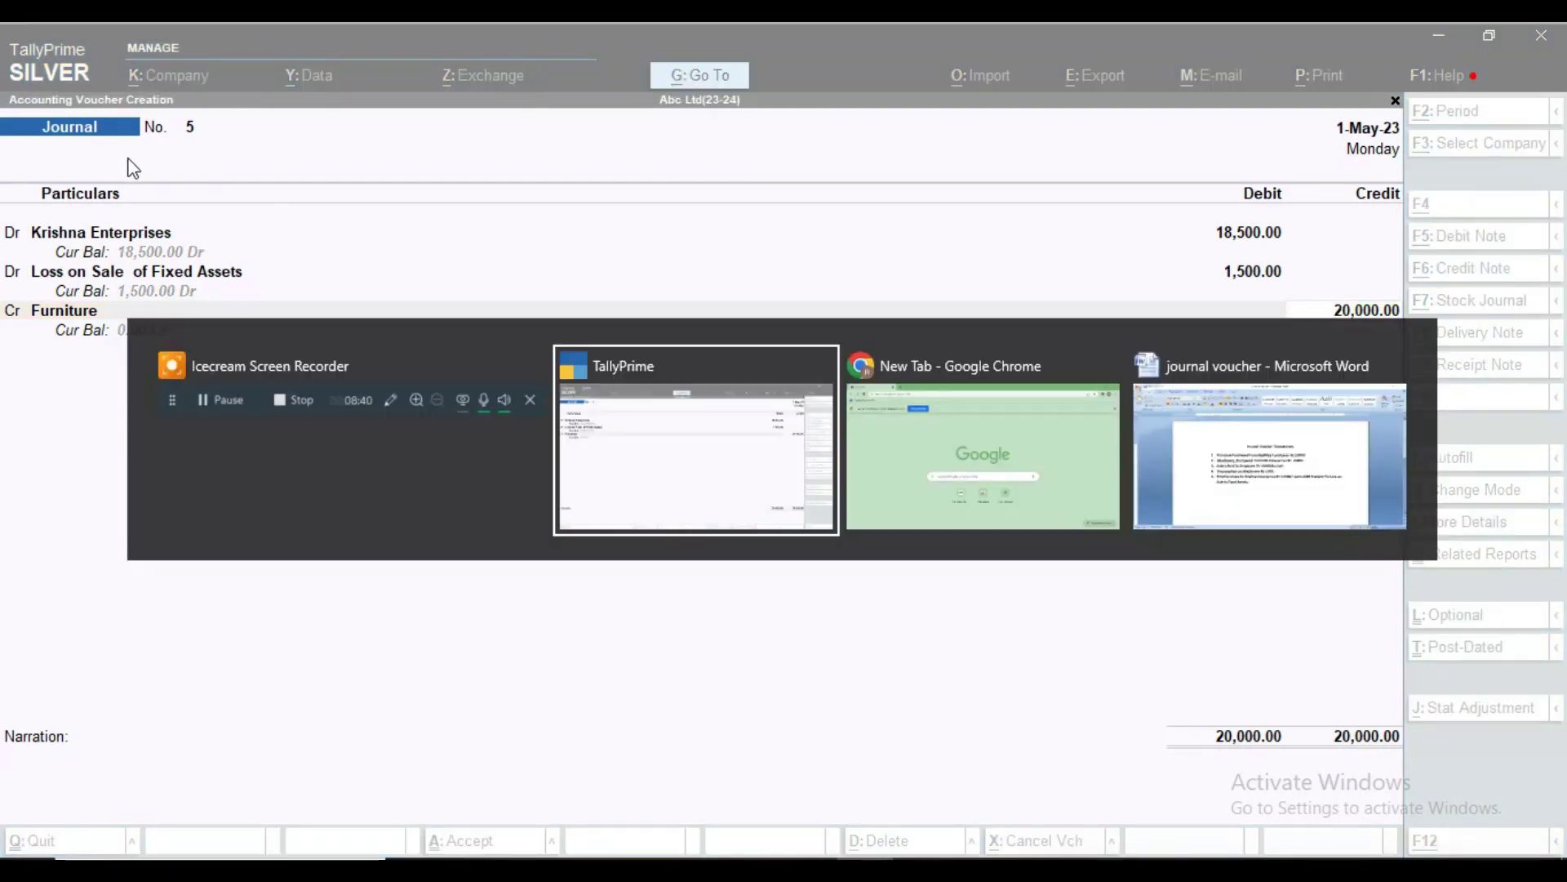
pyautogui.hotkey('alt', 'Tab')
pyautogui.hotkey('alt', 'Tab')
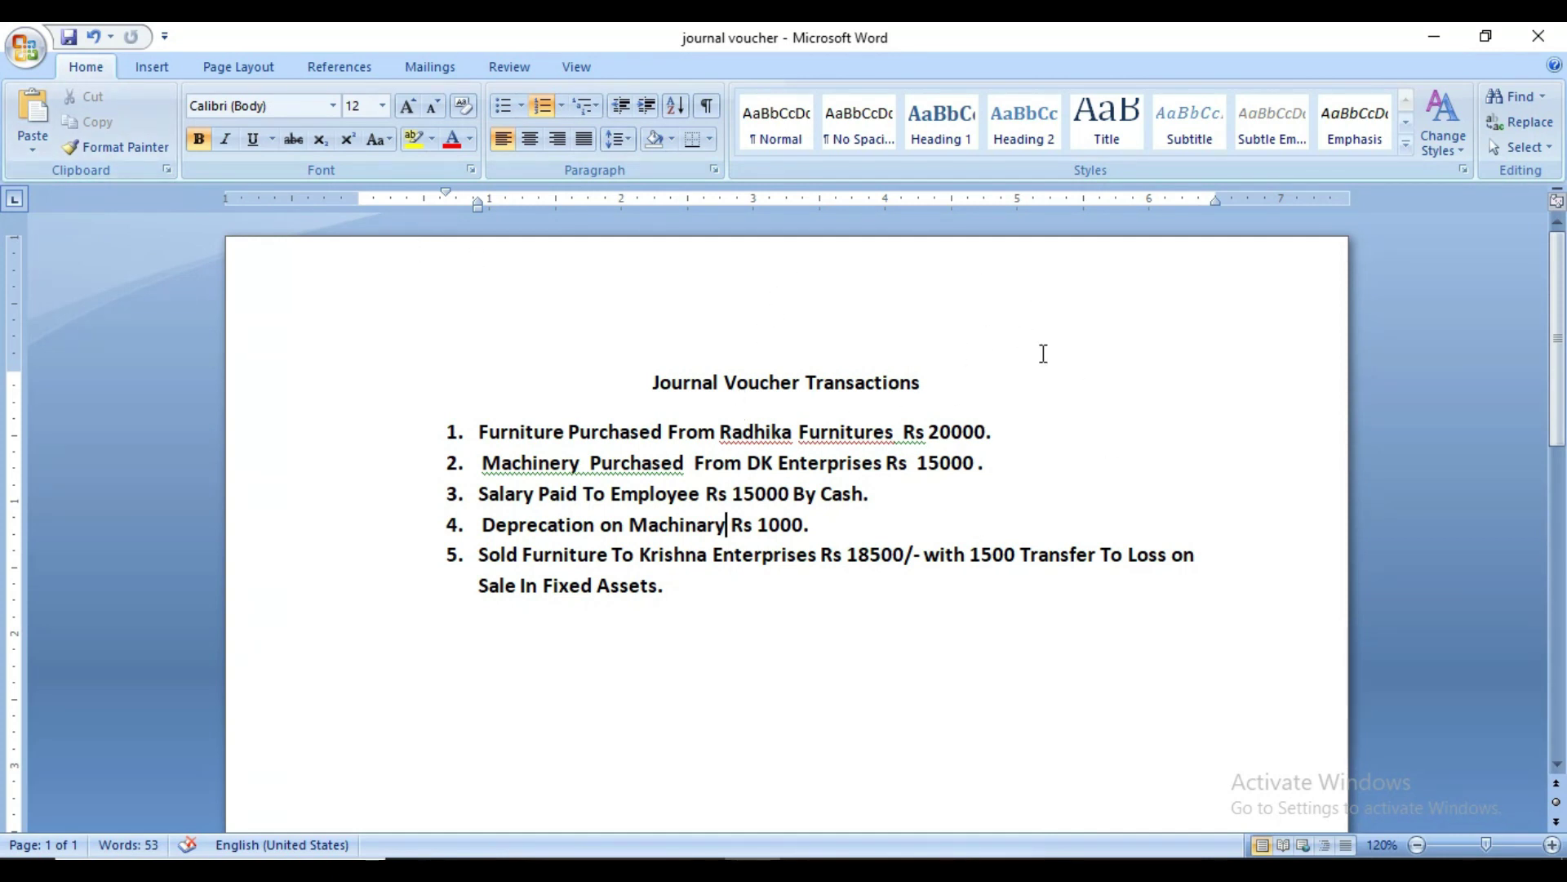
pyautogui.hotkey('alt', 'Tab')
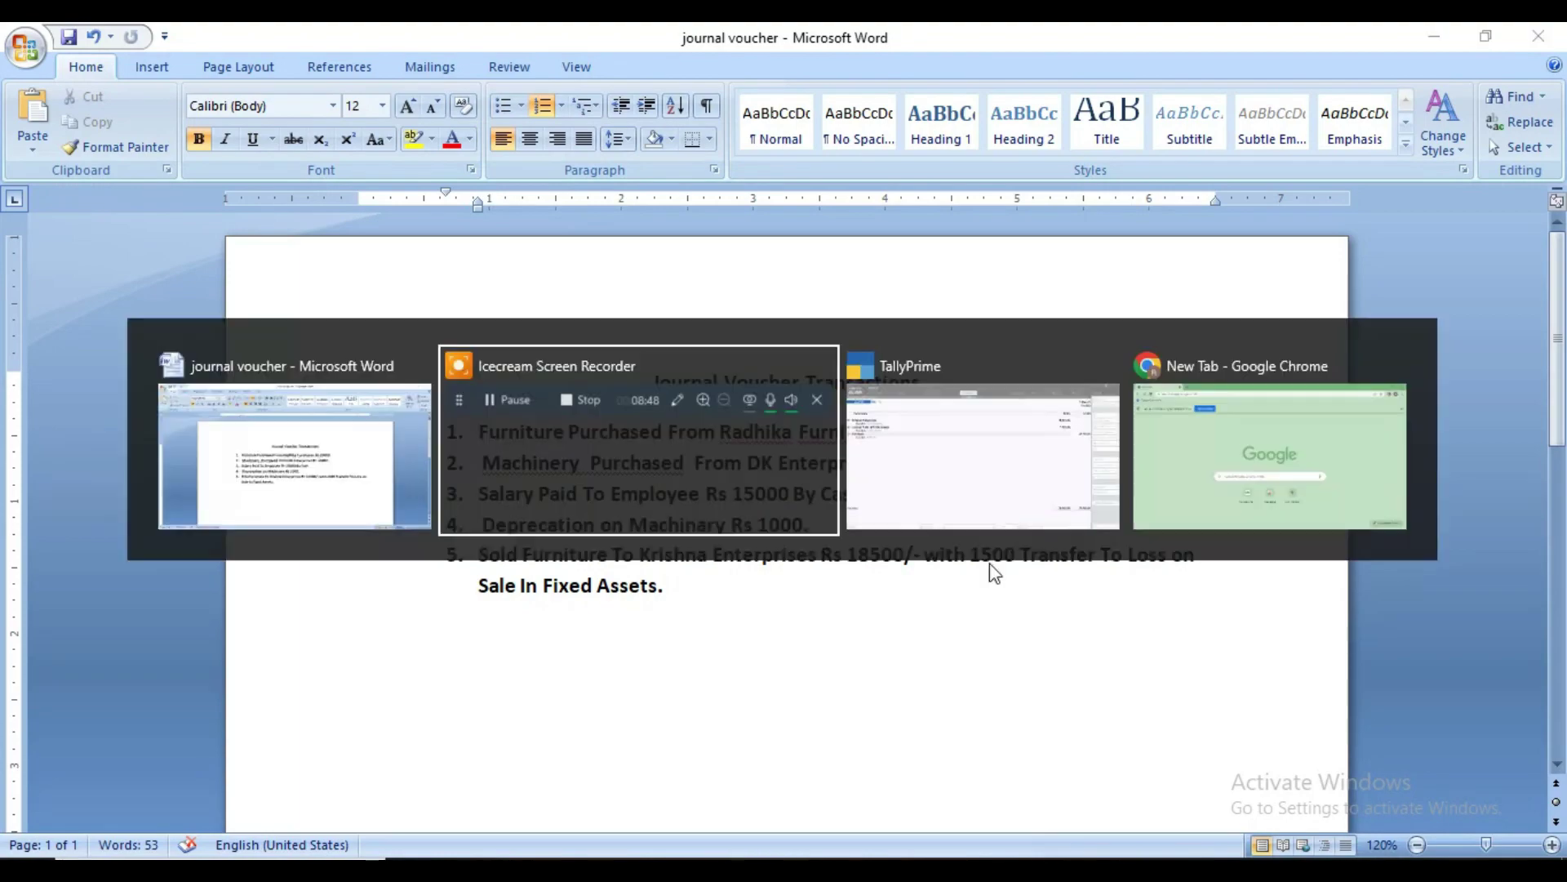
pyautogui.hotkey('alt', 'Tab')
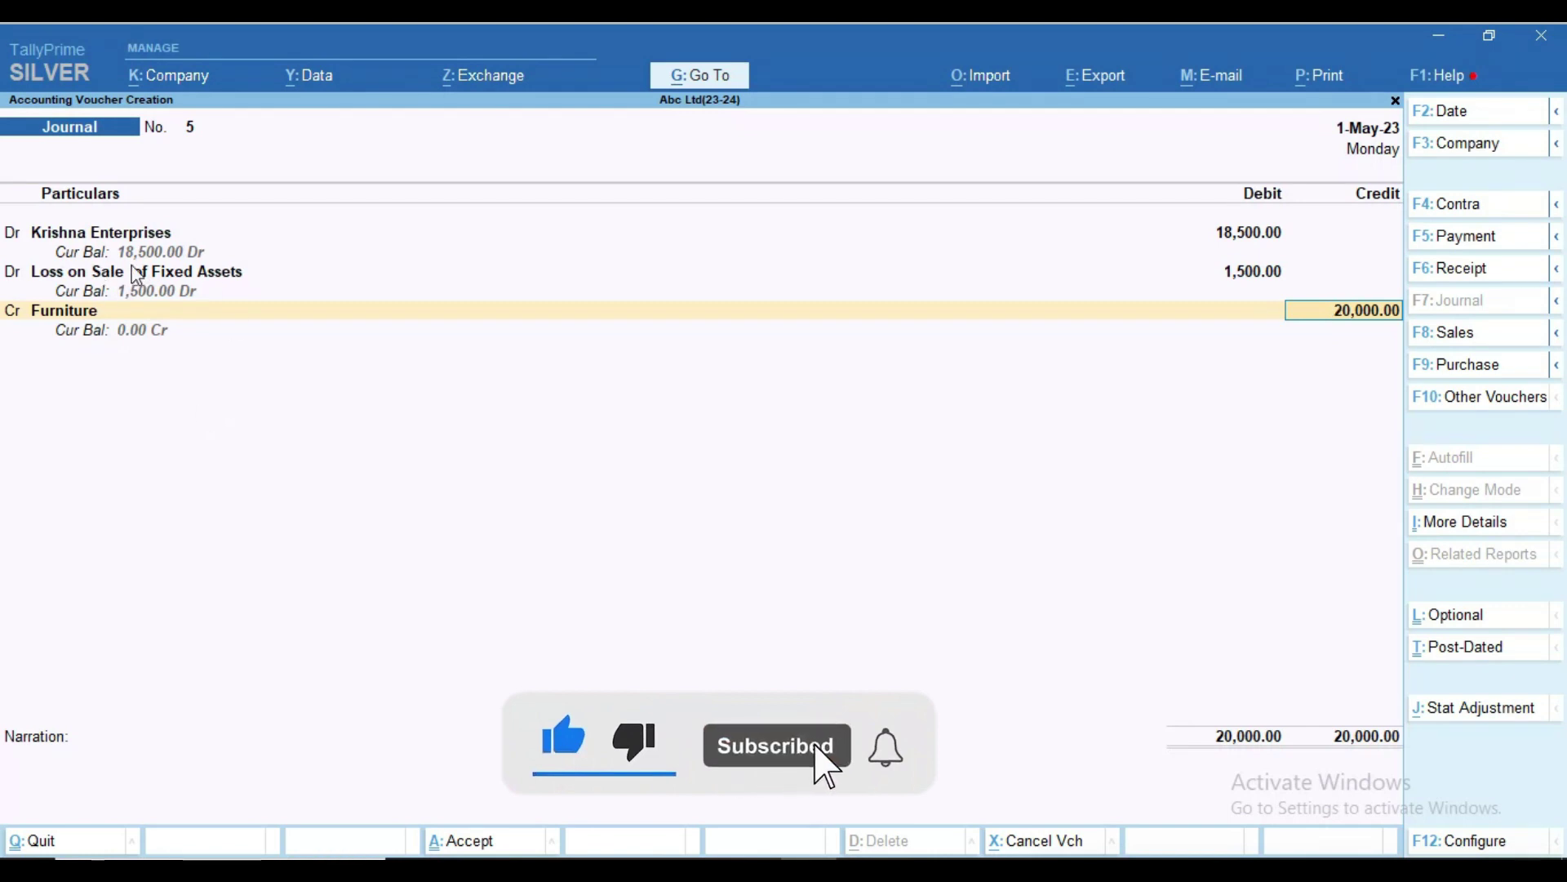
pyautogui.press('Return')
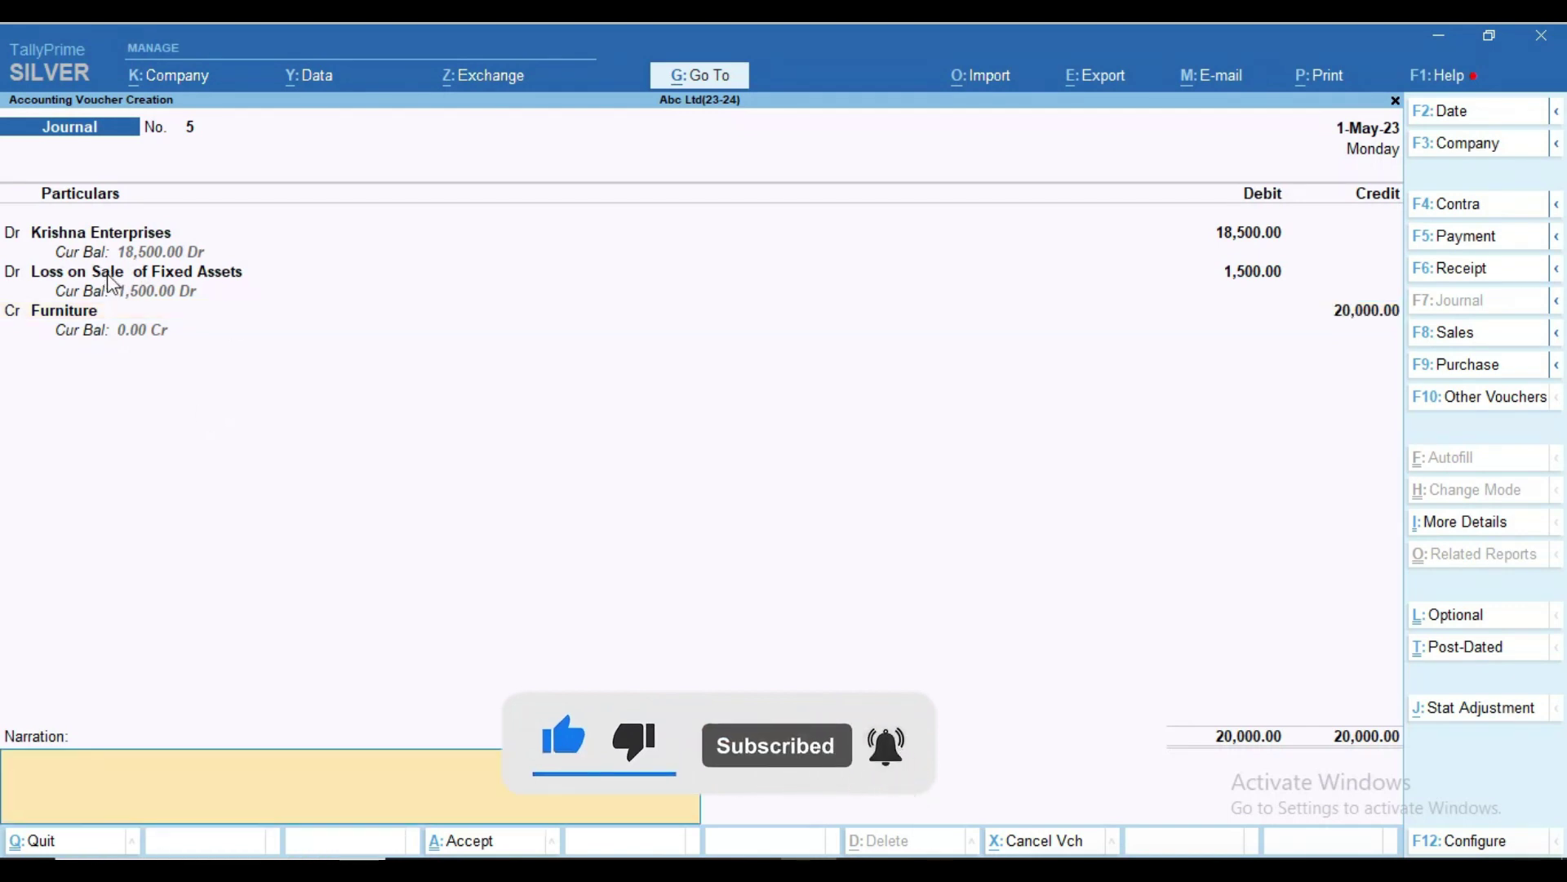
pyautogui.press('Return')
pyautogui.press('Return')
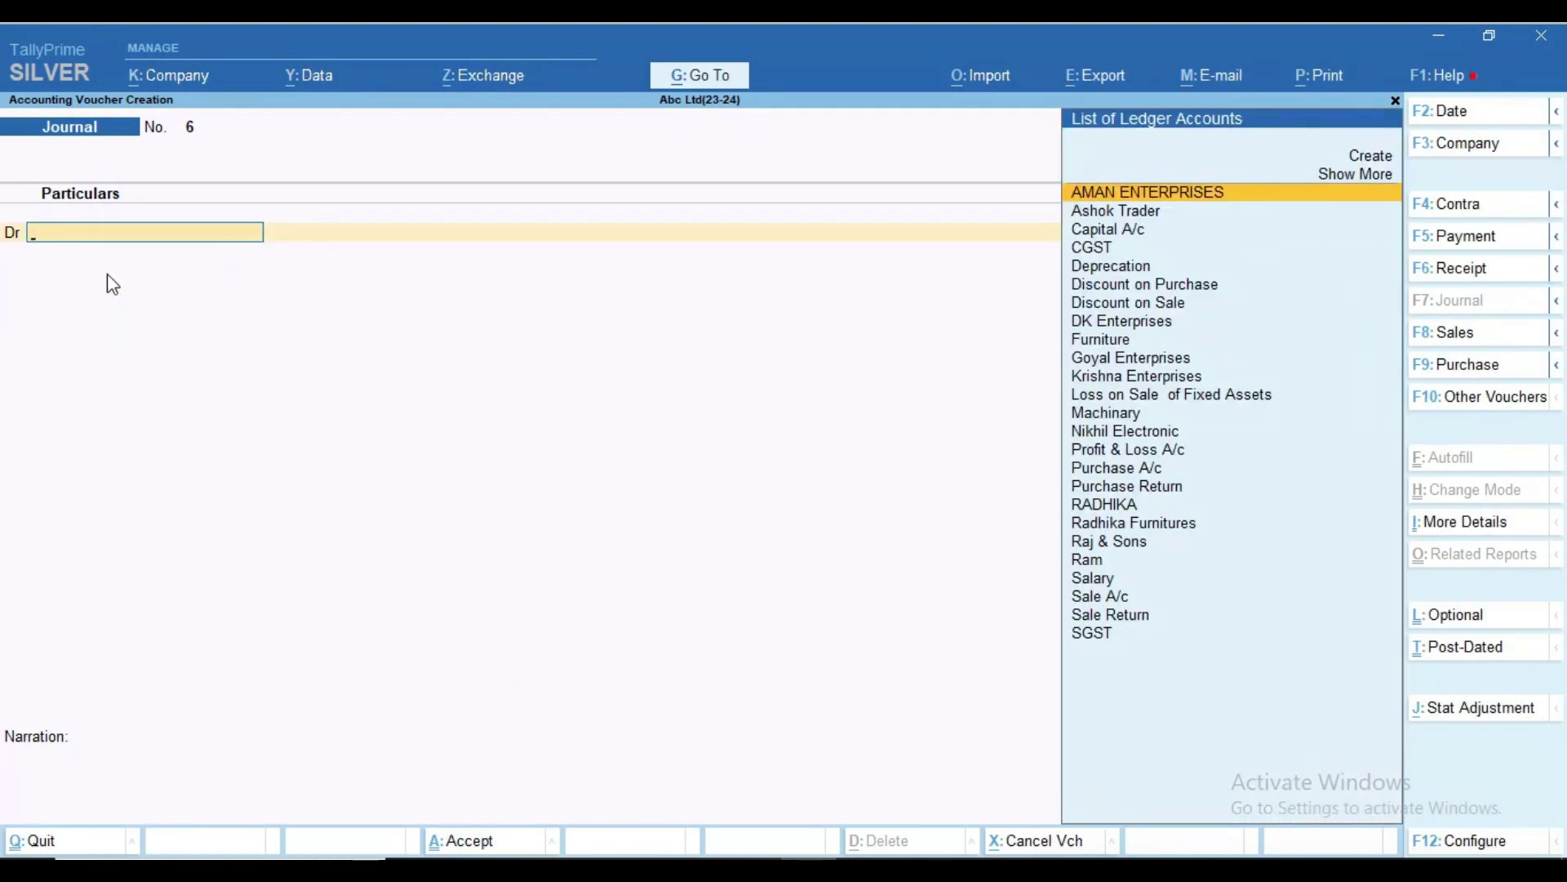